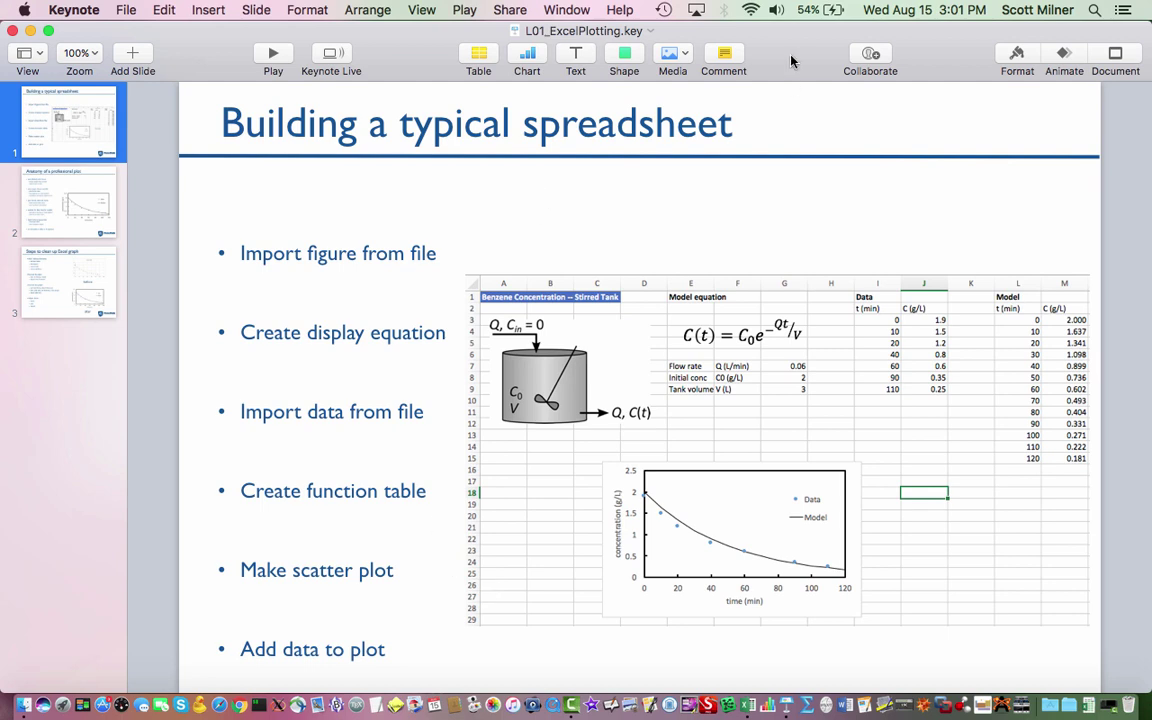
Hide Keynote and launch Excel to reach its new-workbook template gallery.
key(super+h)
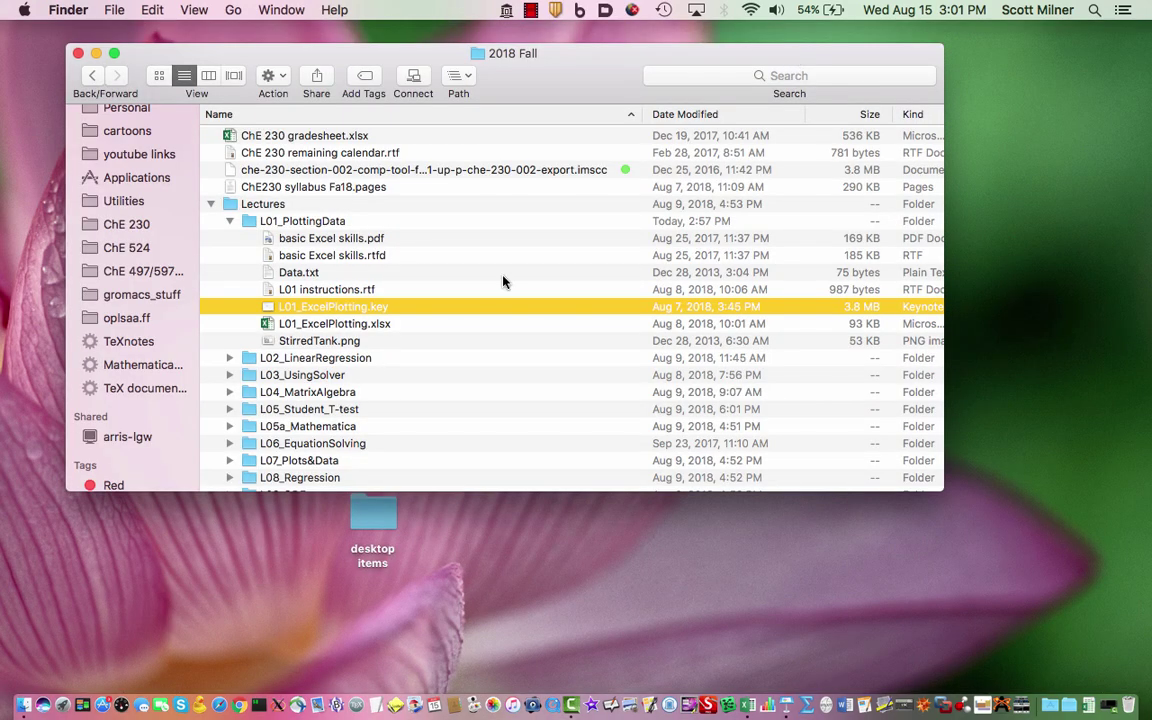
click(745, 690)
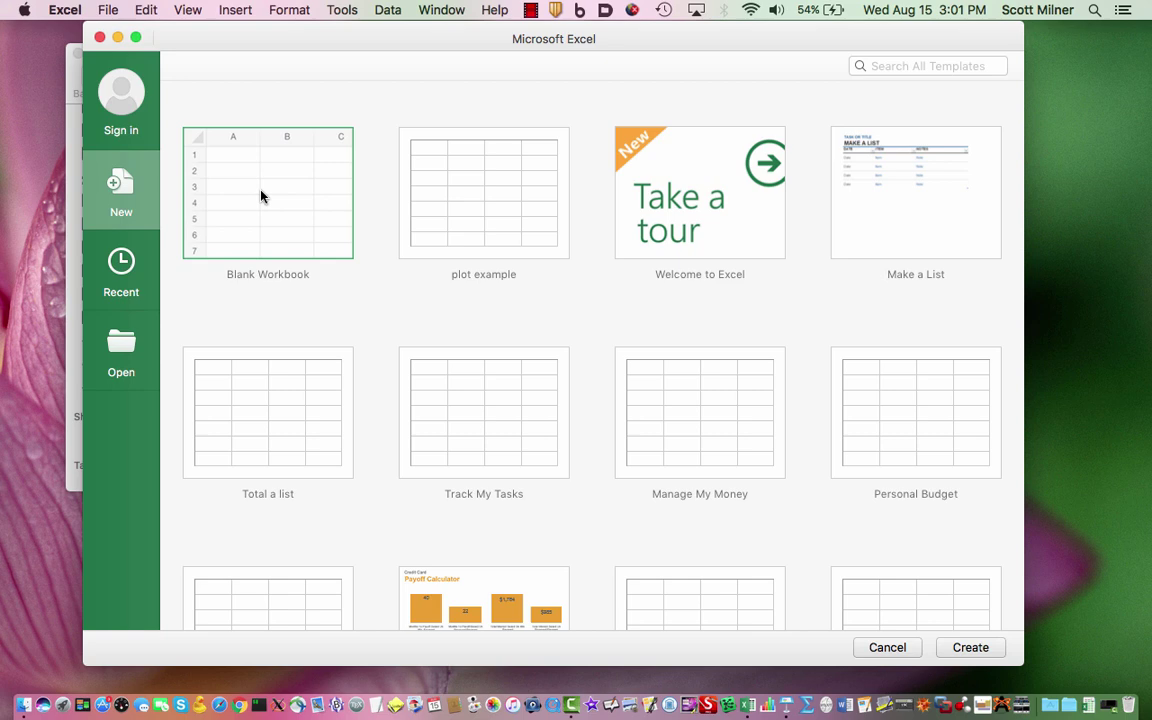
Create a blank workbook and enter the bold title 'Stirred Tank' in A1.
click(966, 648)
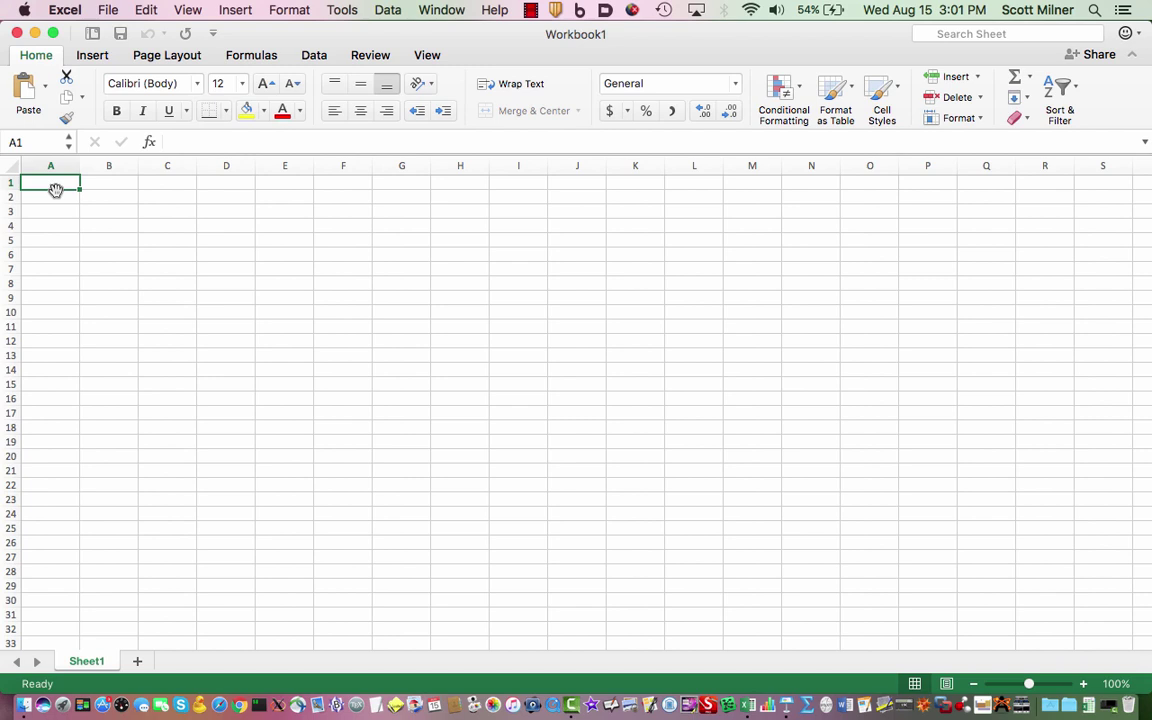
key(super+b)
text(STIRRR)
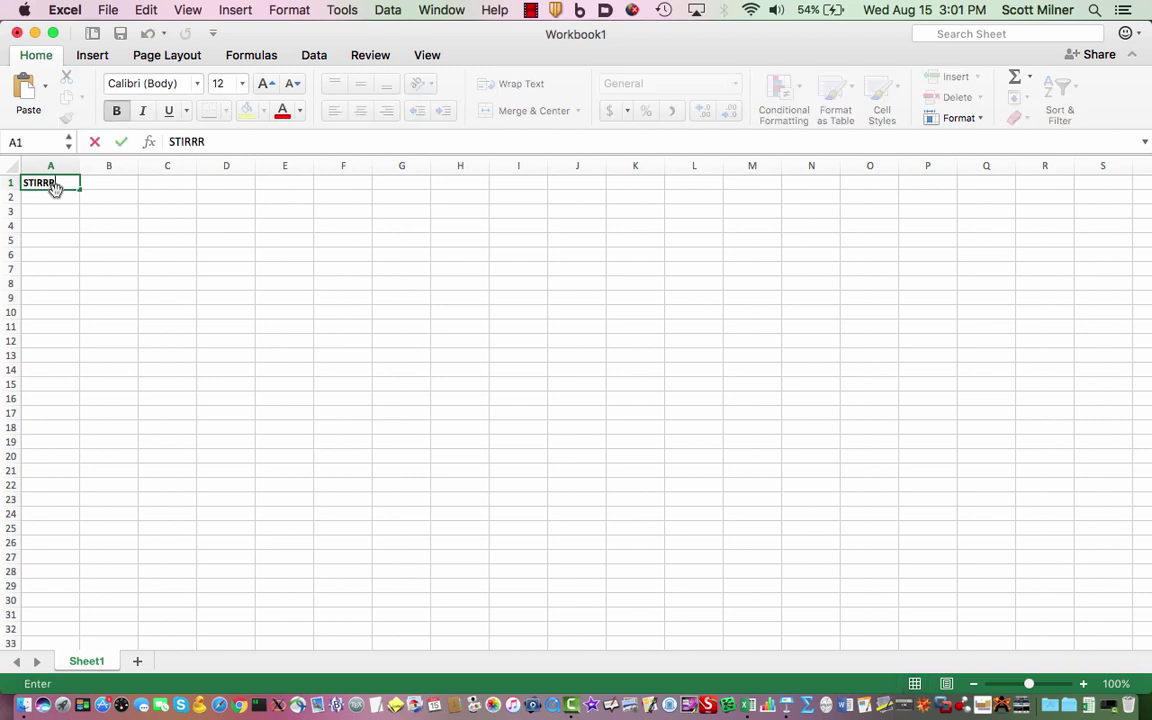
key(BackSpace)
key(BackSpace)
key(BackSpace)
key(BackSpace)
key(BackSpace)
text(tirred Tank)
key(Tab)
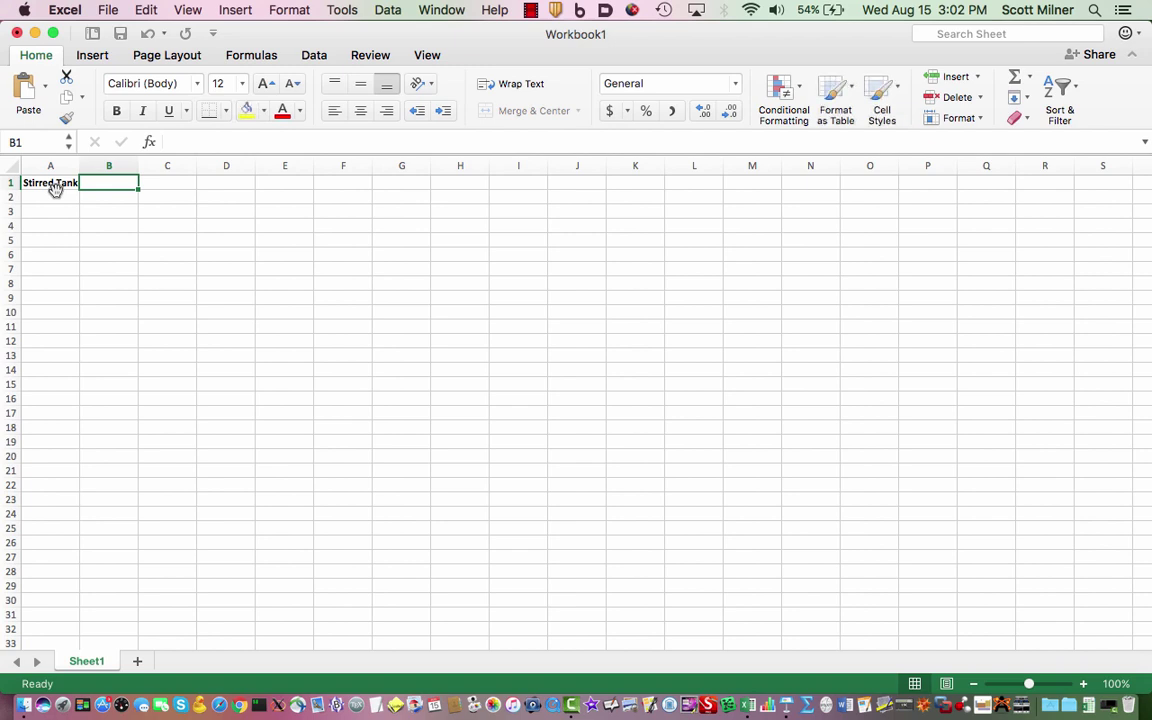
Add bold headings 'Model Equation' in E1, 'Data' in I1 and 'Model' in L1.
key(Tab)
key(Tab)
key(Tab)
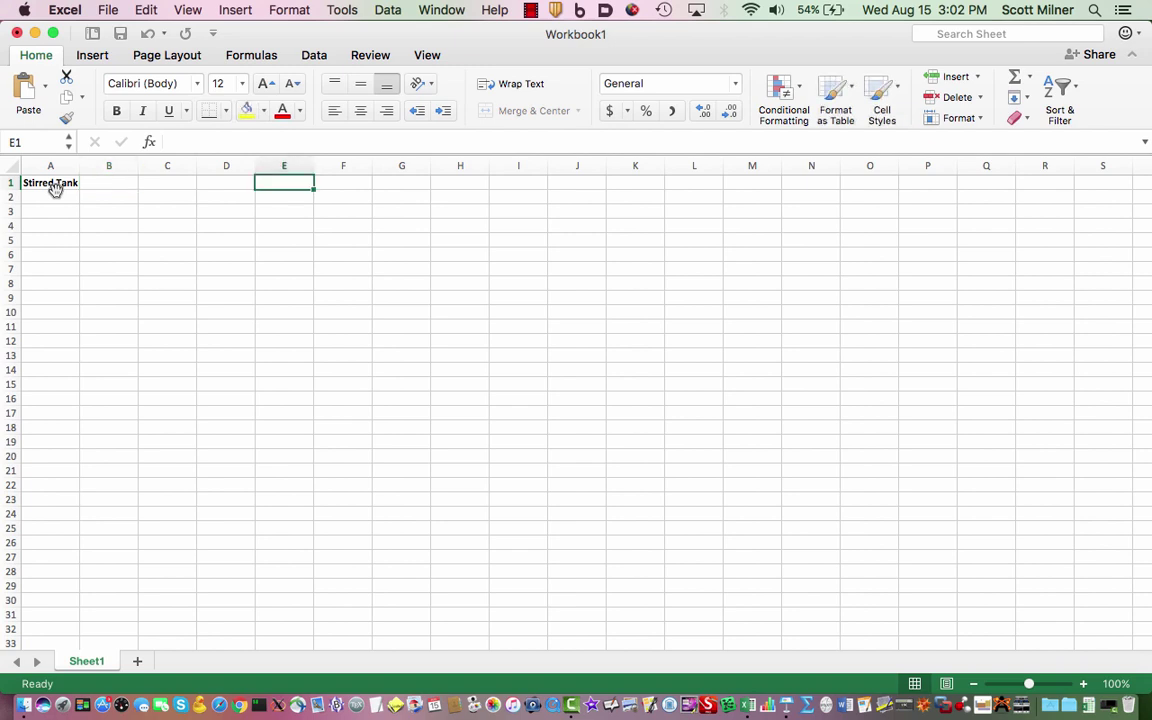
key(super+b)
text(Model)
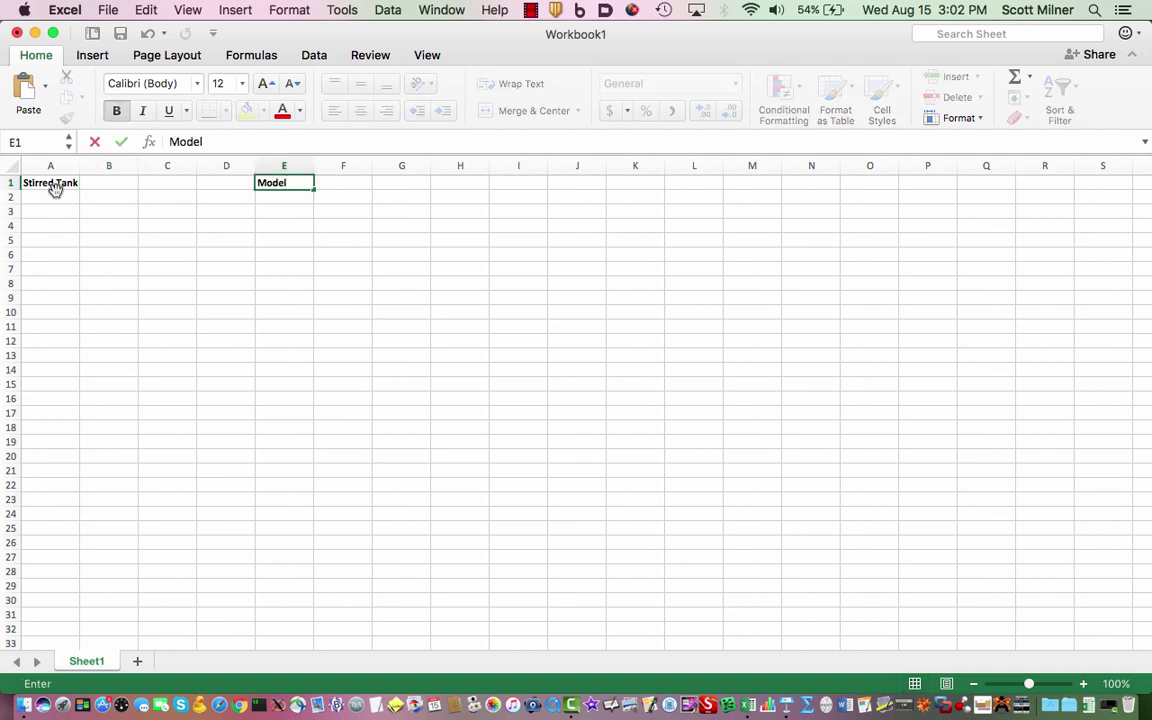
text( Equation)
key(Tab)
key(Tab)
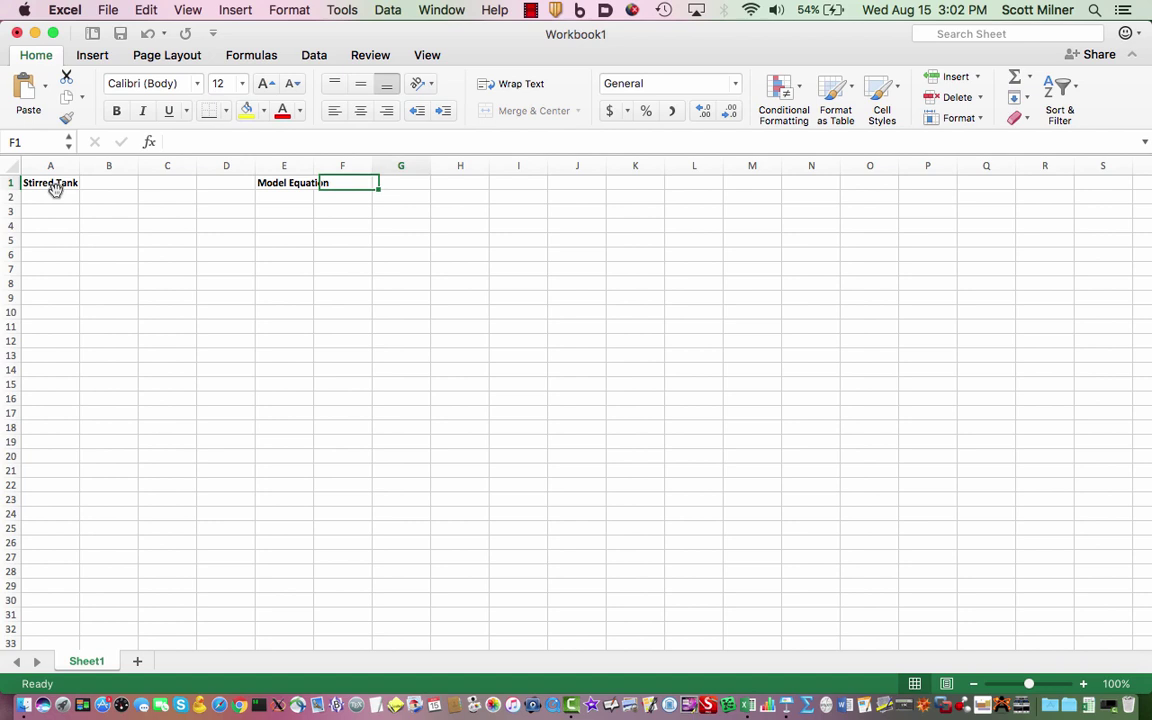
key(Tab)
key(Tab)
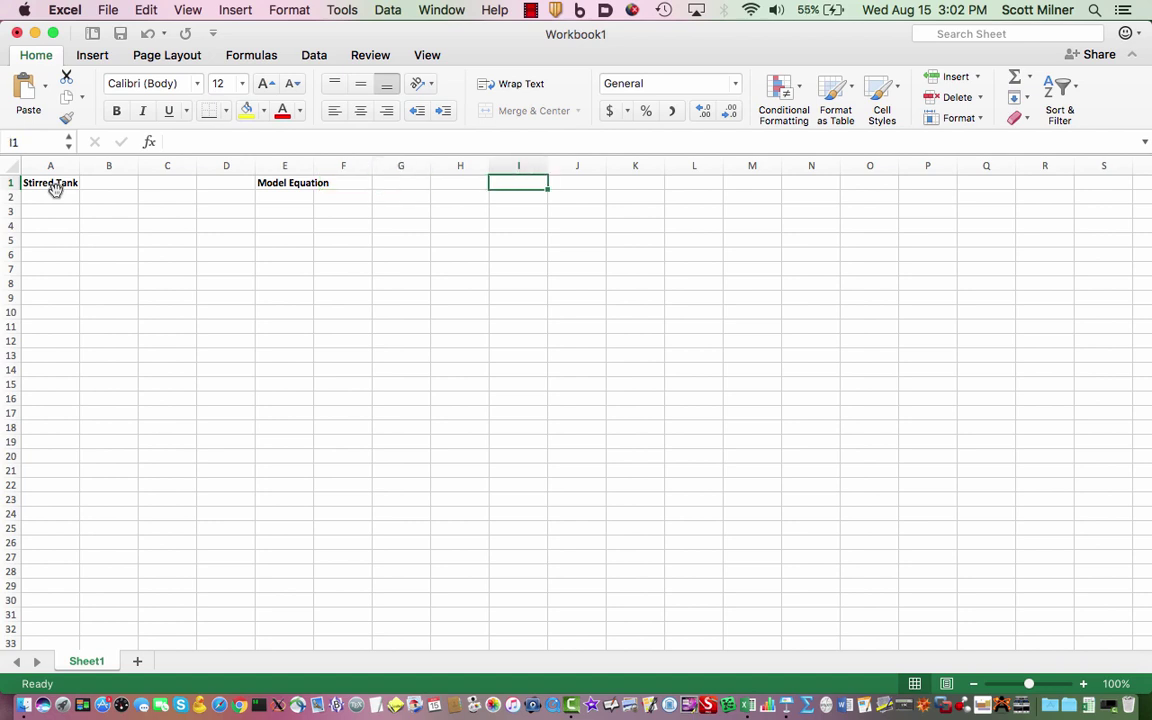
key(super+b)
text(Data)
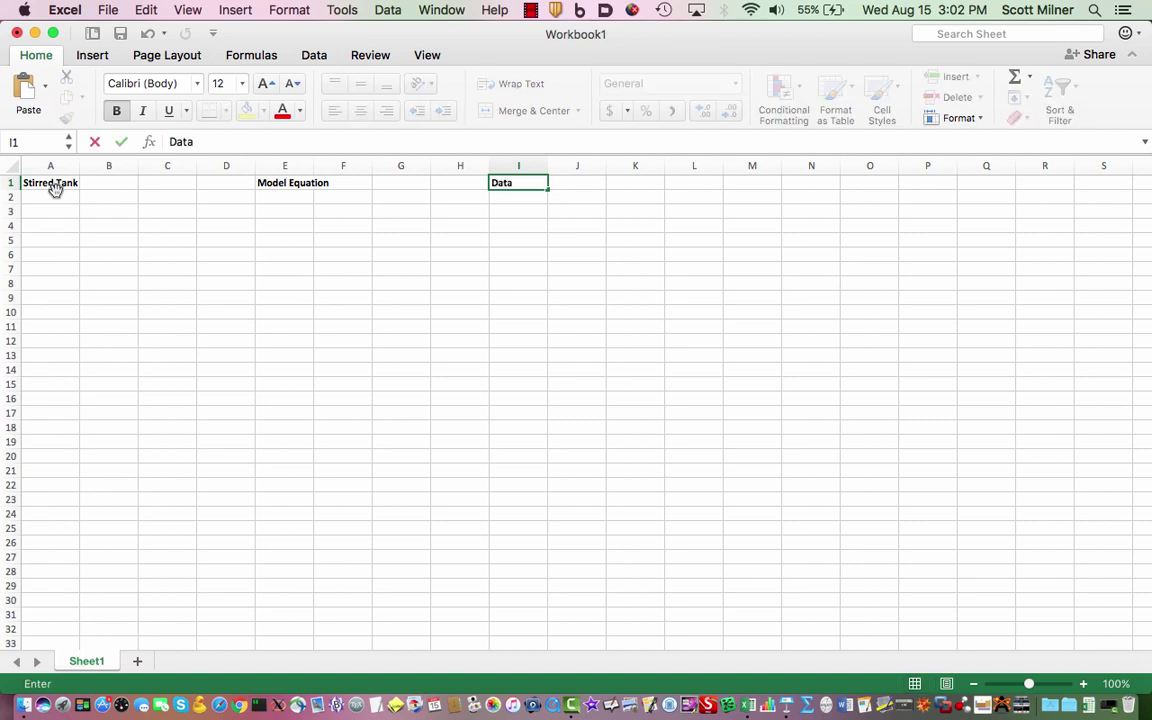
key(Tab)
key(Tab)
key(Tab)
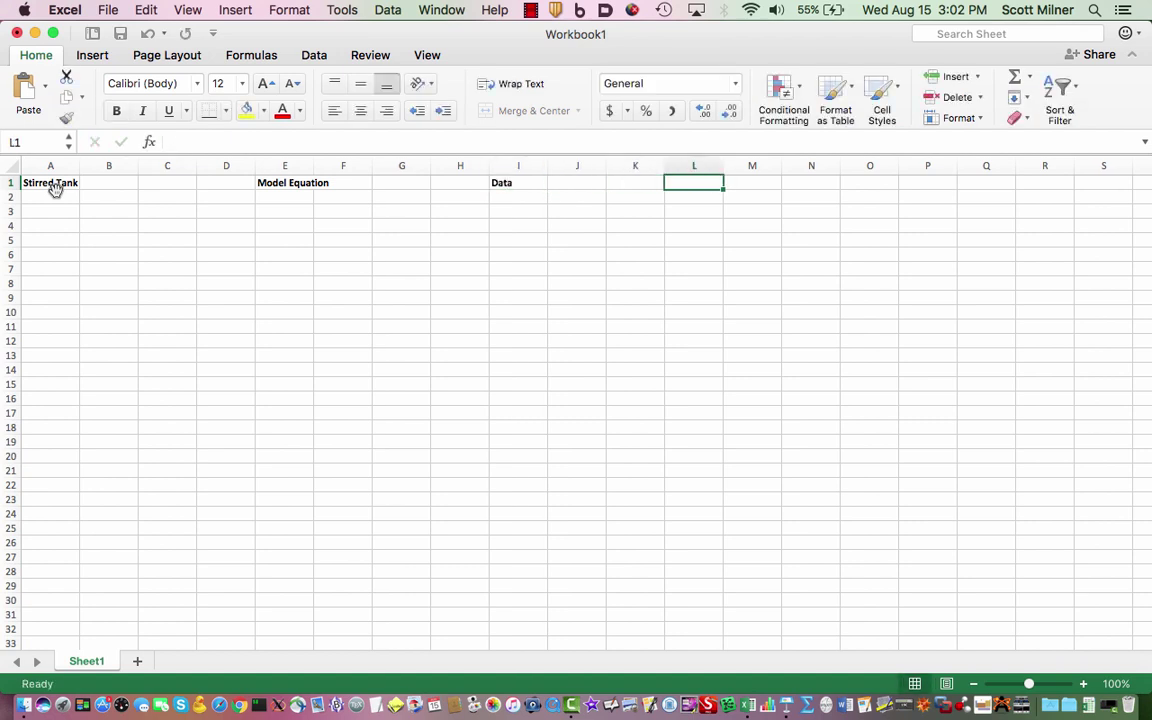
key(super+b)
text(Mod)
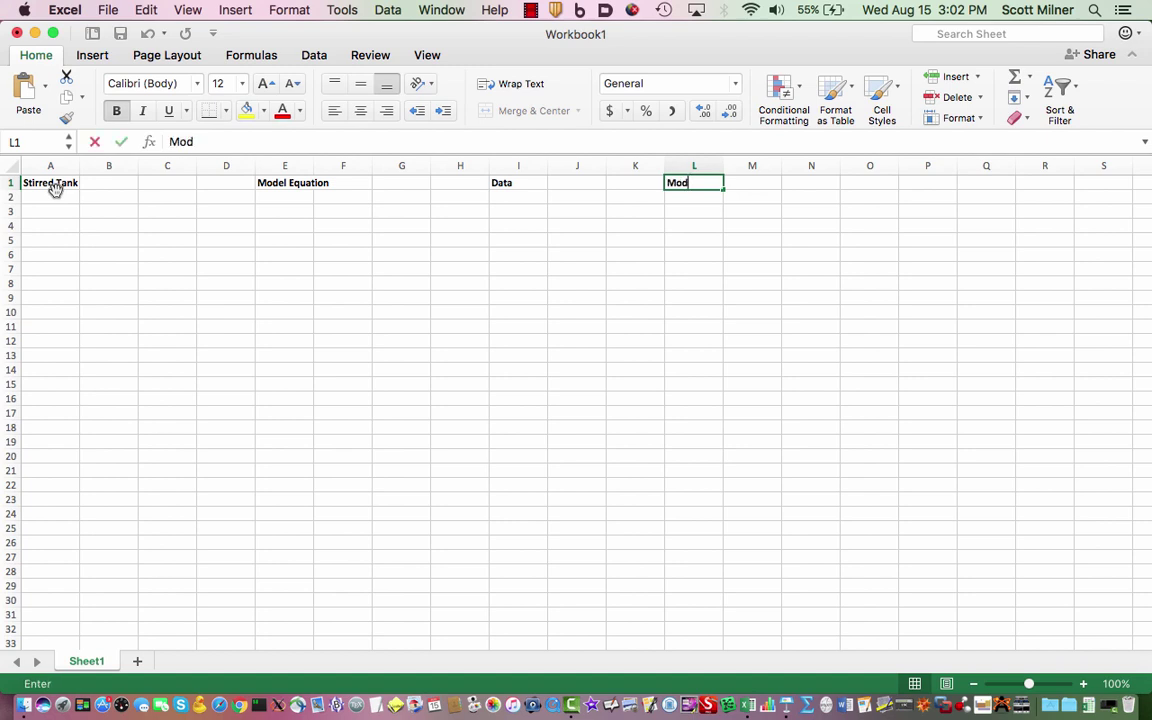
text(el)
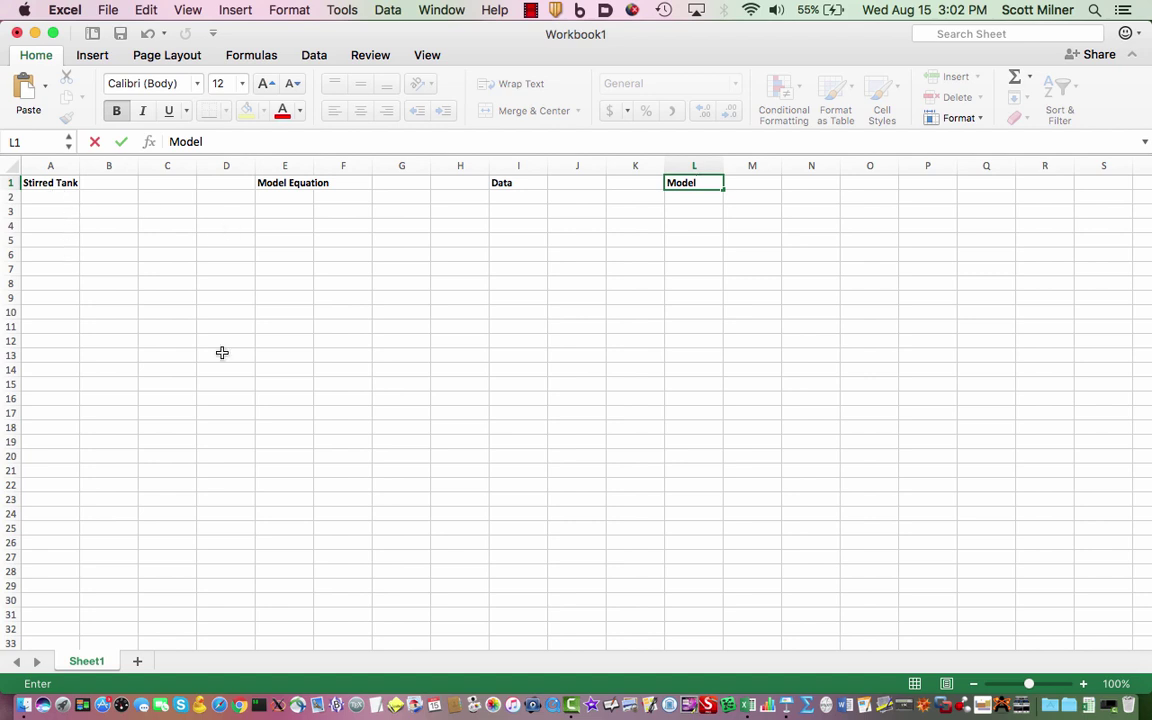
Insert StirredTank.png from the L01_PlottingData folder at cell A4.
click(57, 226)
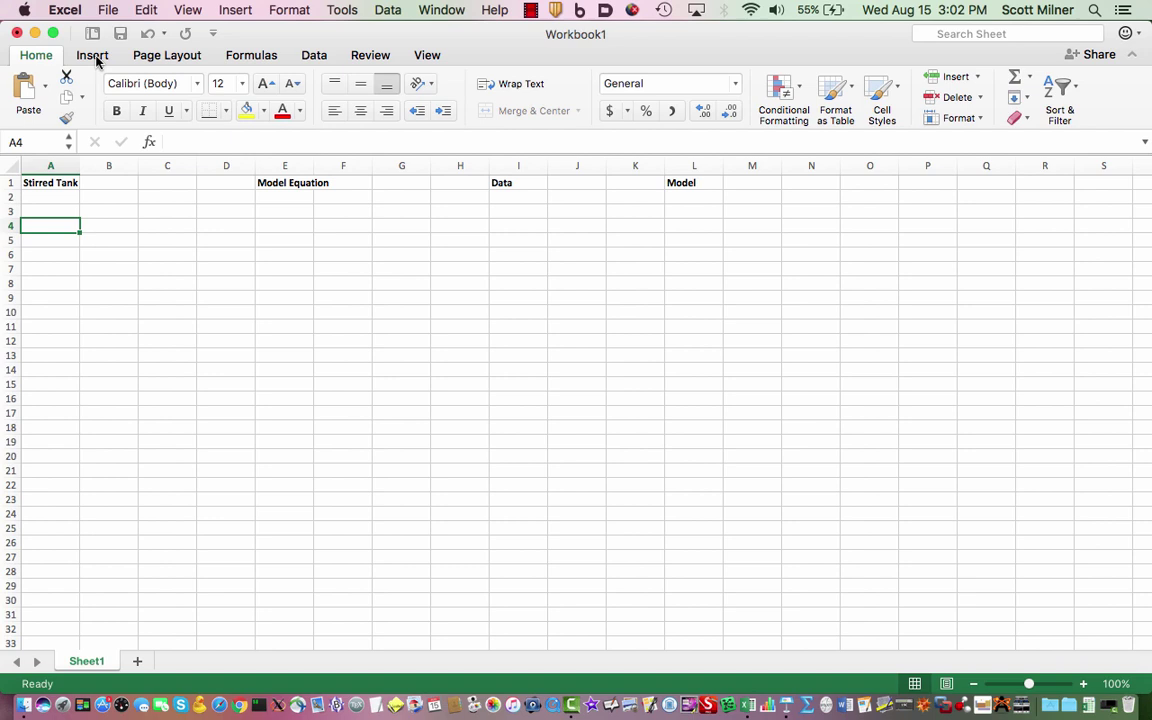
double_click(92, 55)
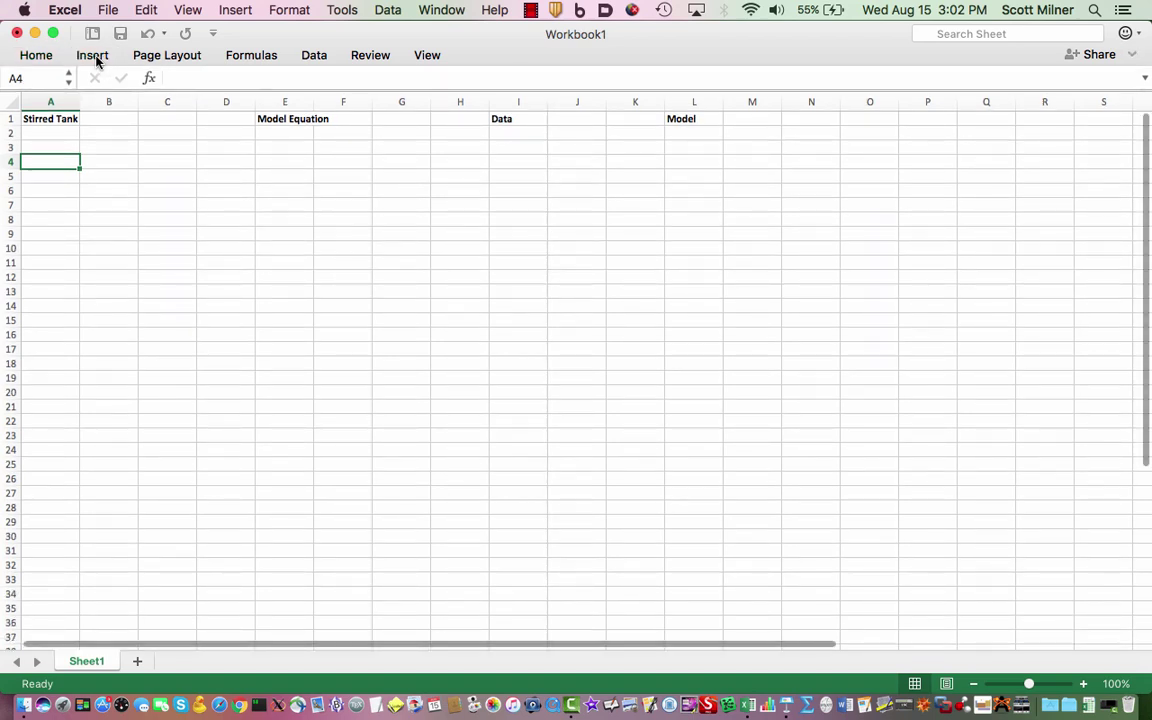
click(92, 56)
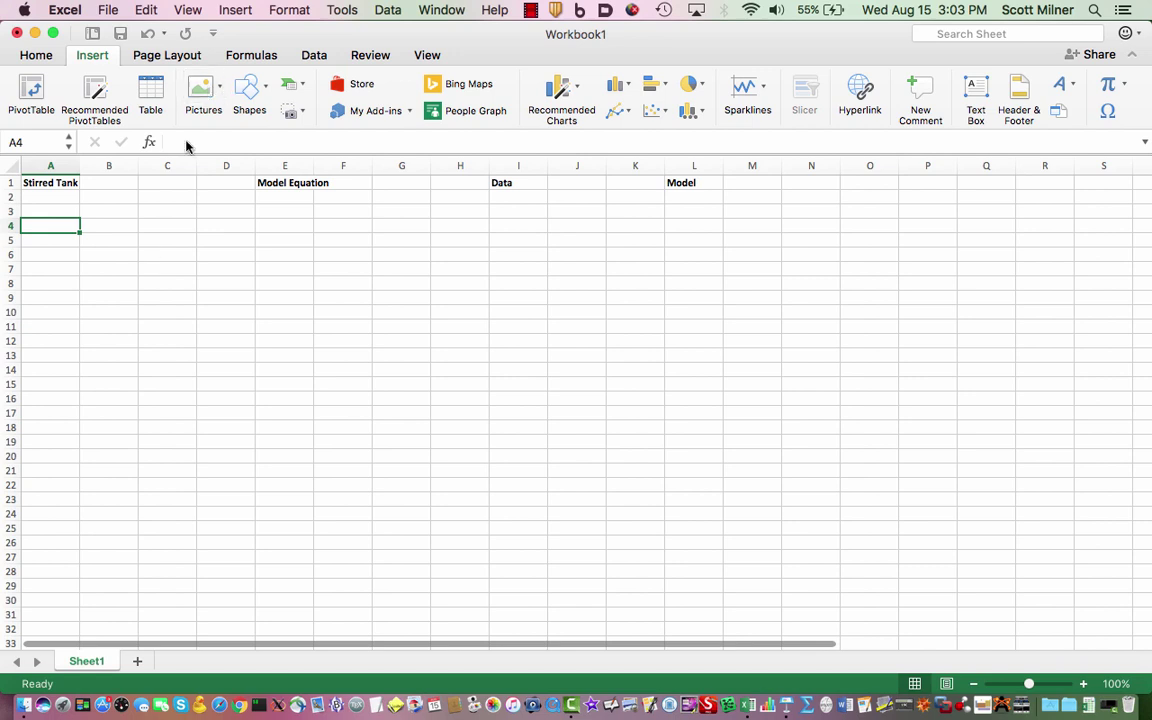
click(219, 89)
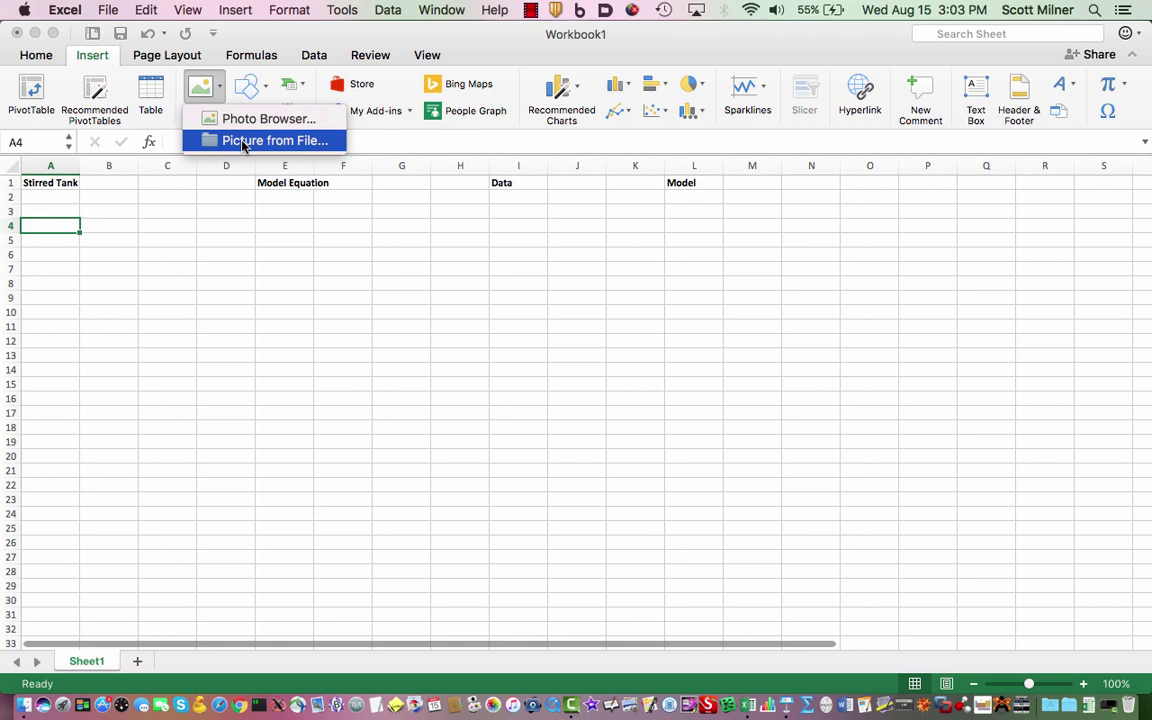
click(530, 10)
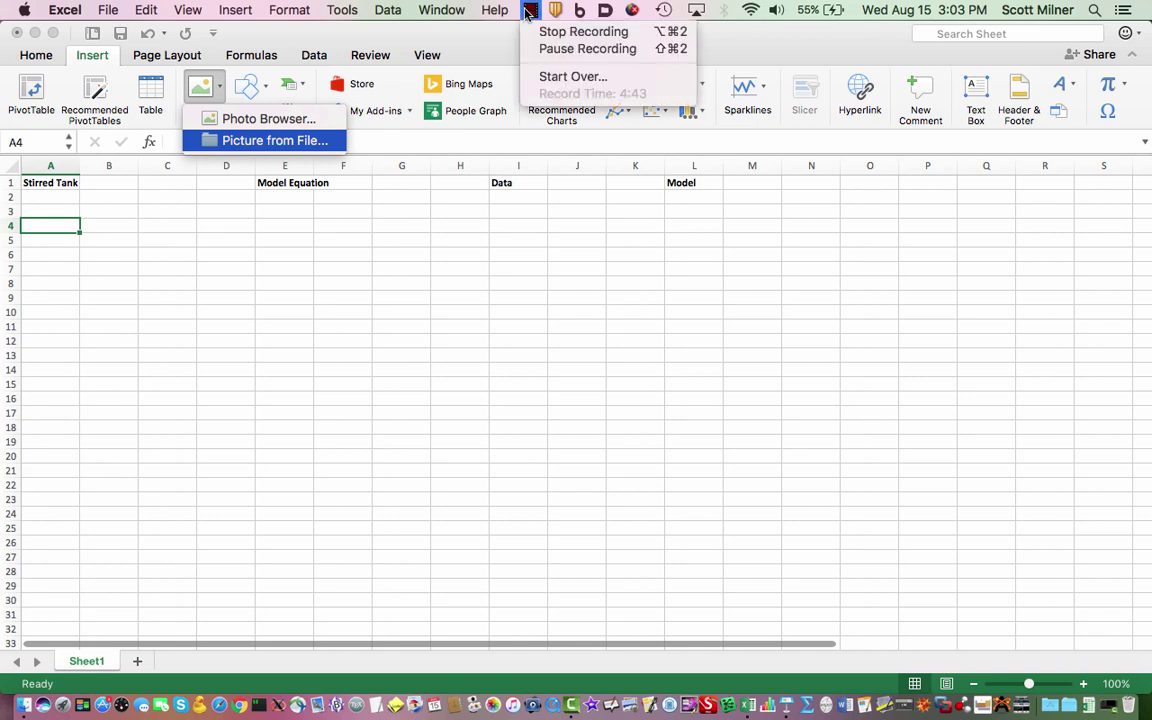
click(528, 12)
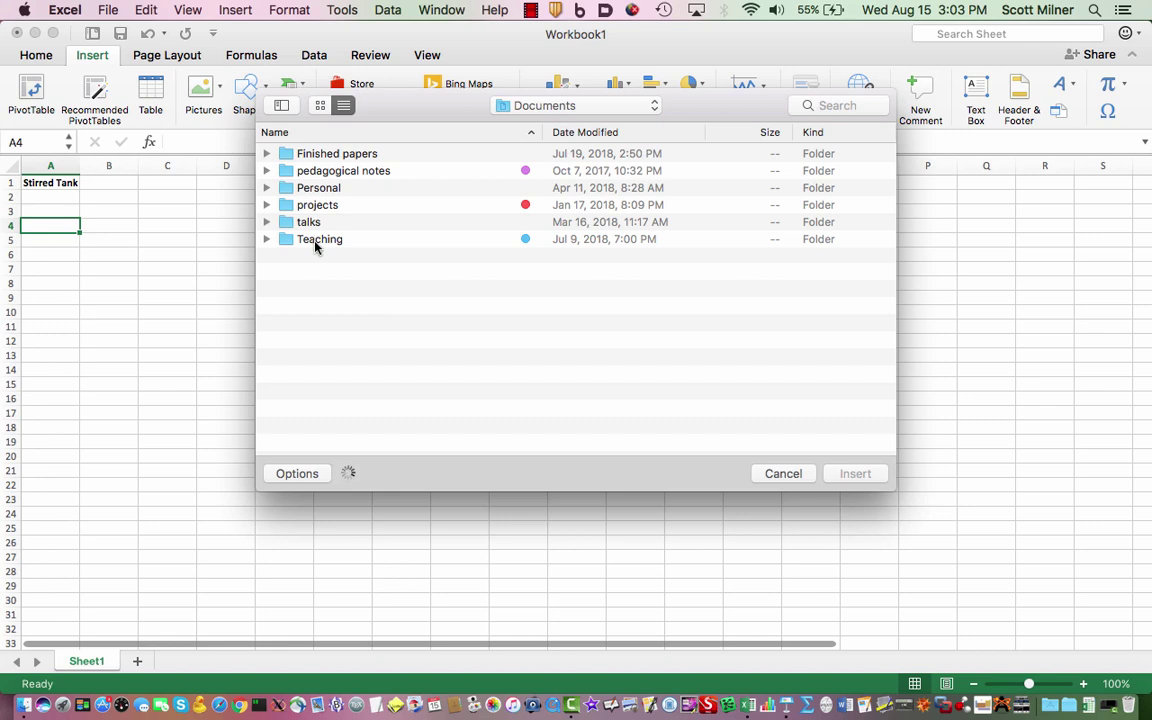
click(530, 10)
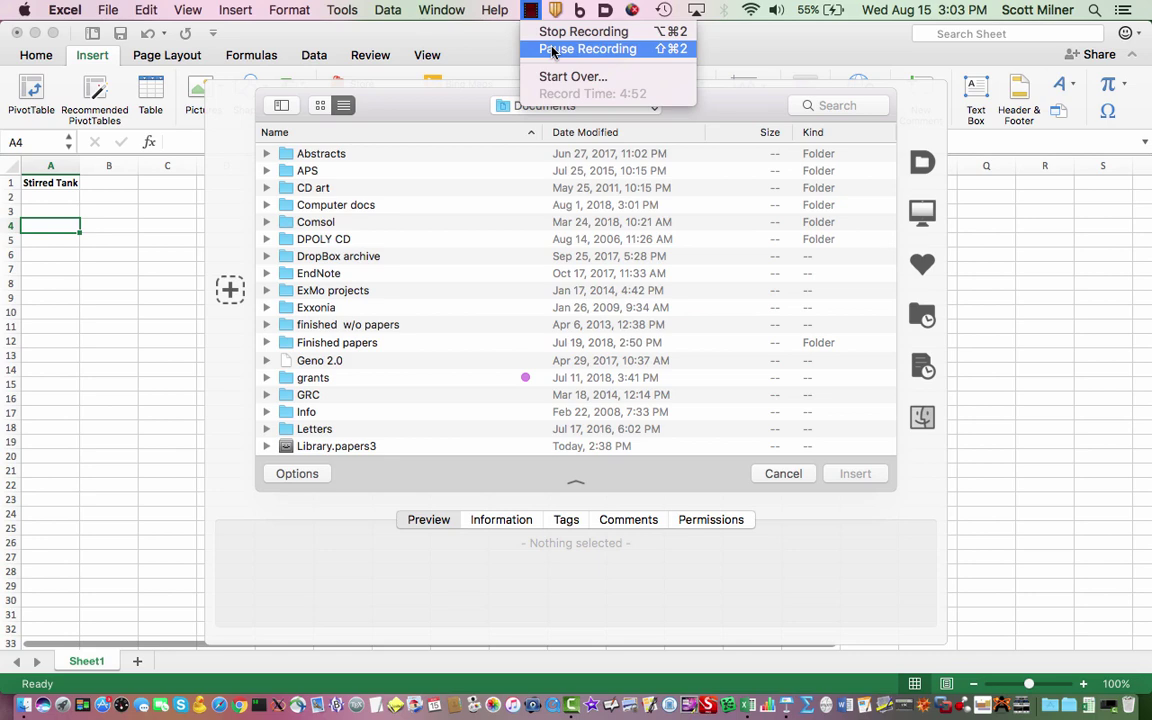
scroll(465, 307, down, 10)
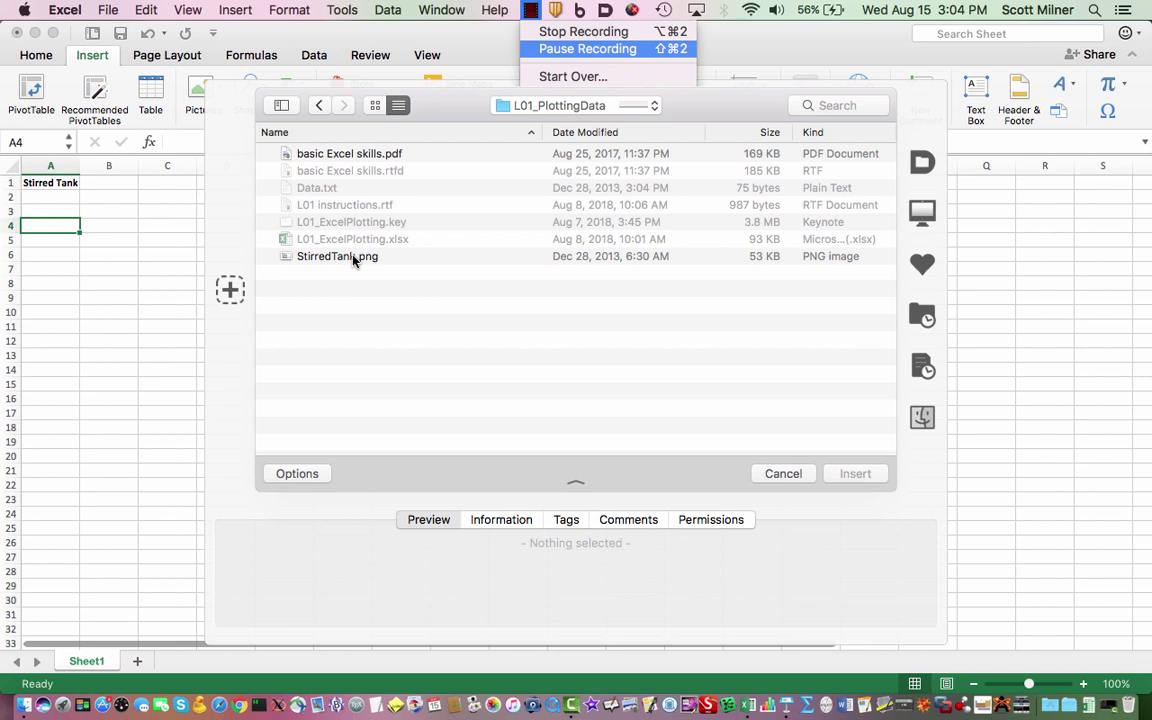
key(s)
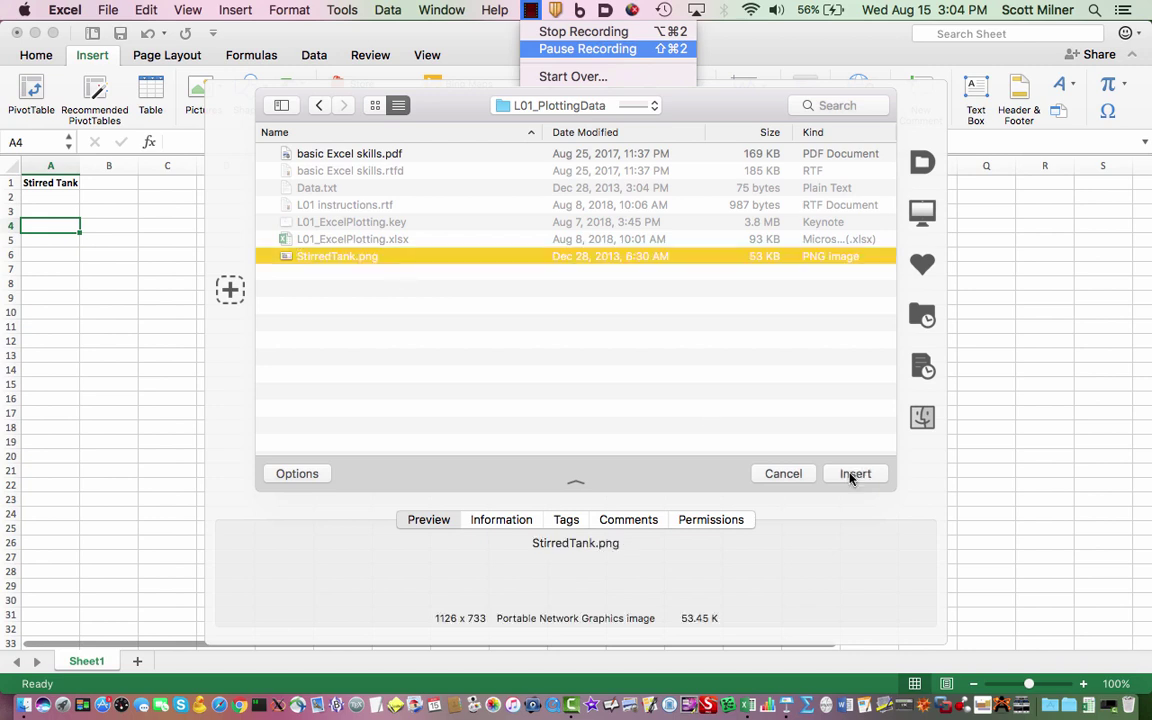
click(850, 476)
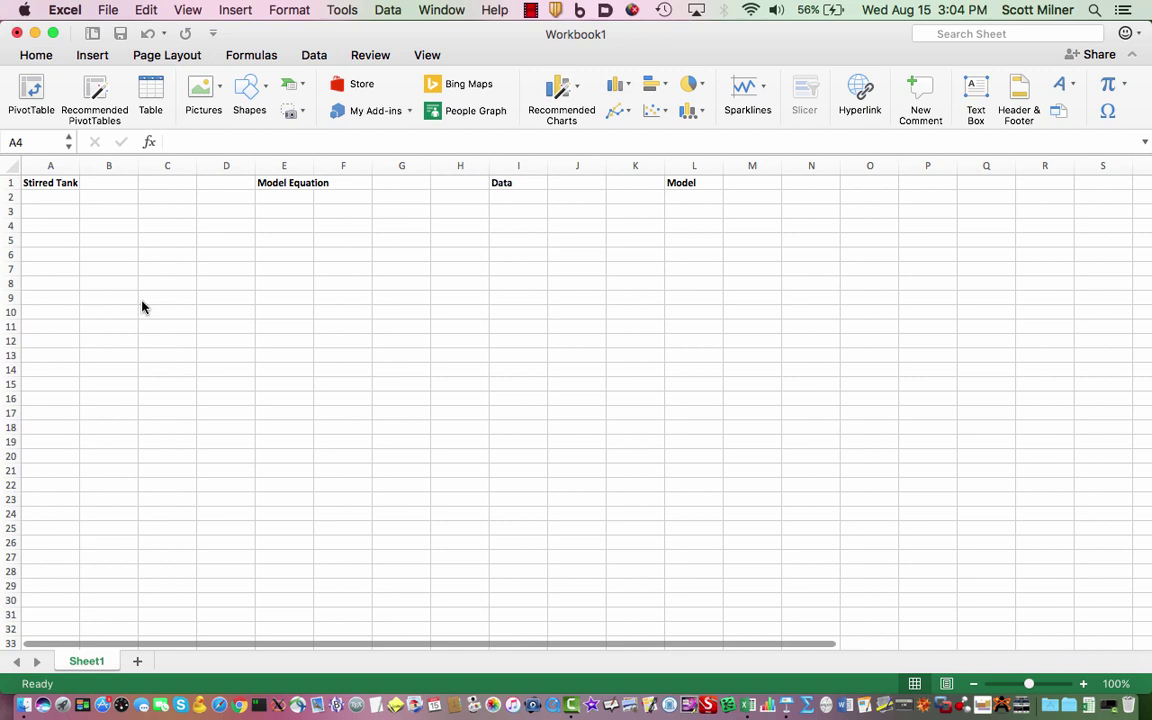
Enlarge the stirred-tank picture to about 2.92 by 1.9 inches and shift it slightly right.
key(super+v)
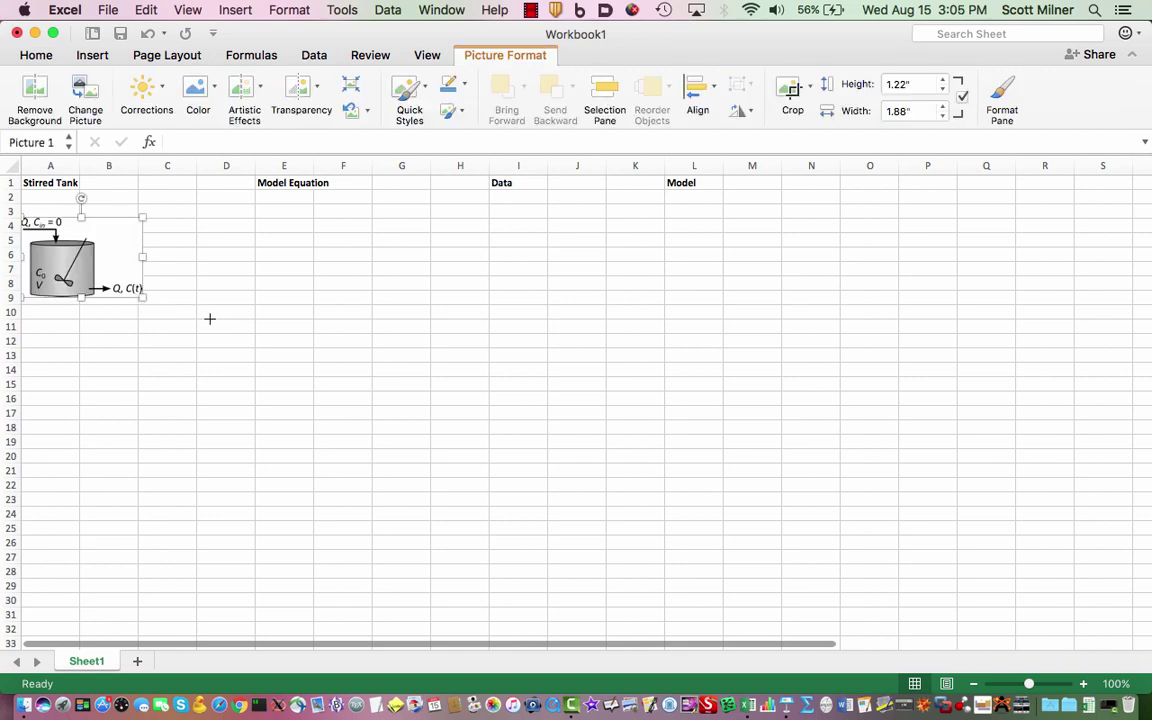
drag(142, 297, 223, 351)
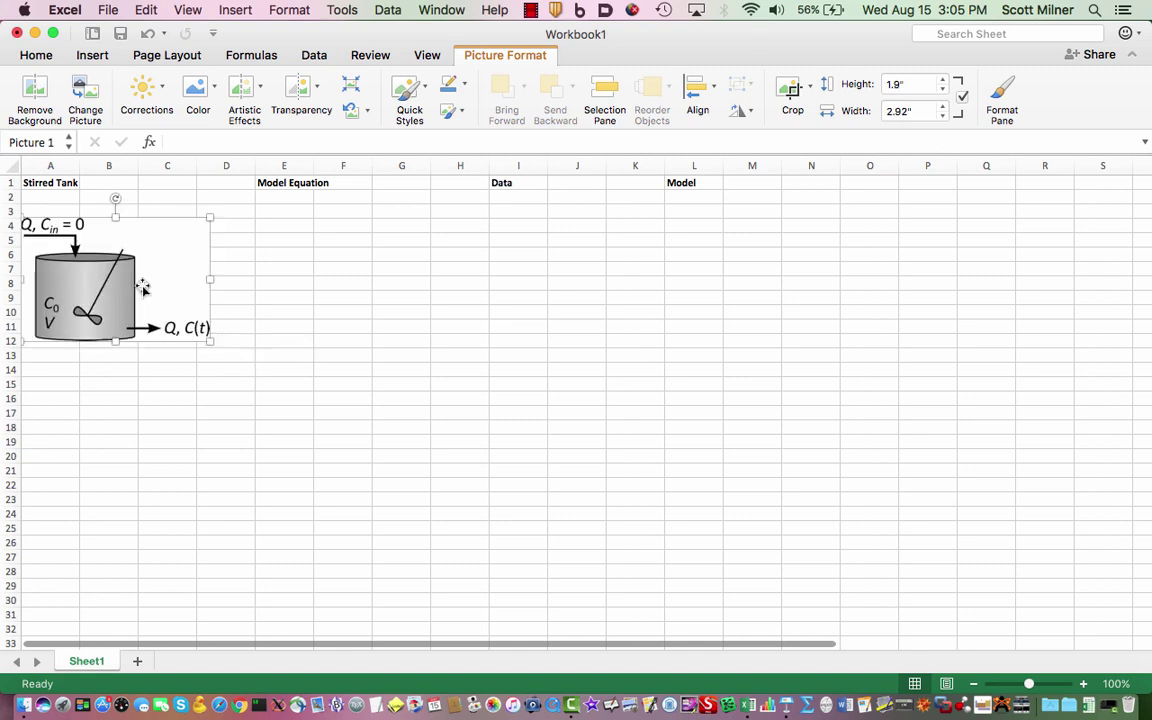
drag(94, 315, 120, 315)
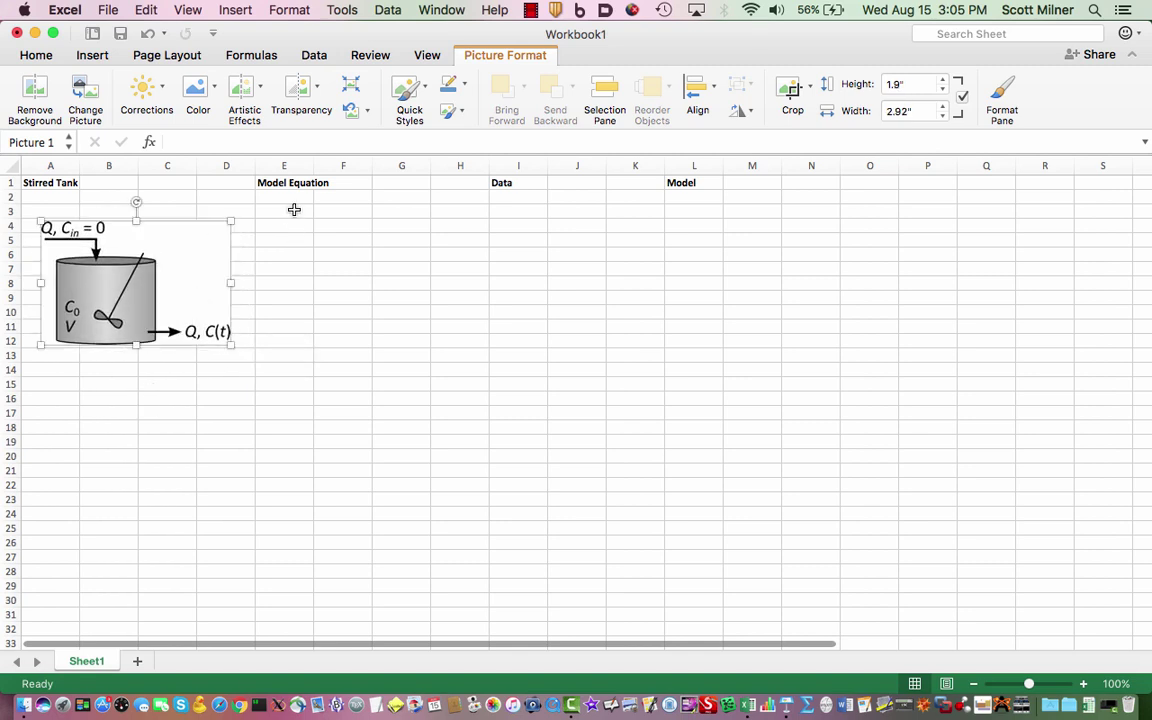
key(Escape)
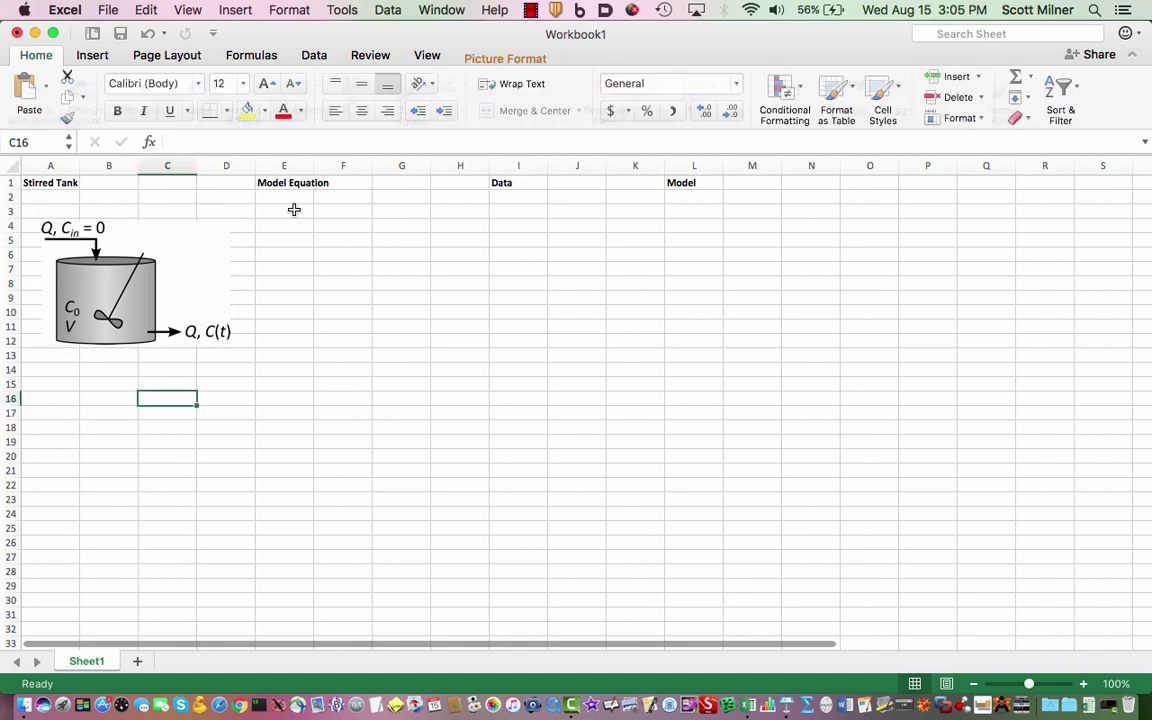
Select cell E3 as the spot for the new equation box.
click(294, 209)
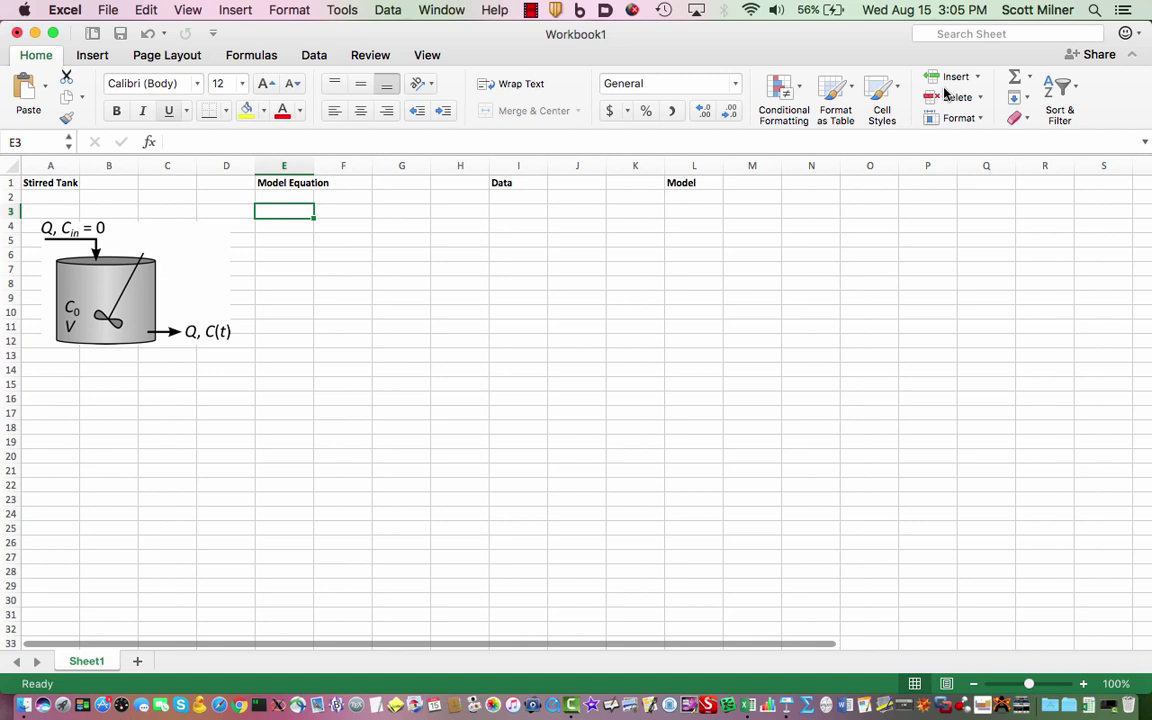
scroll(1002, 90, down, 1)
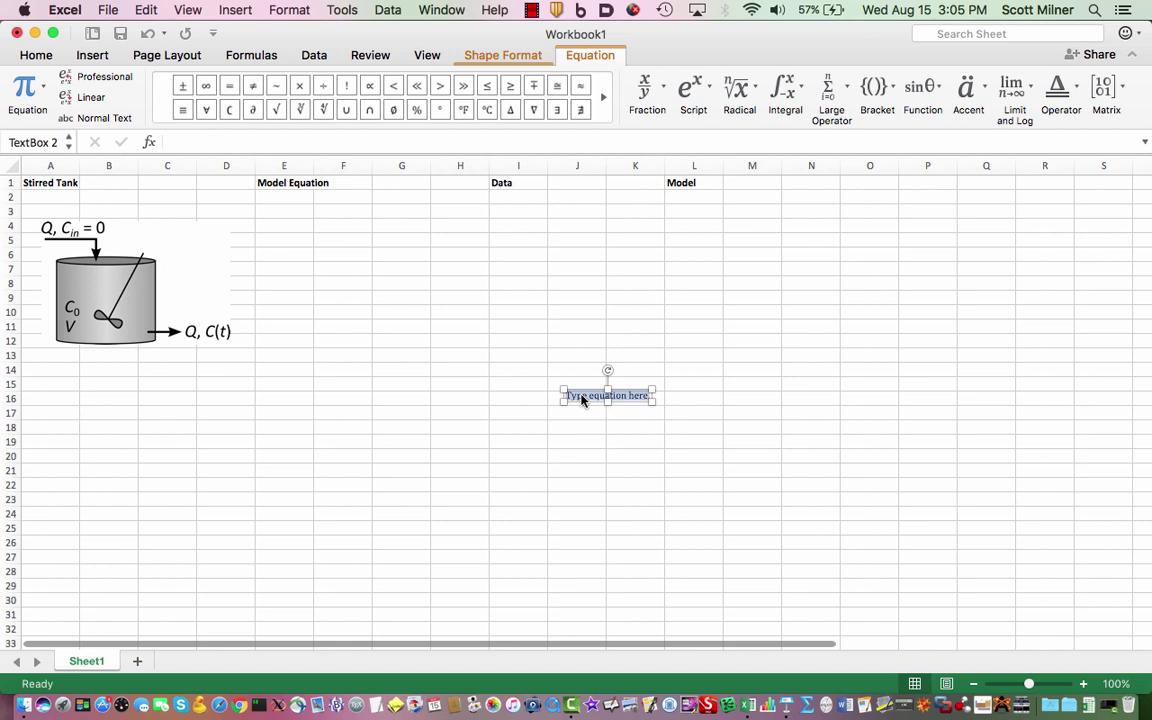
Set the equation box's font size to 24 in the Font dialog.
right_click(583, 397)
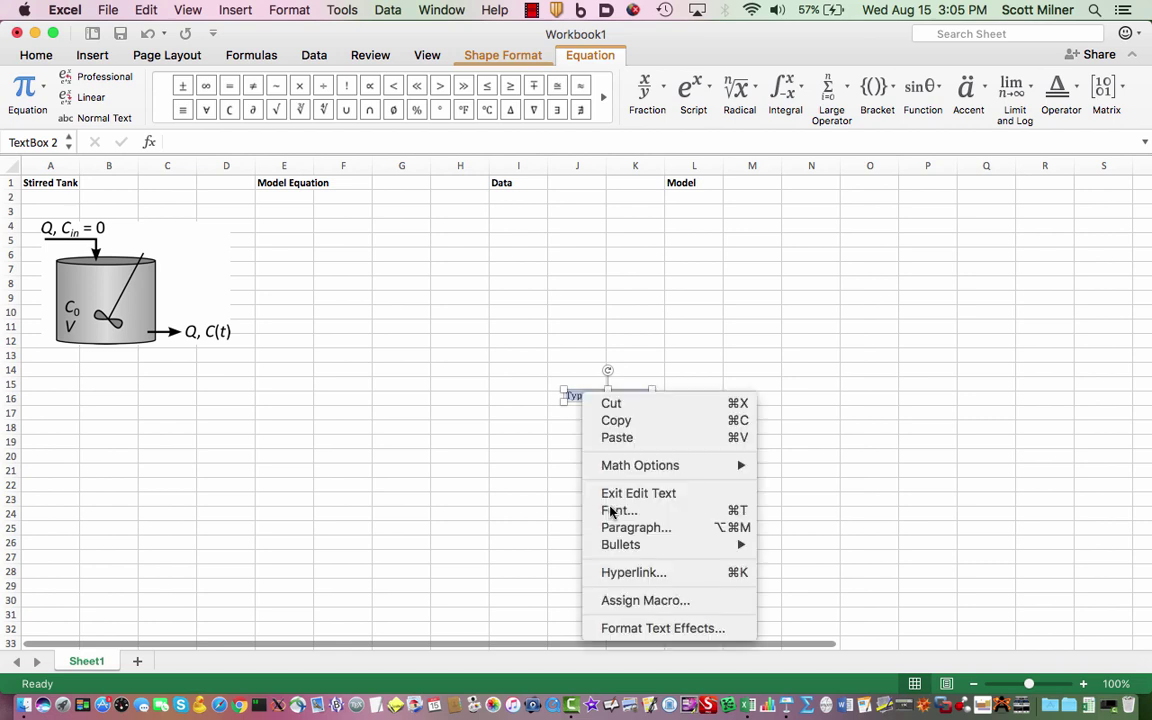
click(684, 279)
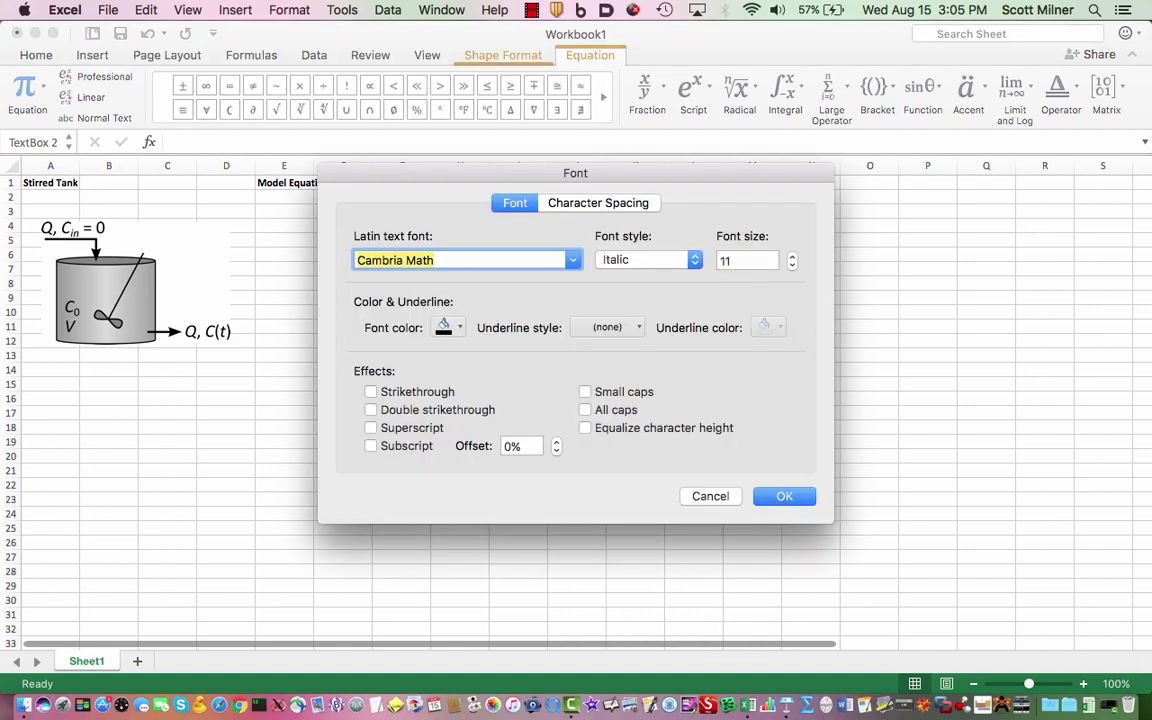
key(Tab)
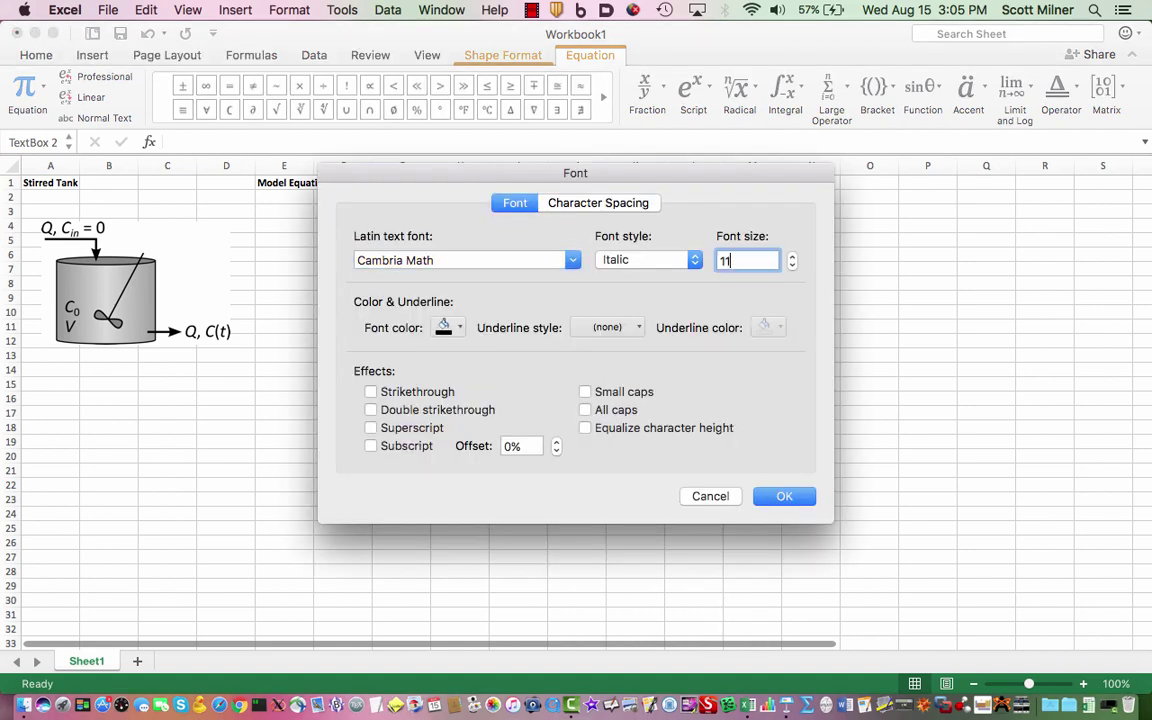
key(BackSpace)
key(BackSpace)
text(24)
key(Return)
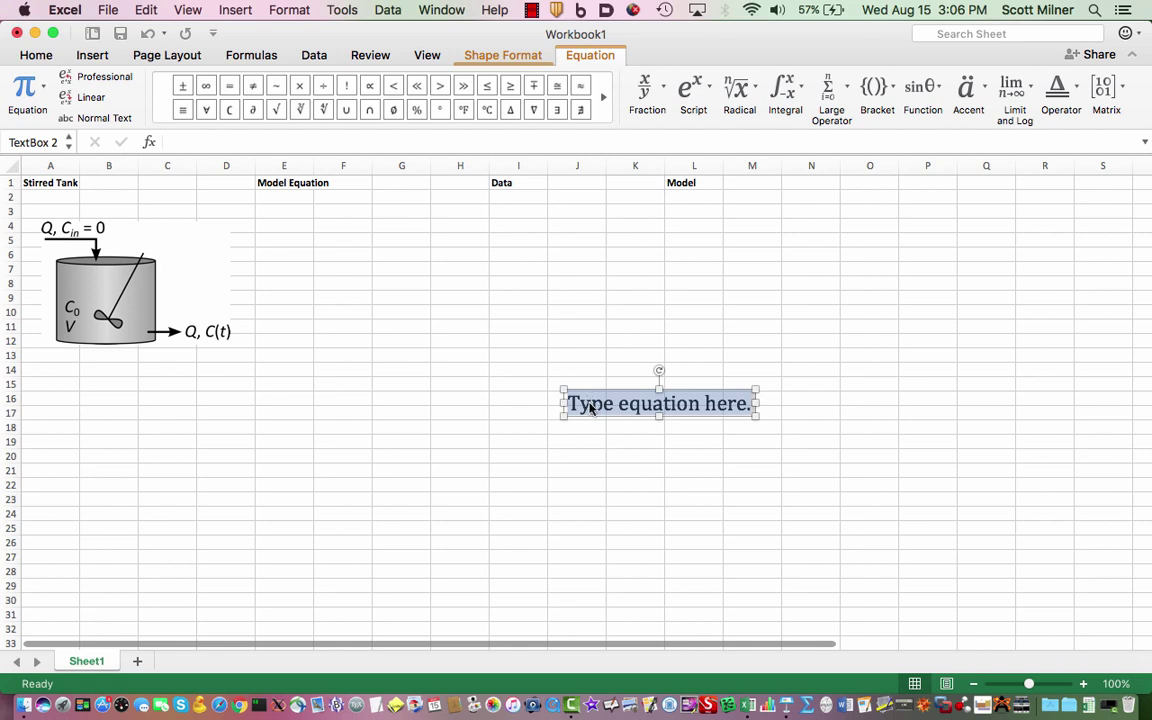
Enter the equation C(t) = C0e^(−Qt/V) using subscript and superscript layouts.
text(C(t) )
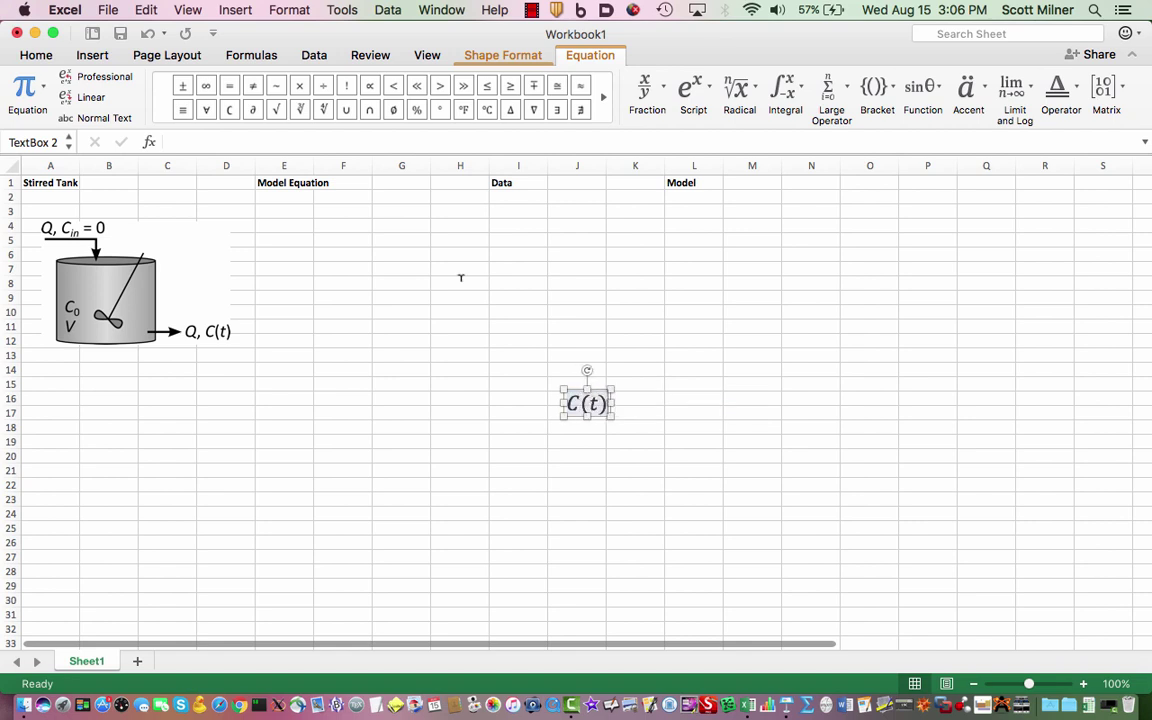
text(=)
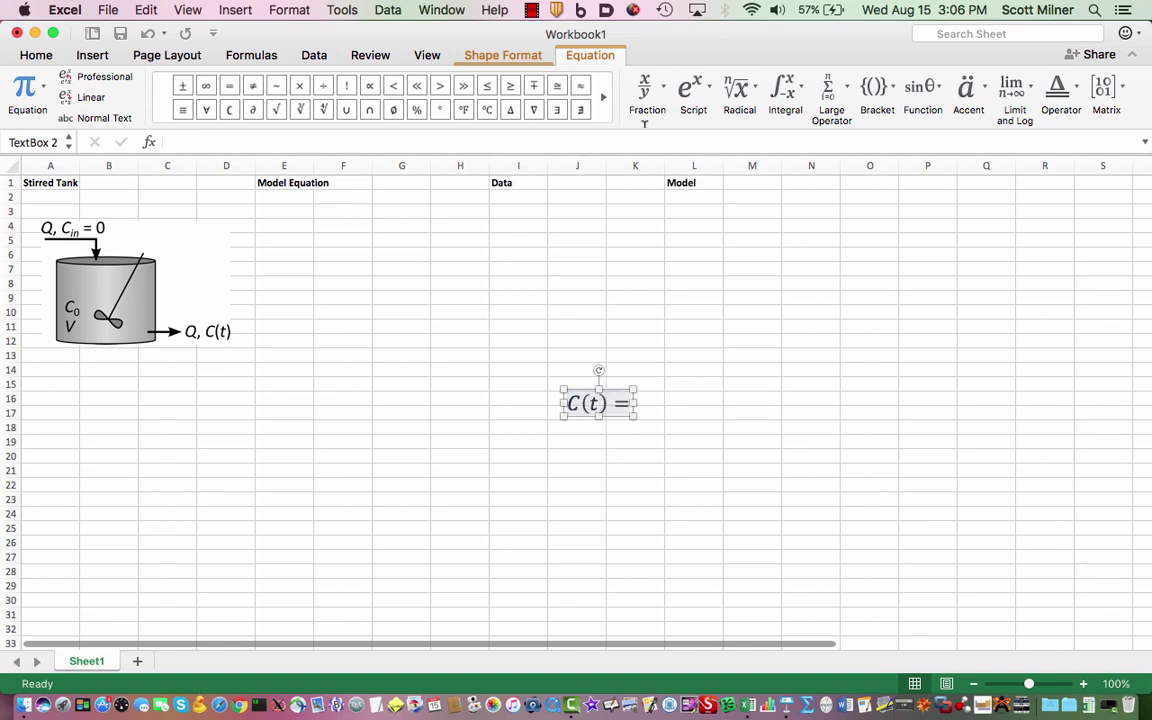
click(692, 95)
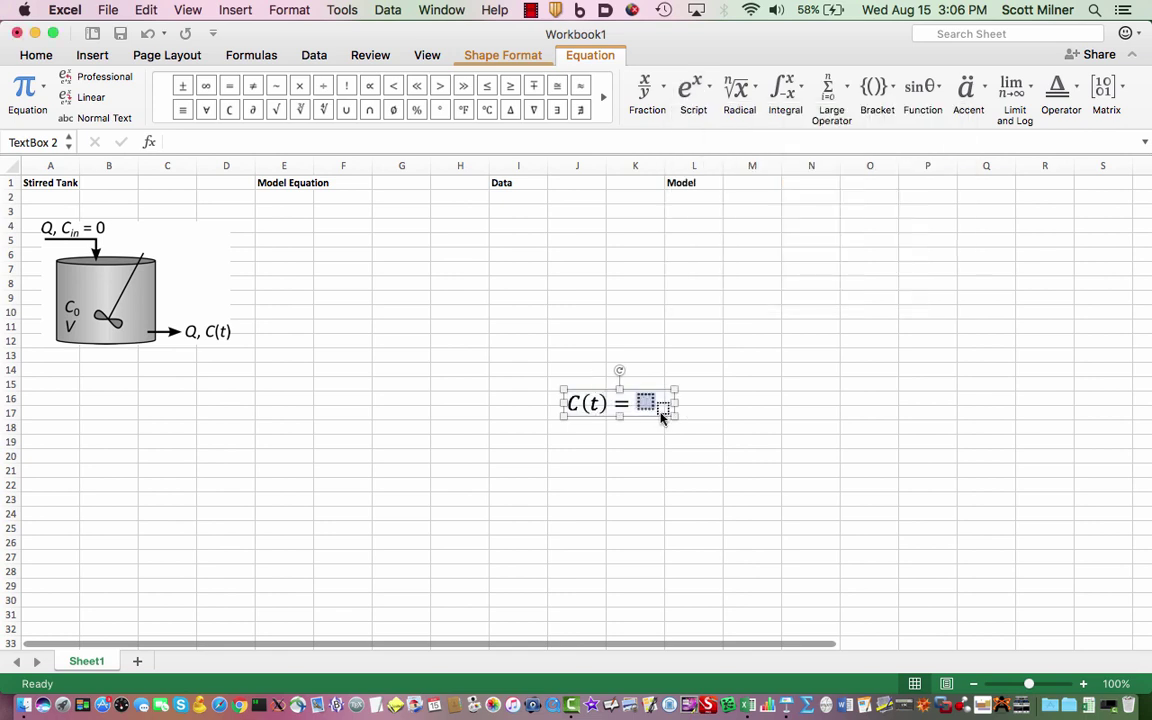
text(C)
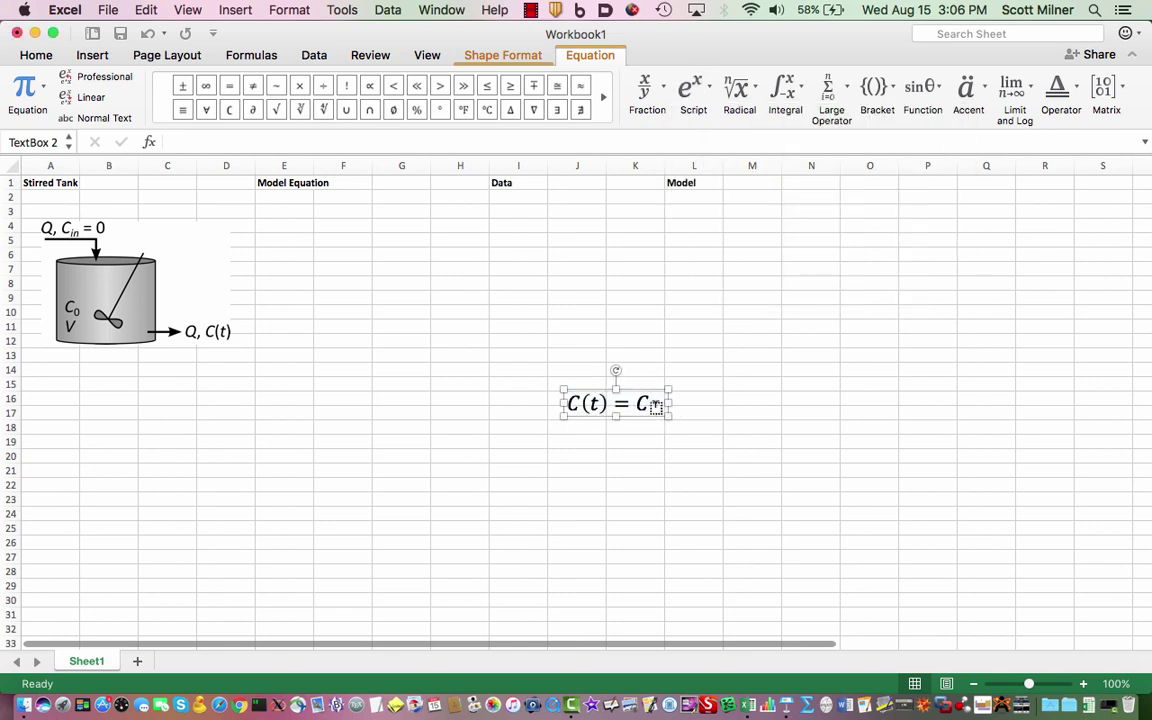
text(0)
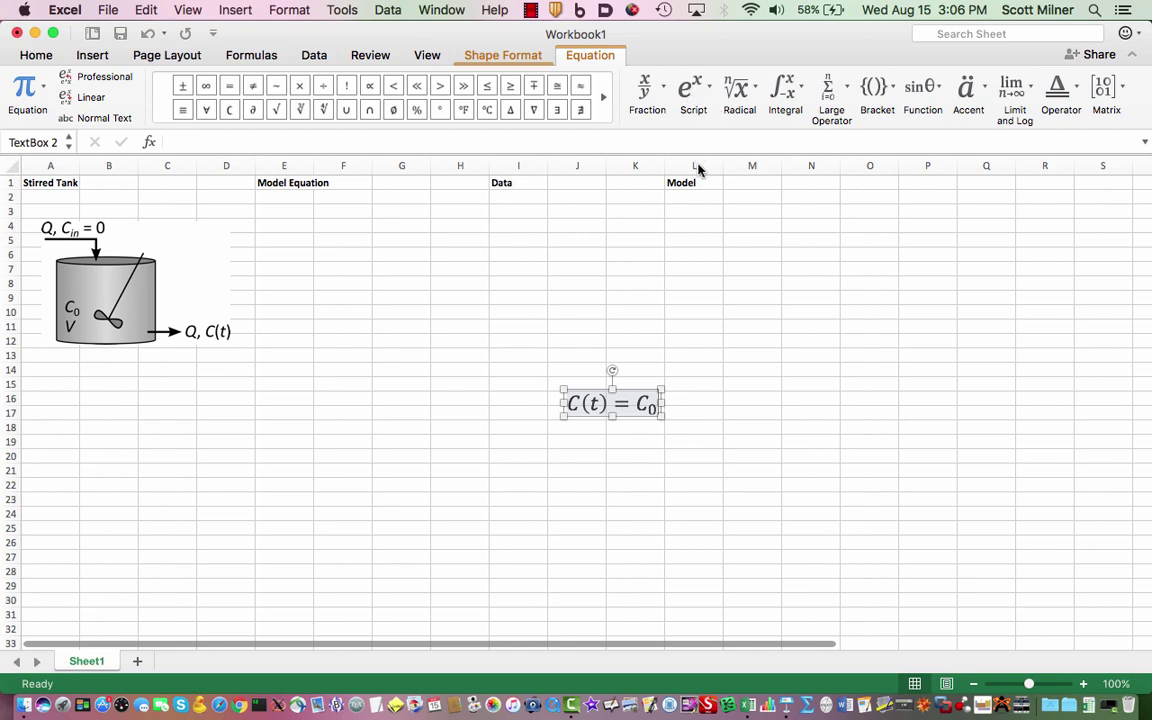
click(691, 90)
click(707, 167)
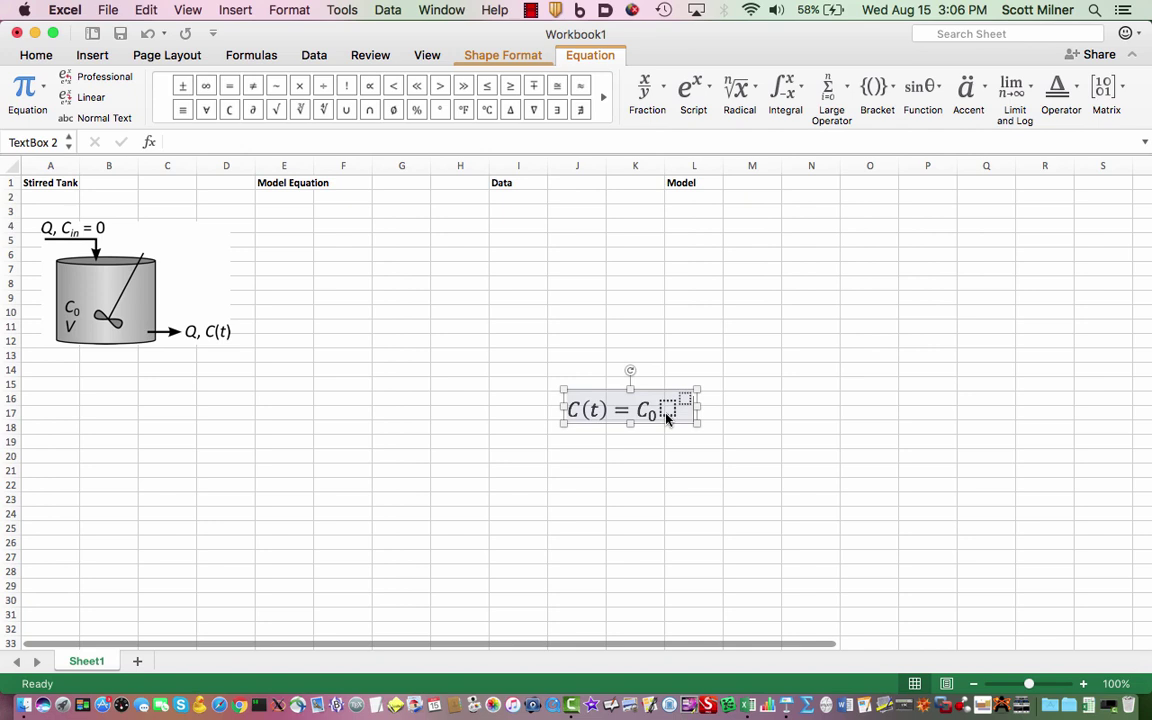
click(667, 409)
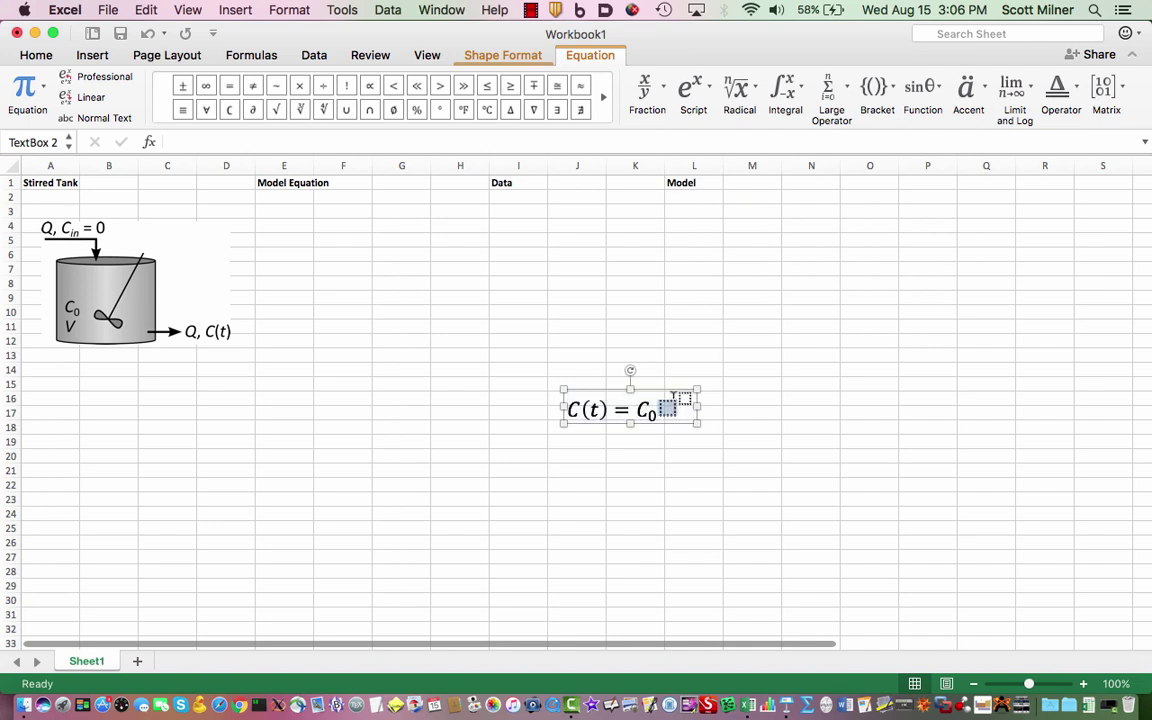
text(e)
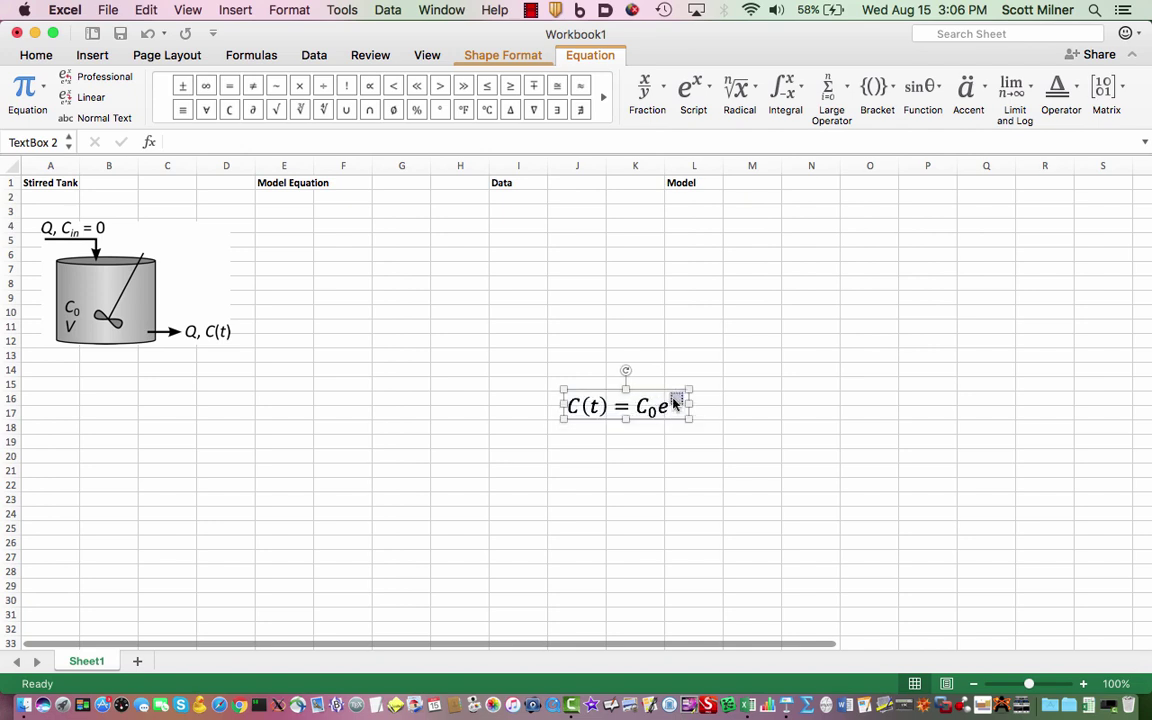
text(-Qt/)
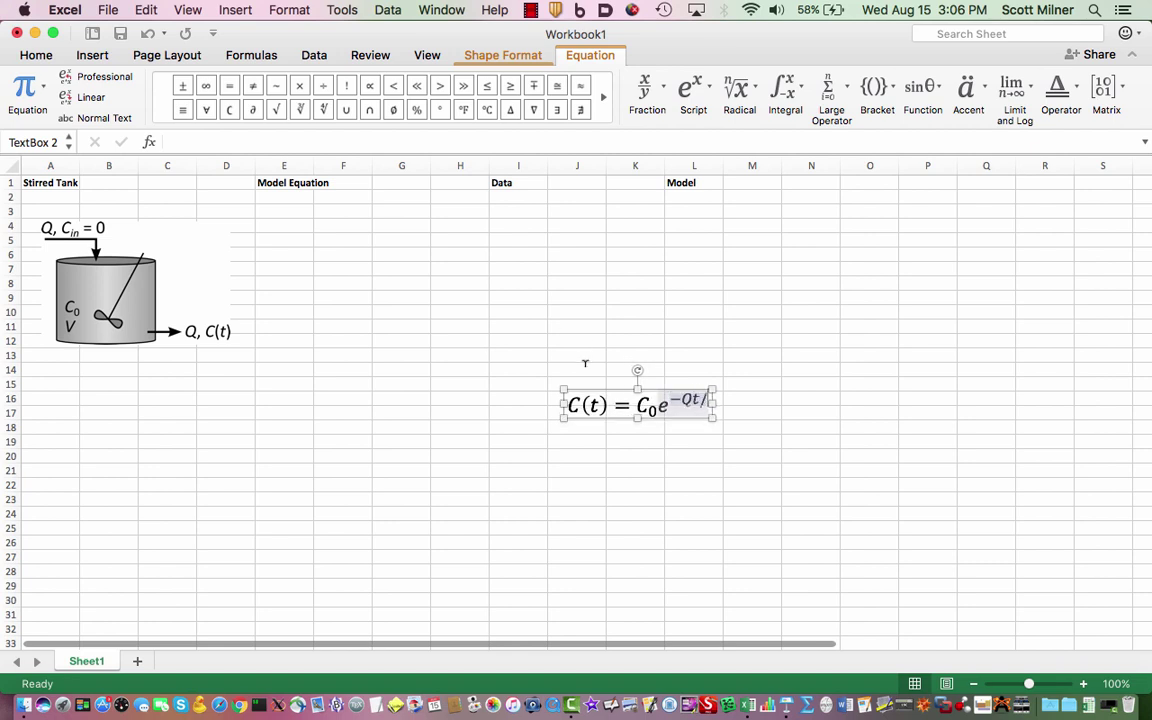
text(V)
key(Escape)
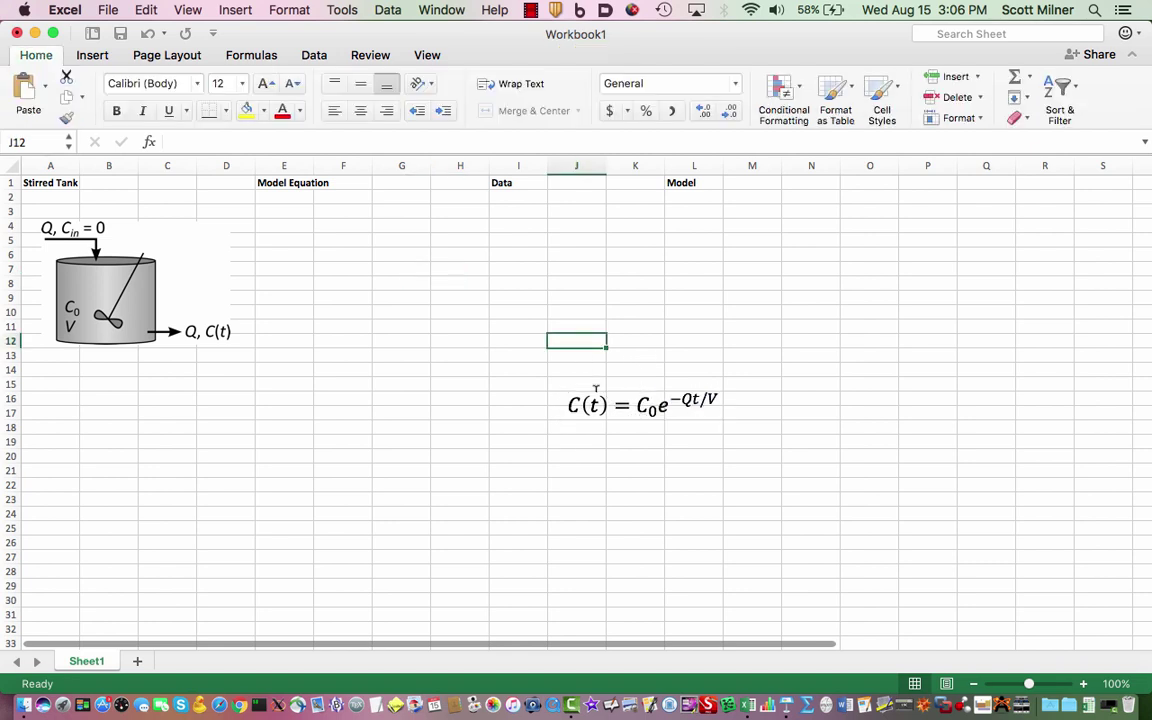
Move the equation box under the Model Equation heading and select cell I2.
click(594, 391)
drag(563, 369, 272, 196)
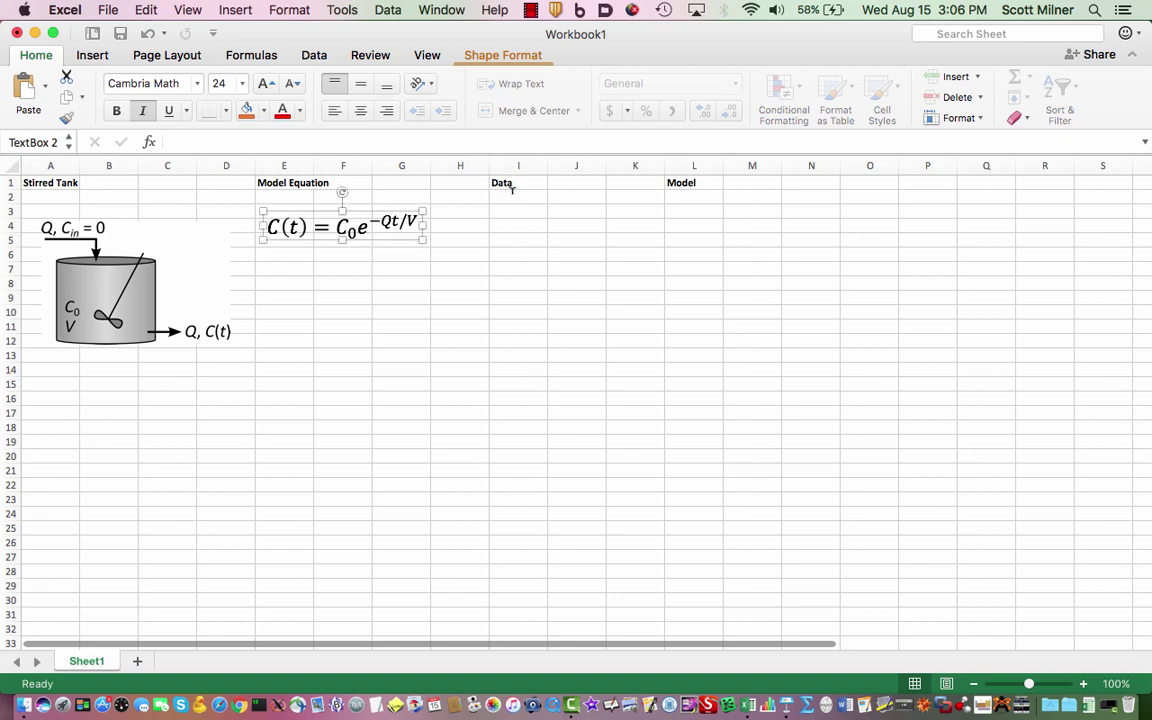
click(512, 190)
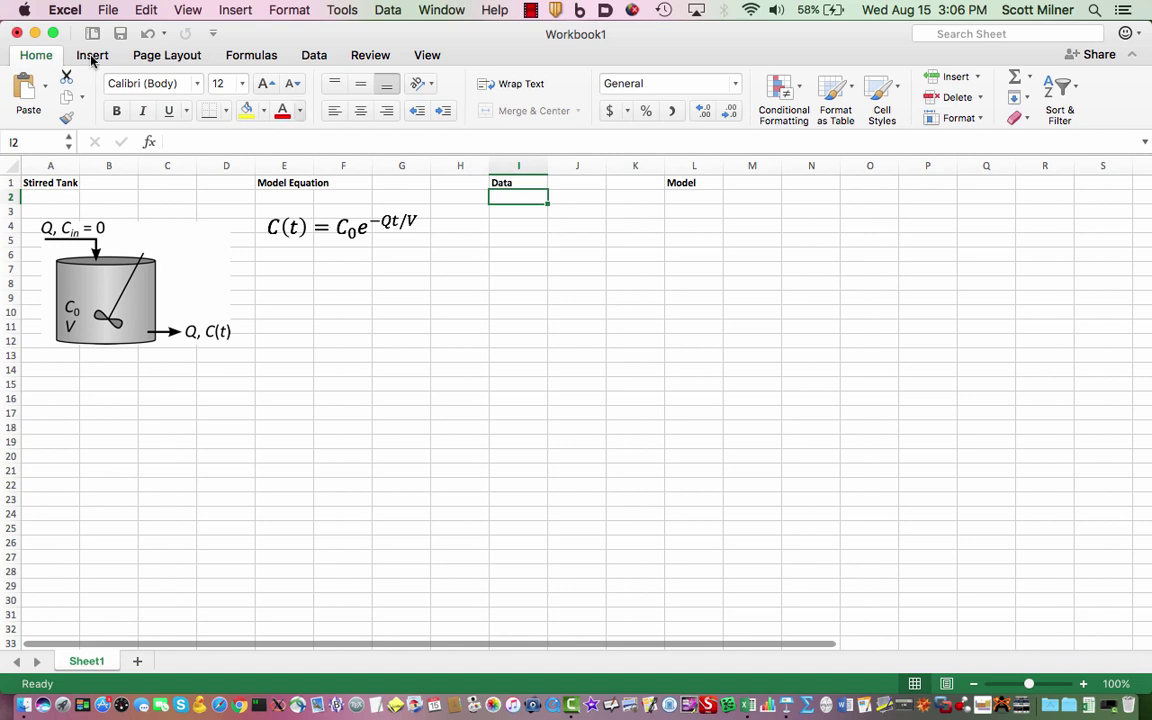
click(91, 57)
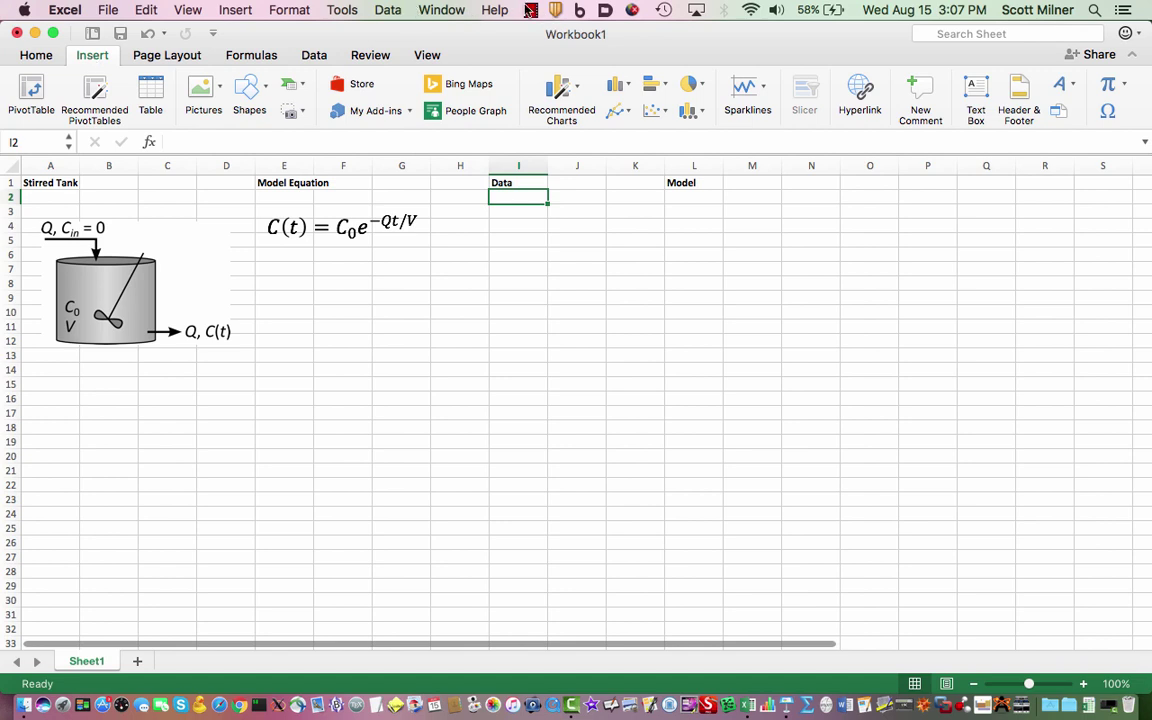
click(530, 10)
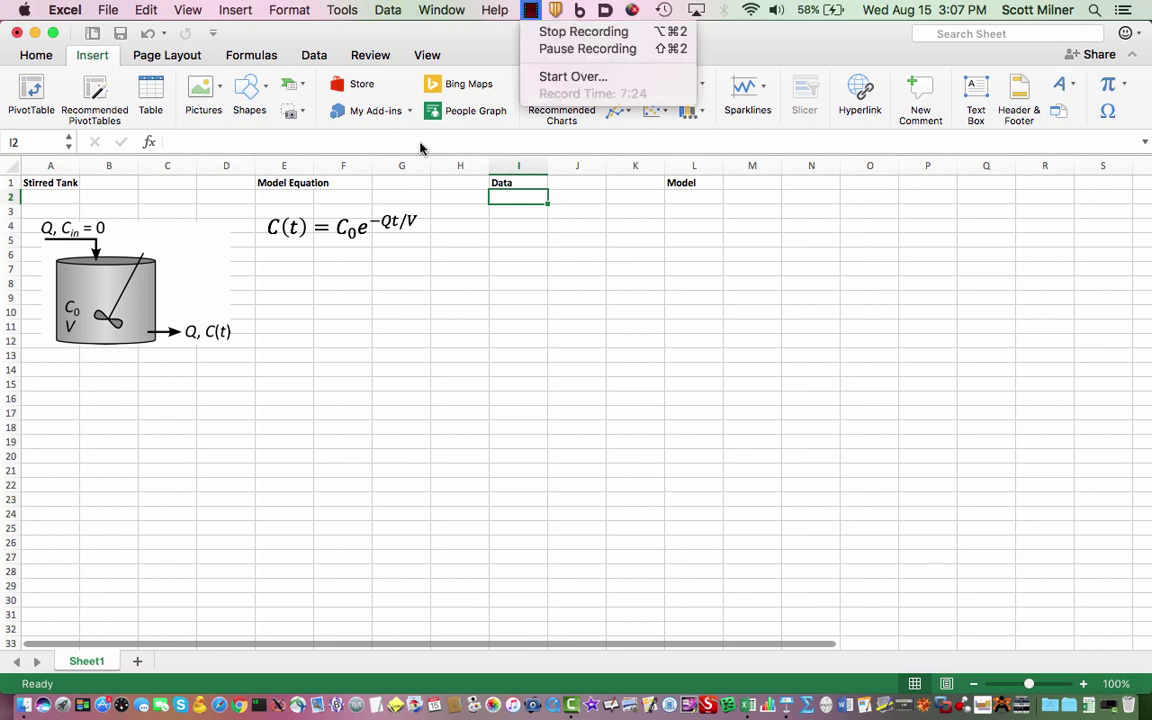
click(316, 59)
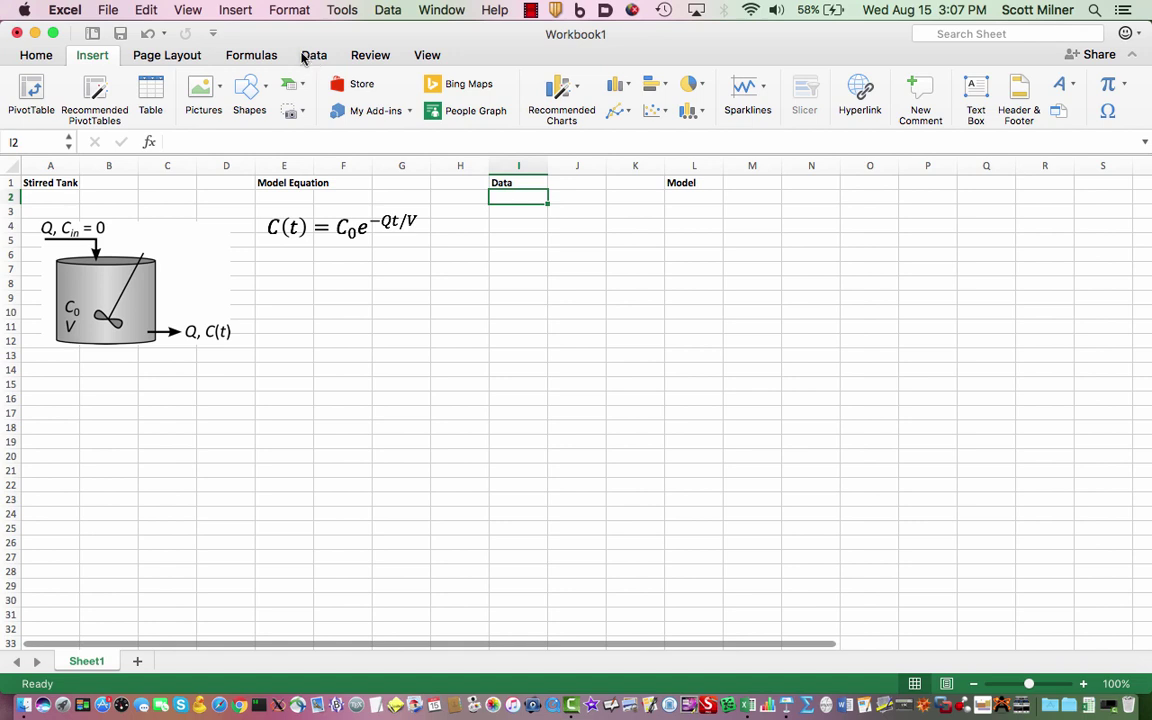
Import Data.txt from the L01_PlottingData folder using From Text.
click(303, 57)
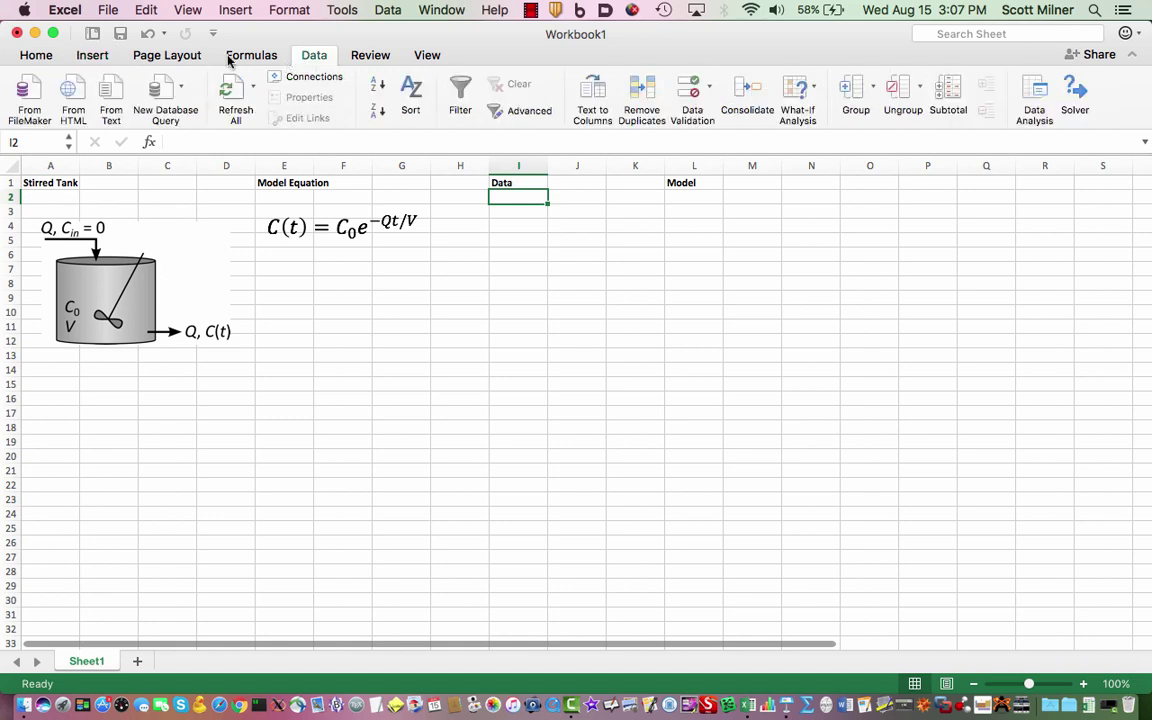
click(110, 99)
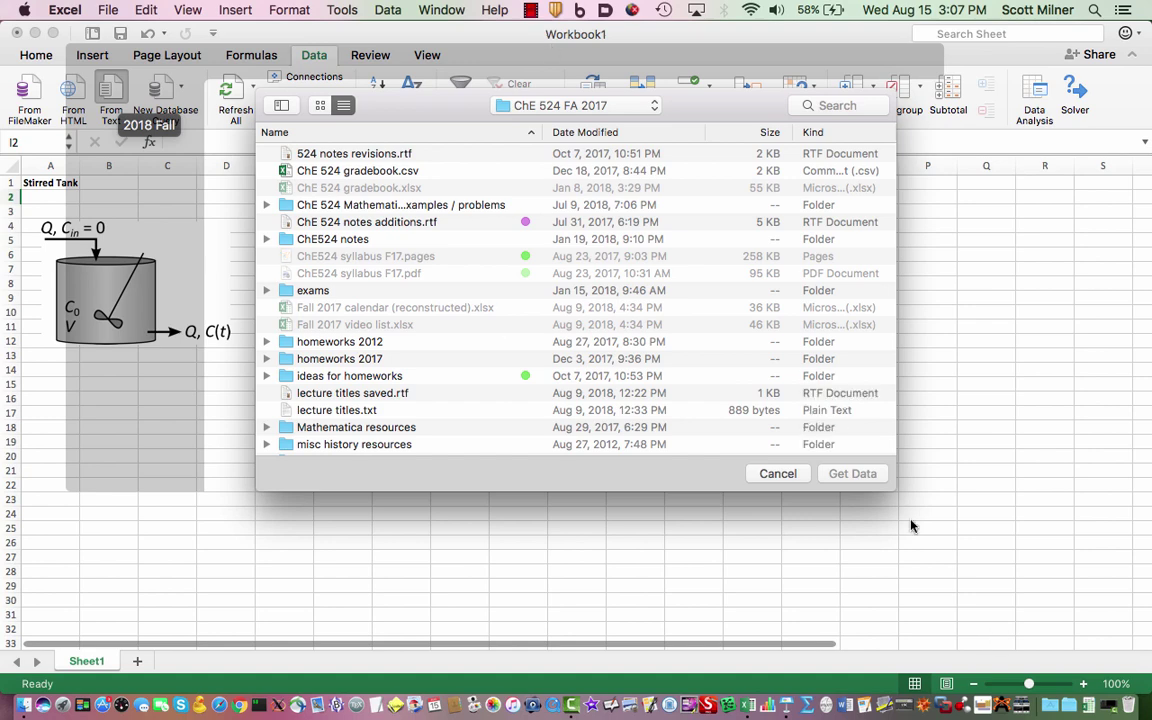
click(530, 10)
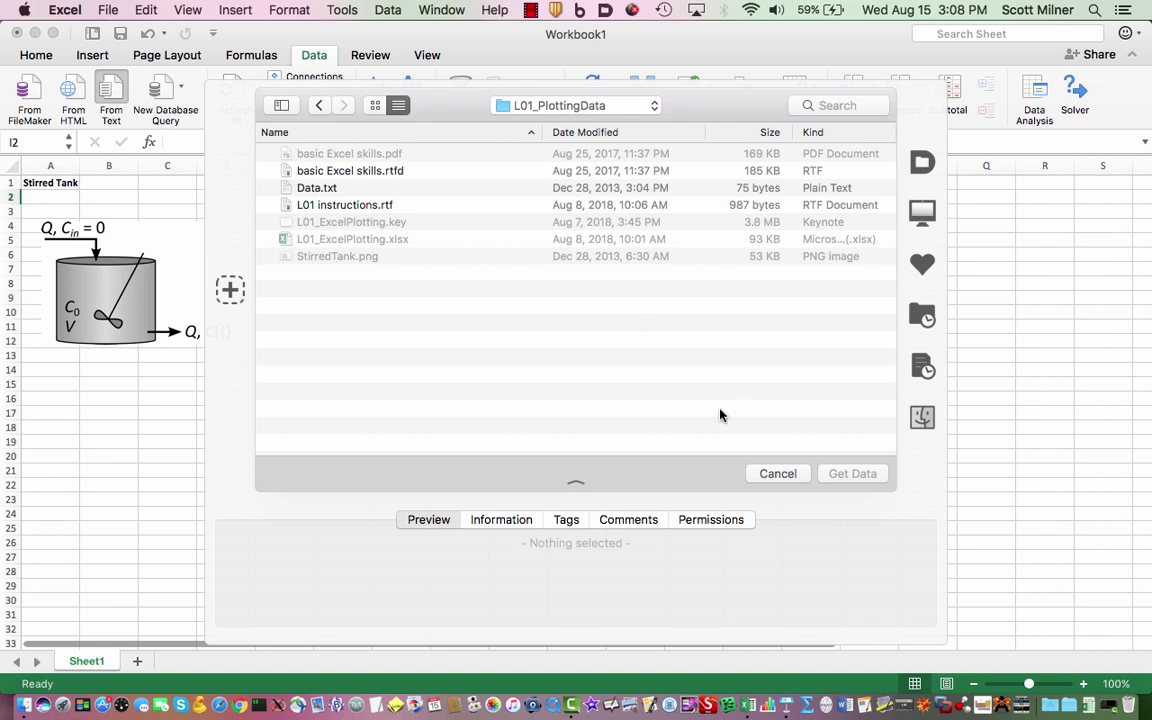
key(d)
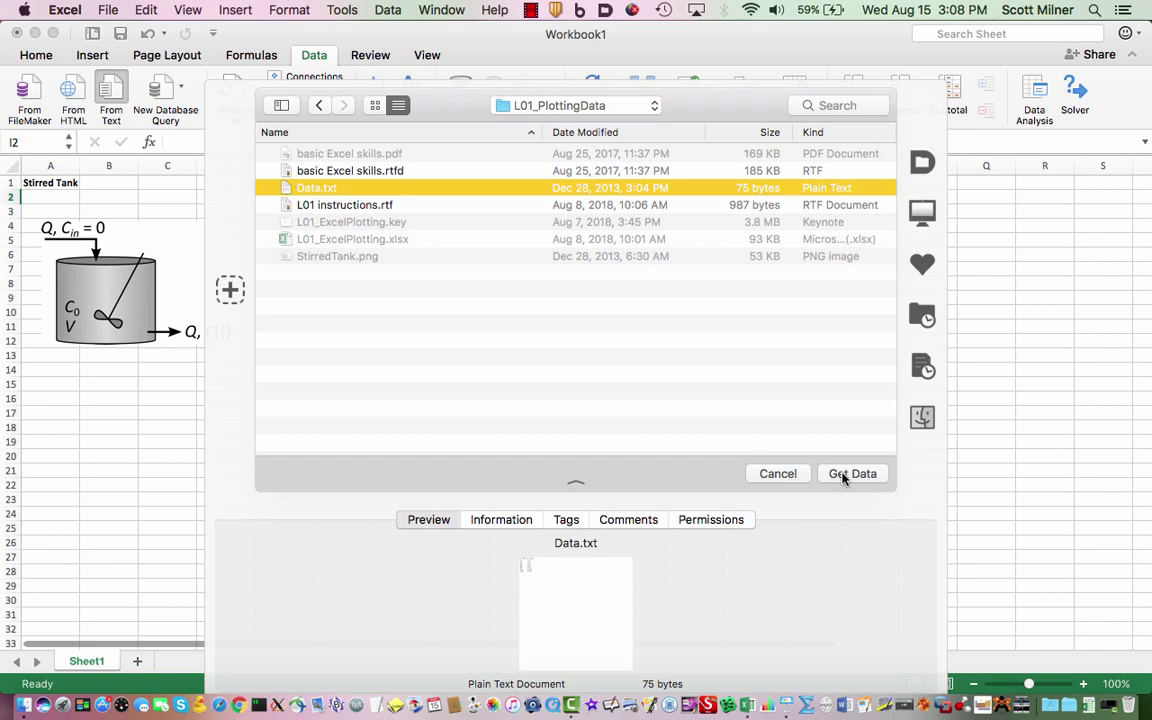
key(Return)
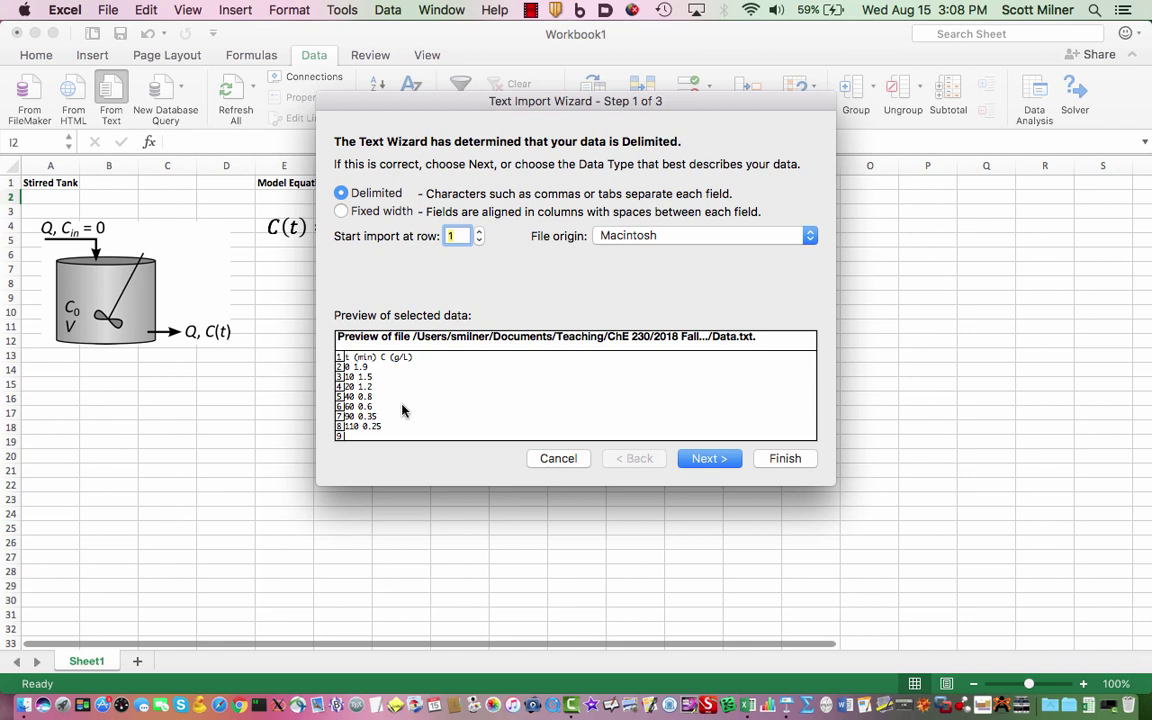
Complete the Text Import Wizard with Tab delimiters and General column format.
click(706, 462)
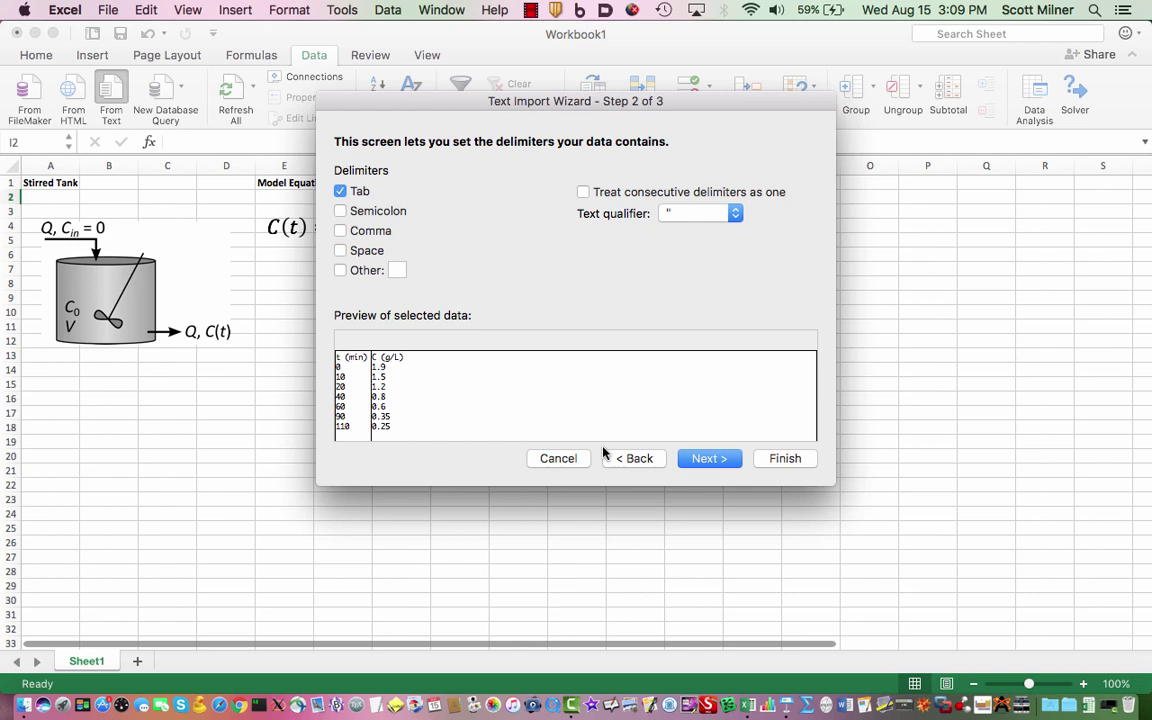
click(702, 460)
click(702, 460)
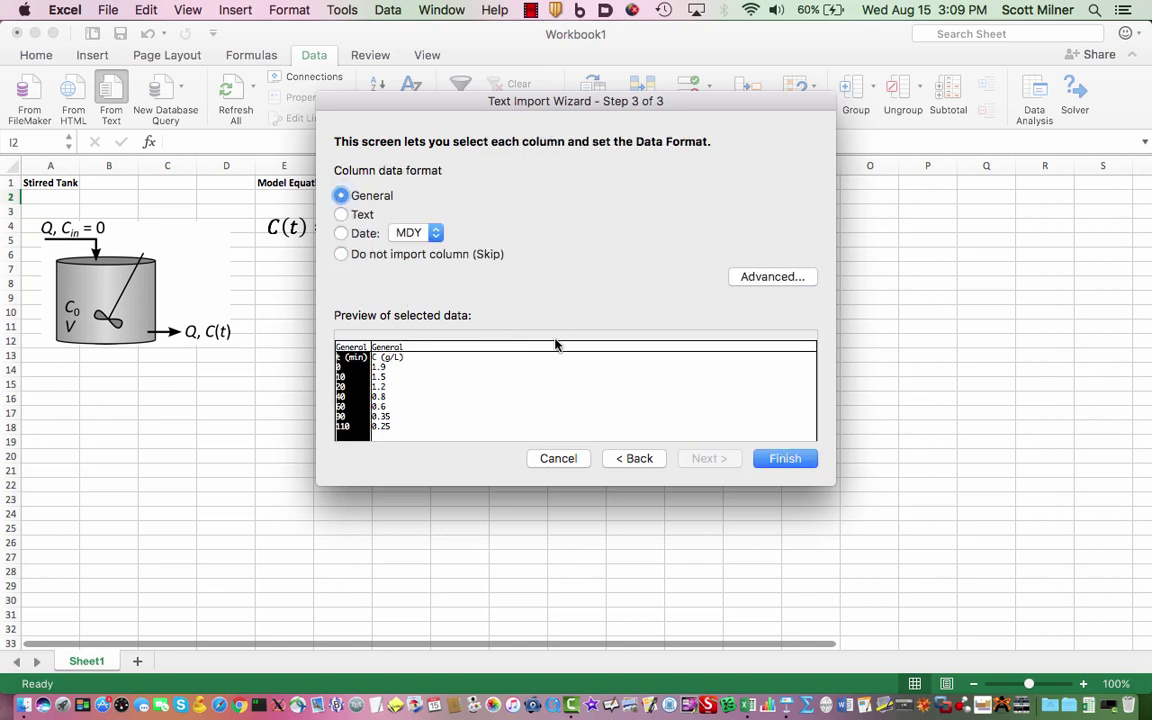
click(766, 461)
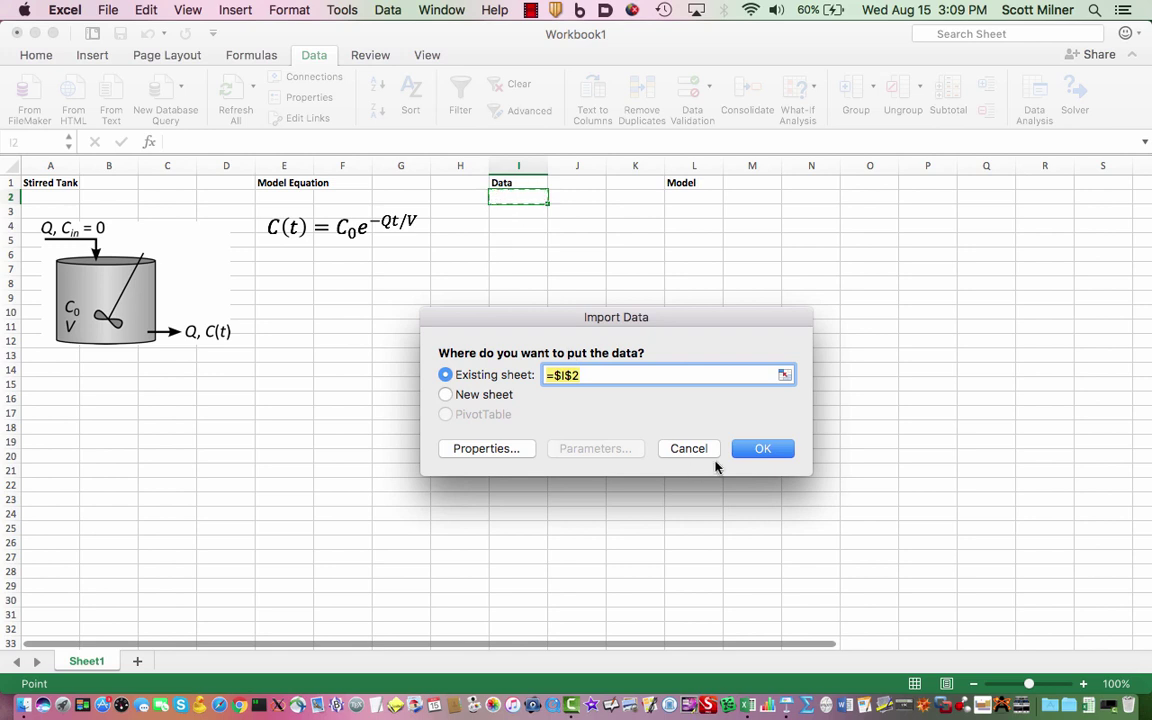
Place the imported Data.txt values at I2 and widen columns I and J to fit.
click(757, 452)
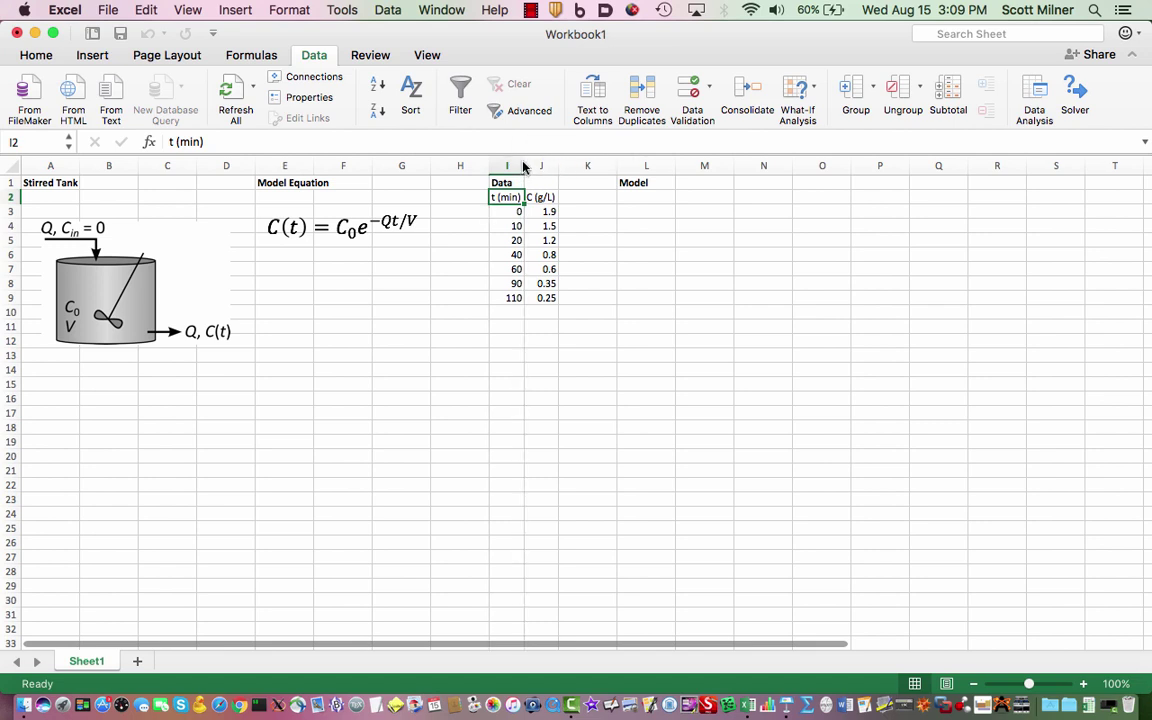
drag(524, 166, 582, 165)
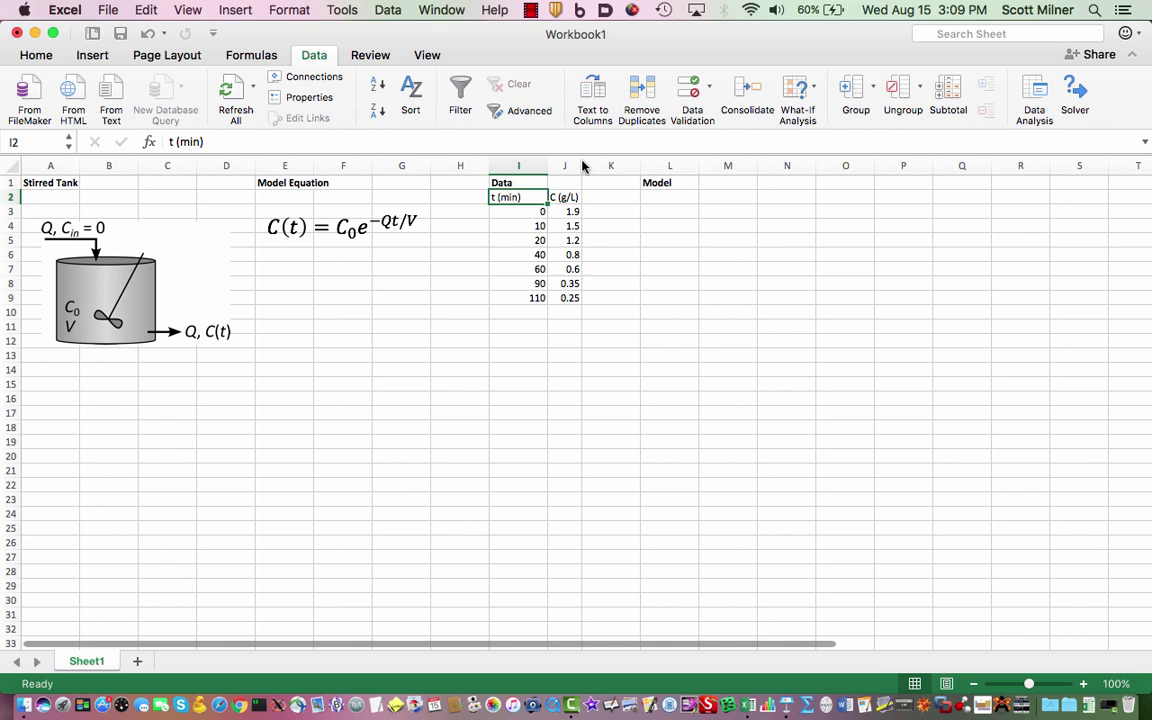
drag(582, 166, 588, 377)
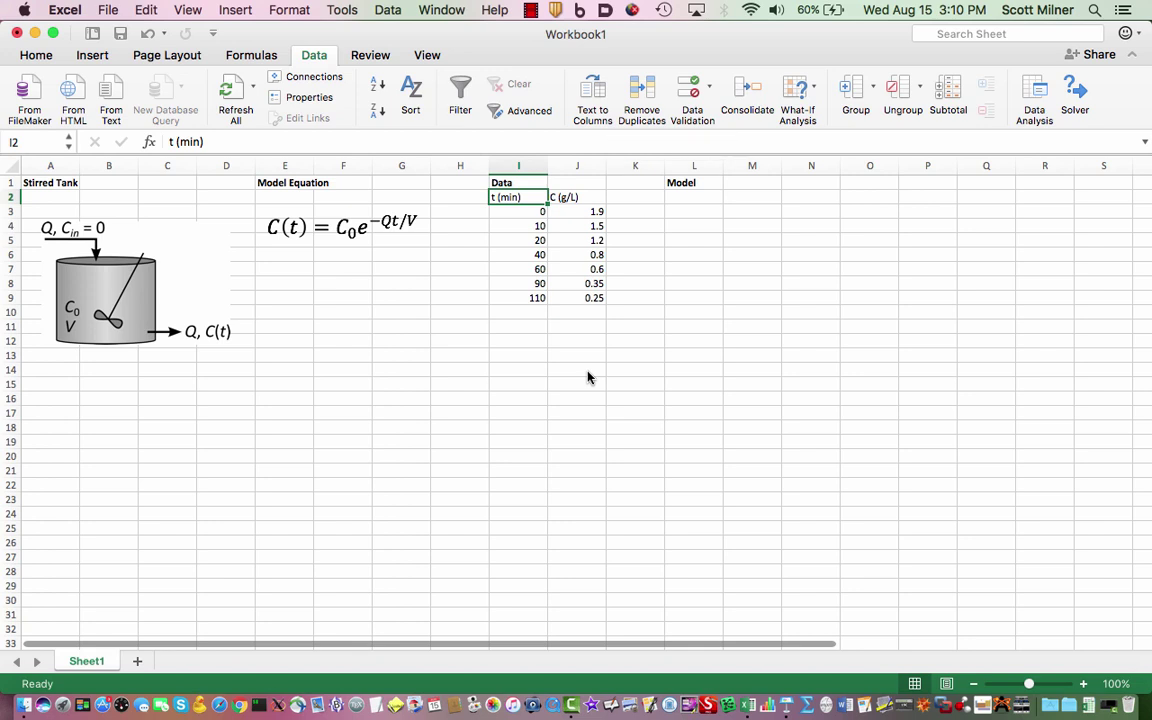
Enter the headings 't (min)' in L2 and 'C (g/L)' in M2.
click(695, 199)
text(t ()
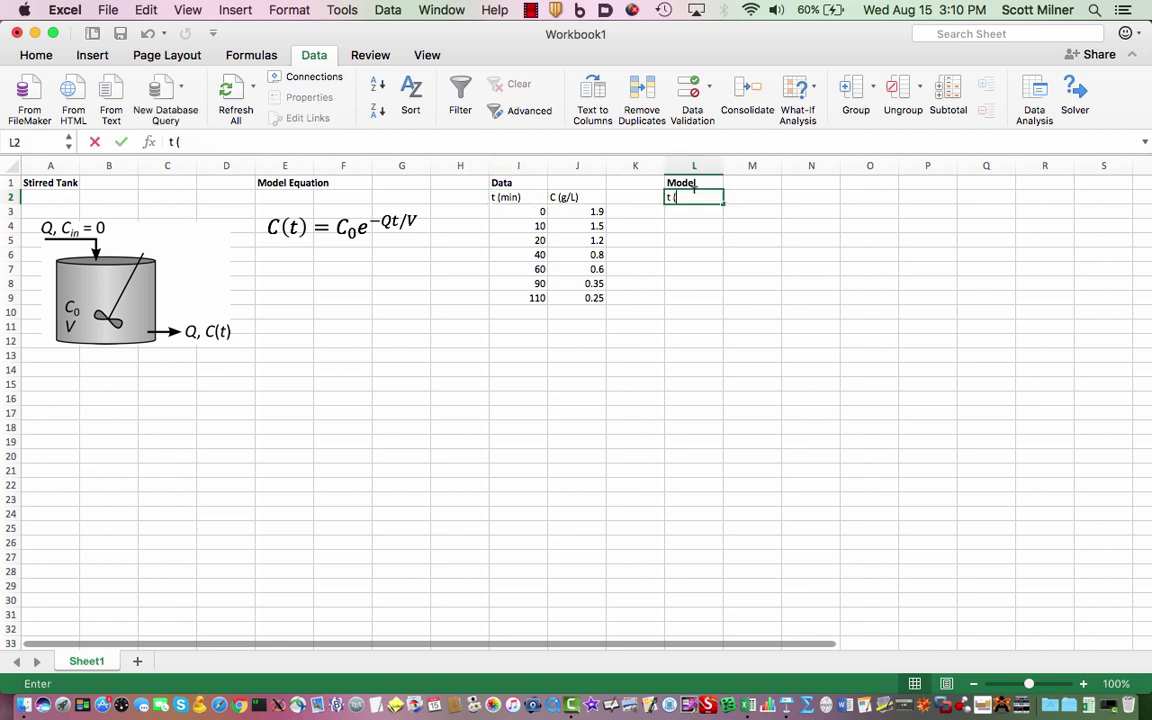
text(min))
key(Tab)
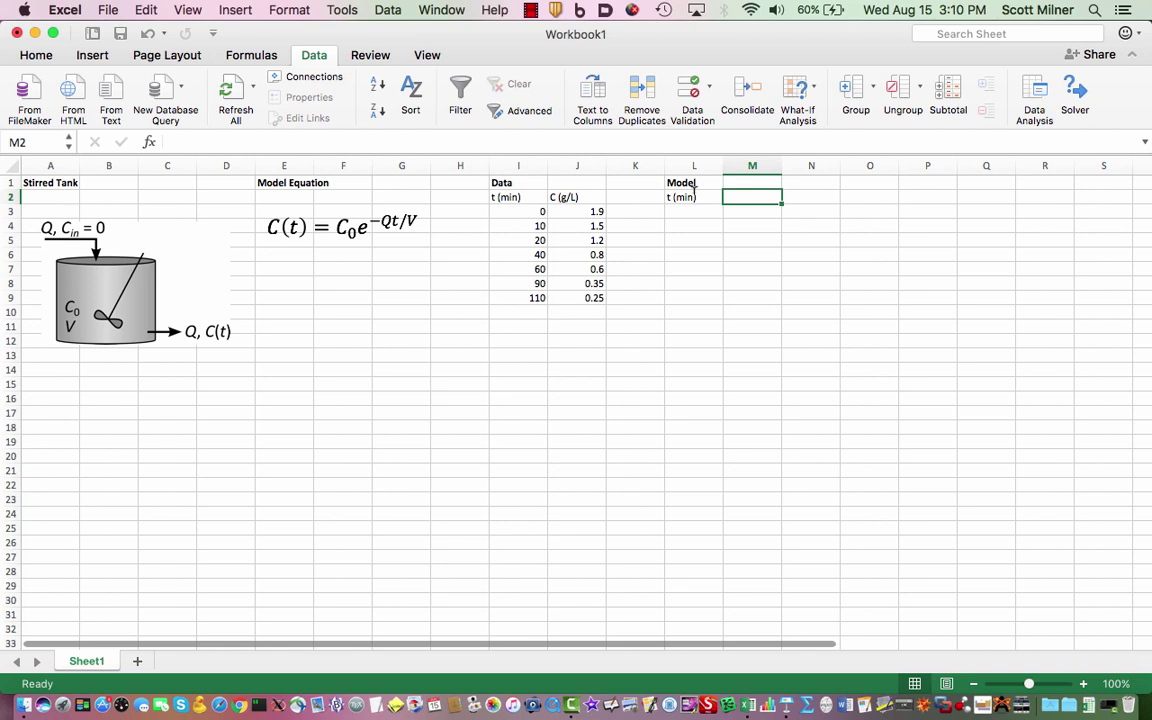
text(C (g/)
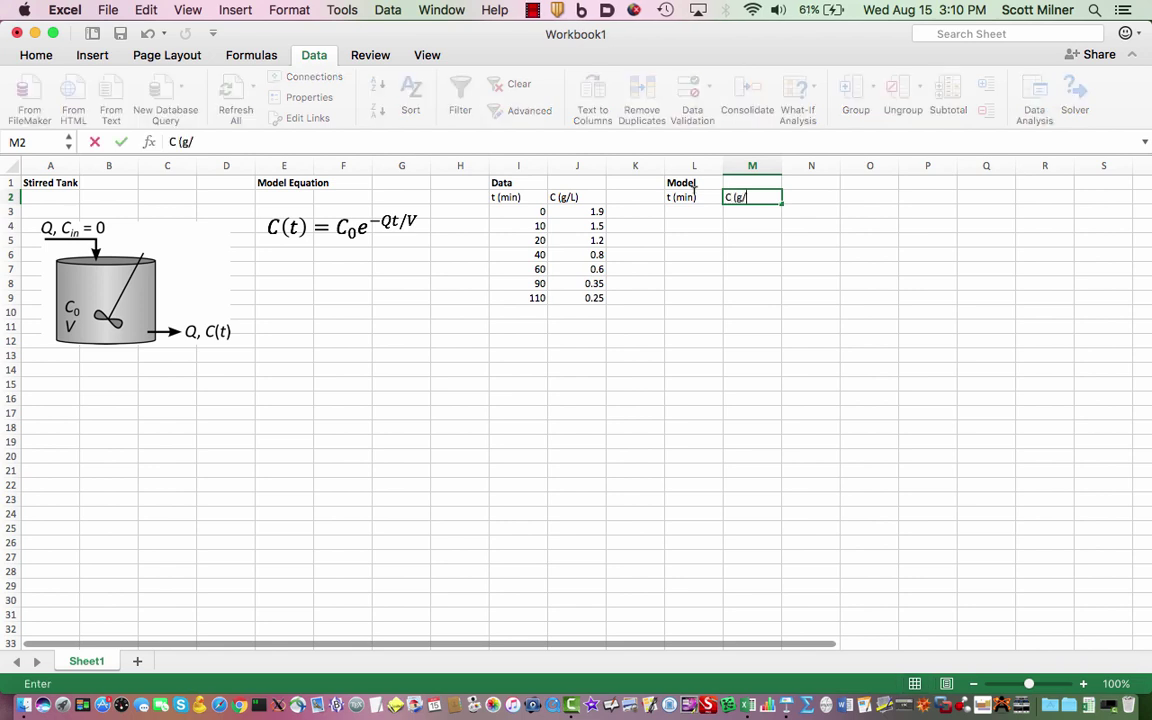
text(L))
key(Return)
key(Return)
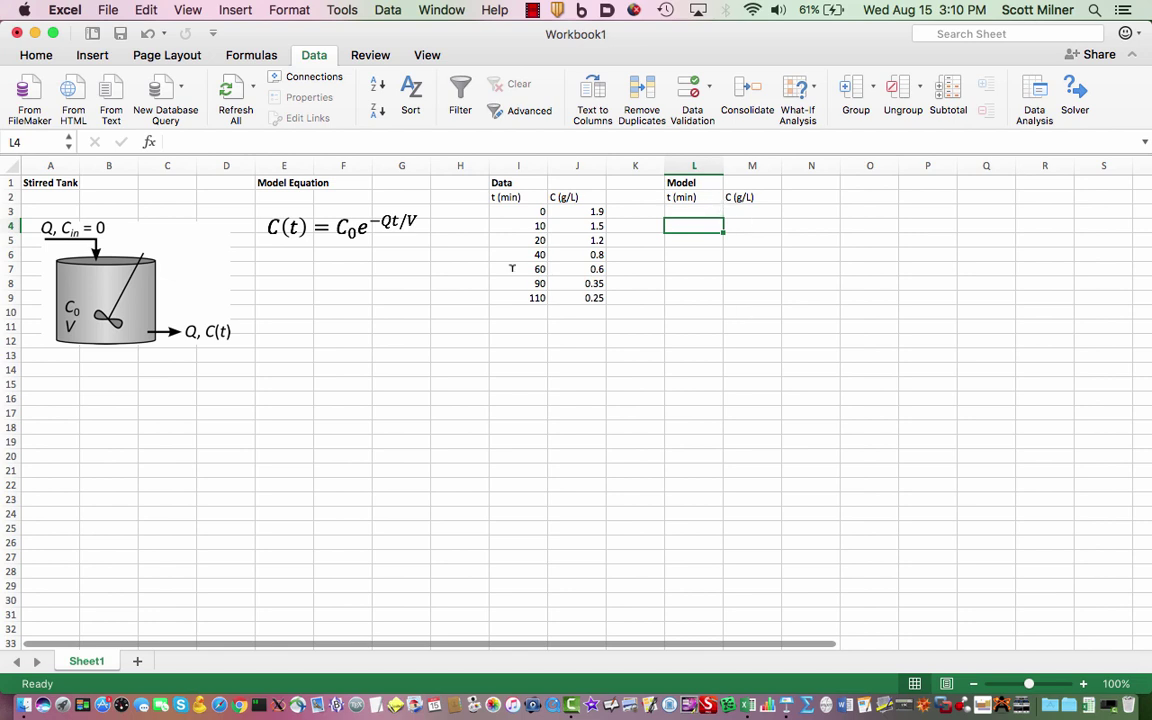
Enter the parameter labels Flow rate, Init conc and Tank vol in E6:E8.
click(278, 251)
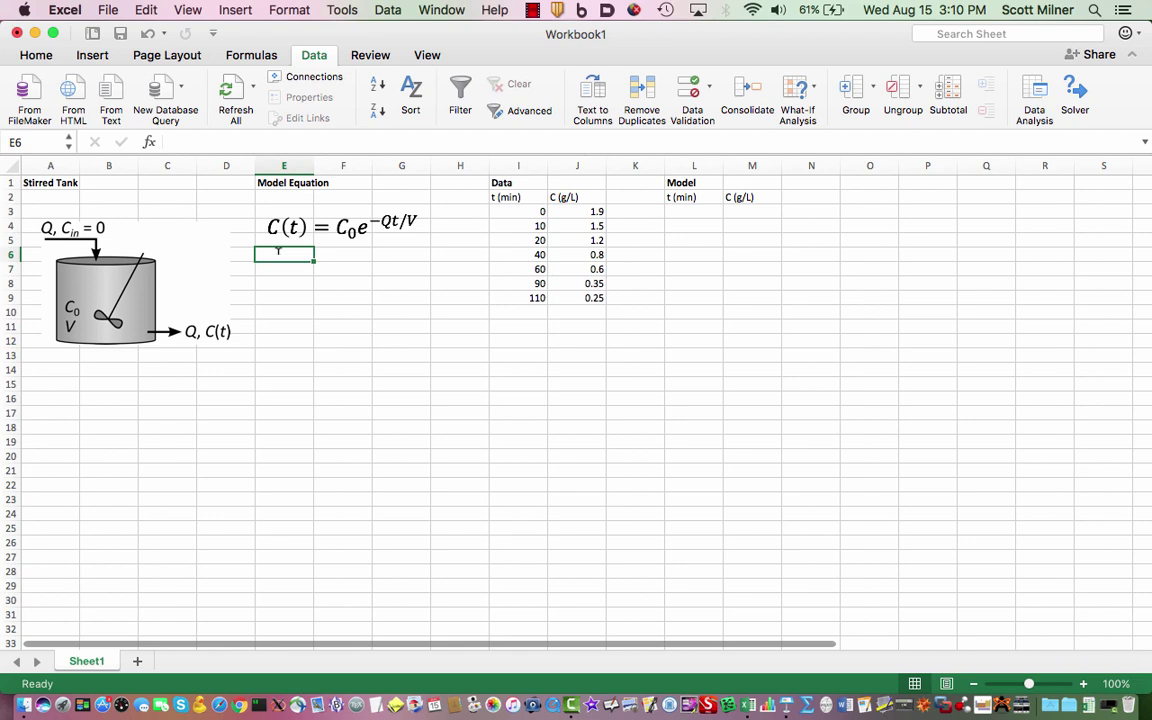
text(Flow rate)
key(Return)
text(Init)
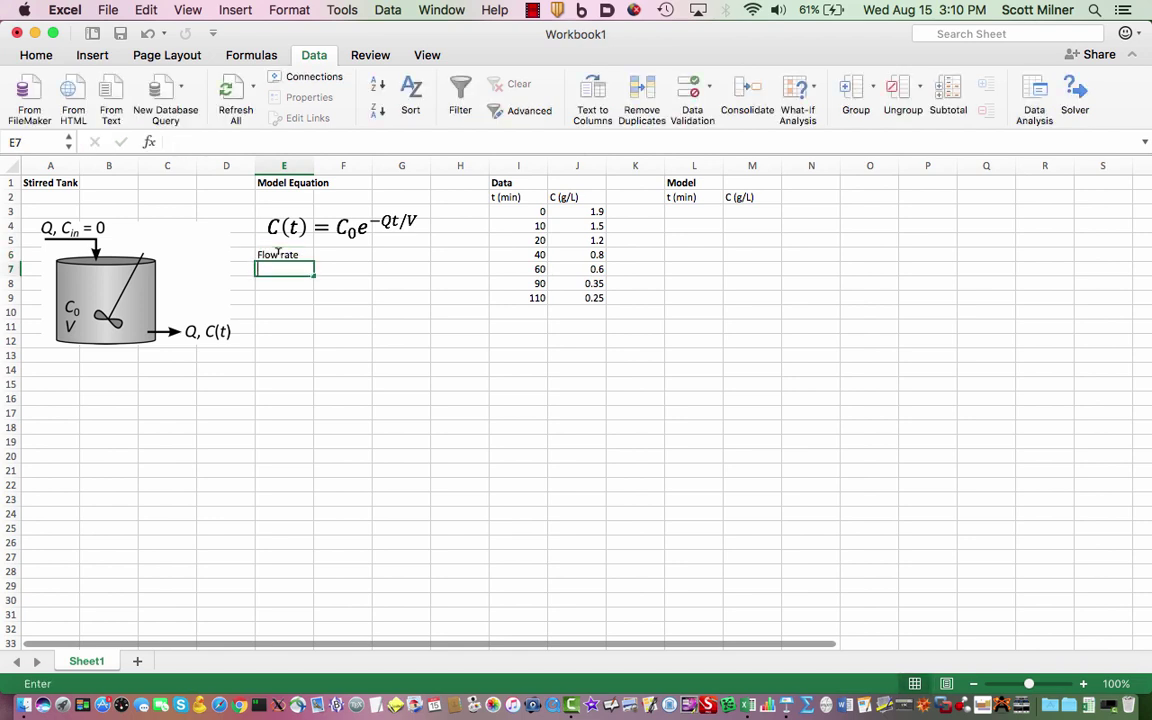
text( concn)
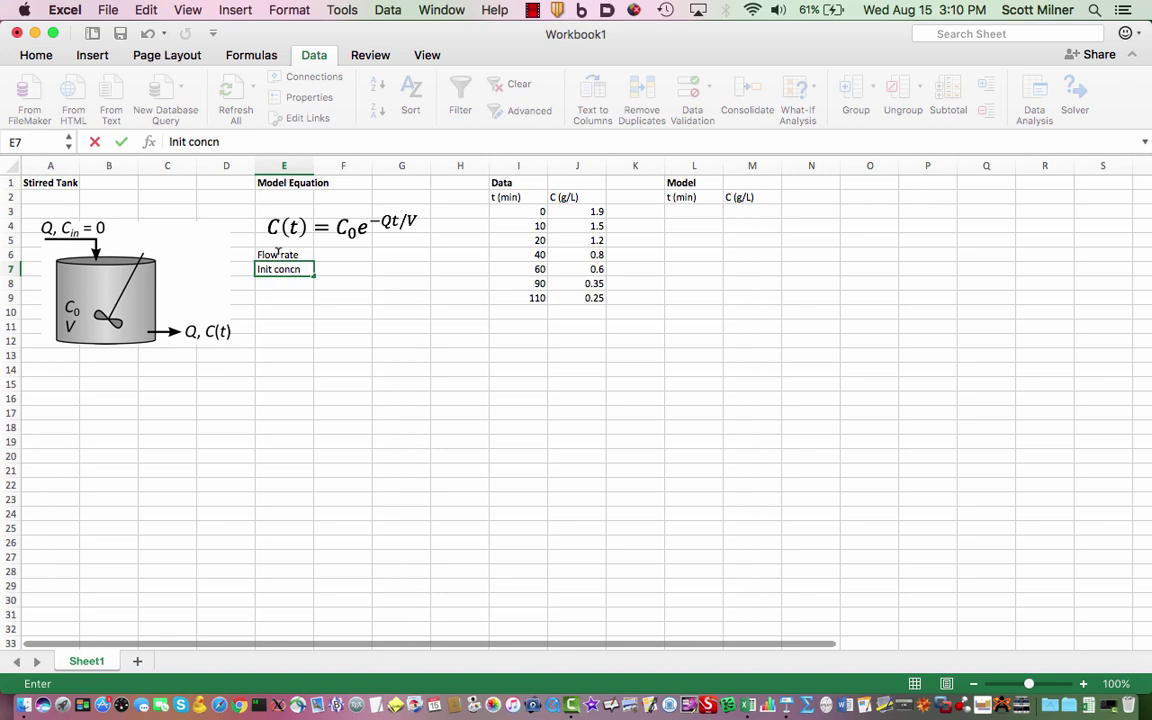
key(Return)
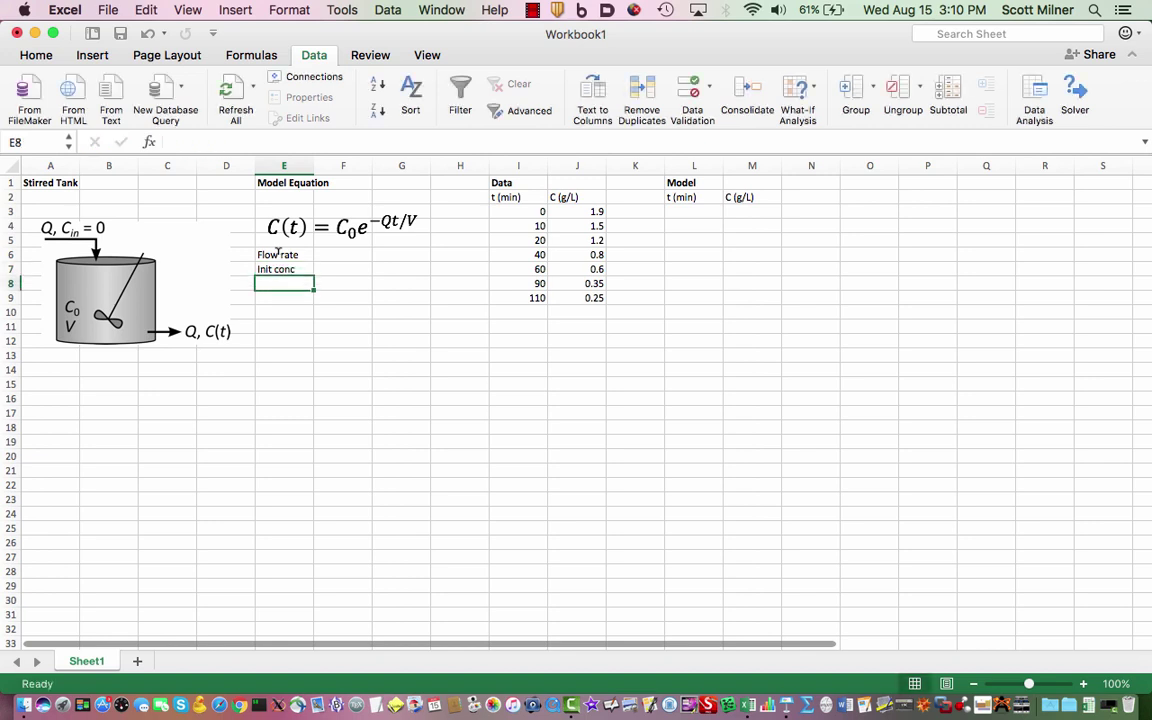
text(Tank vol)
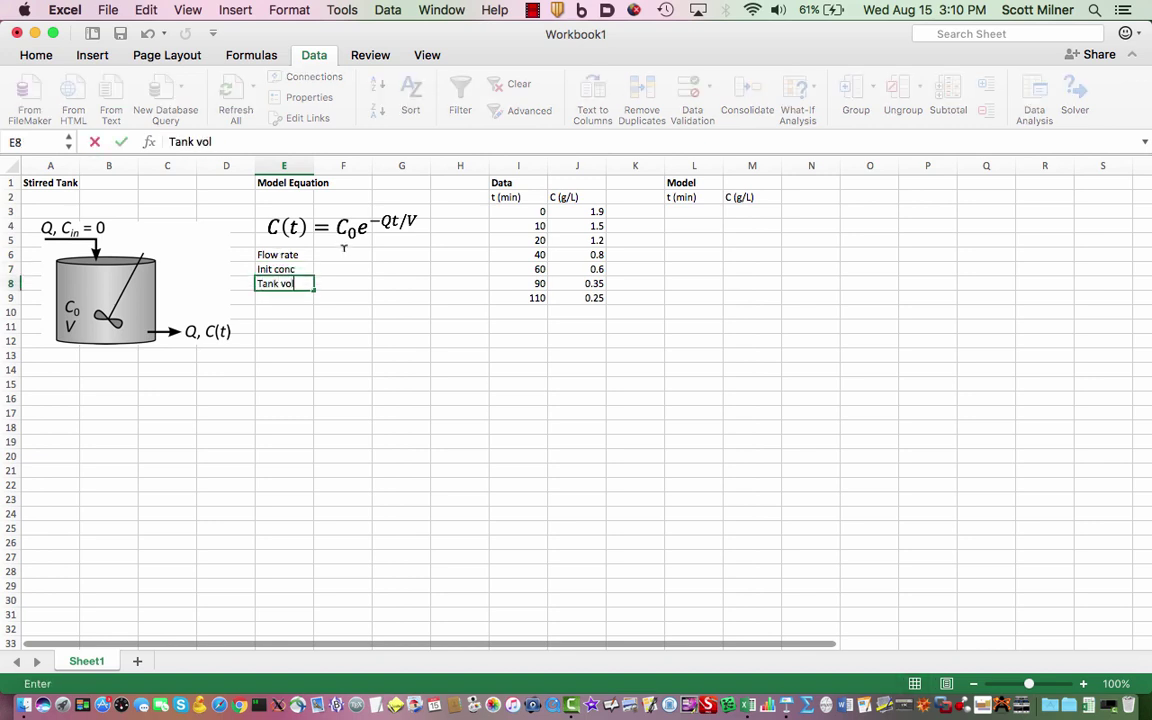
Enter the symbols with units Q (L/min), C0 (g/L) and V (L) in F6:F8.
click(343, 252)
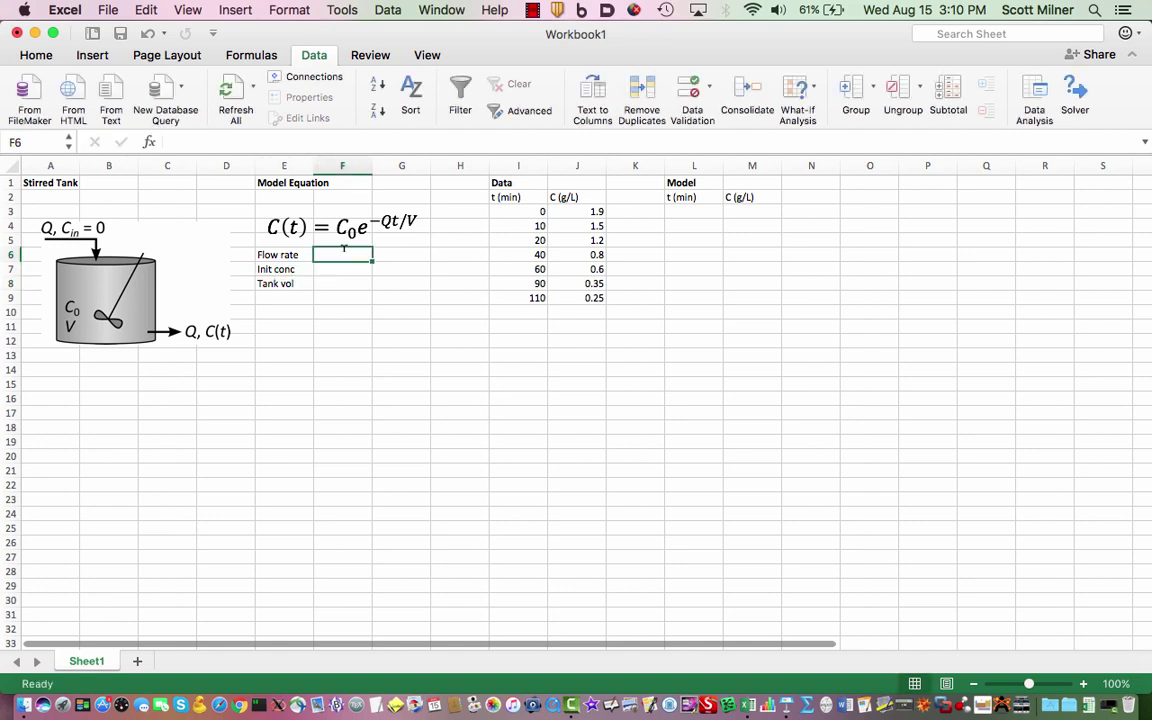
text(Q ()
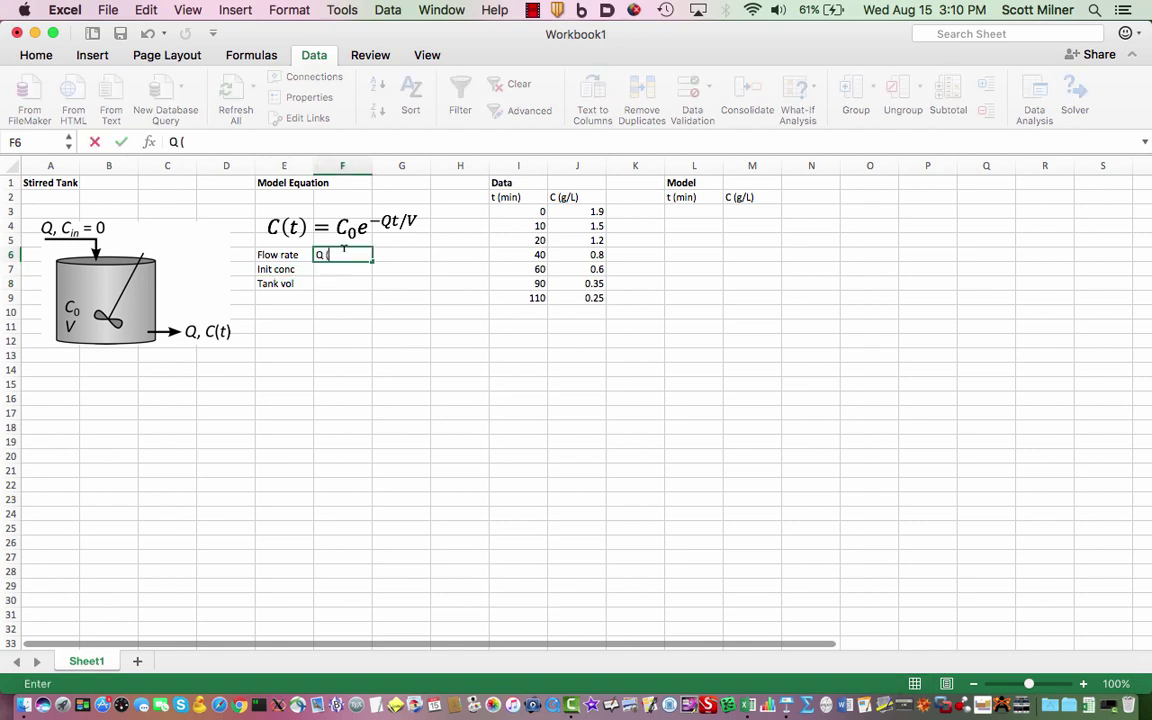
text(L/min))
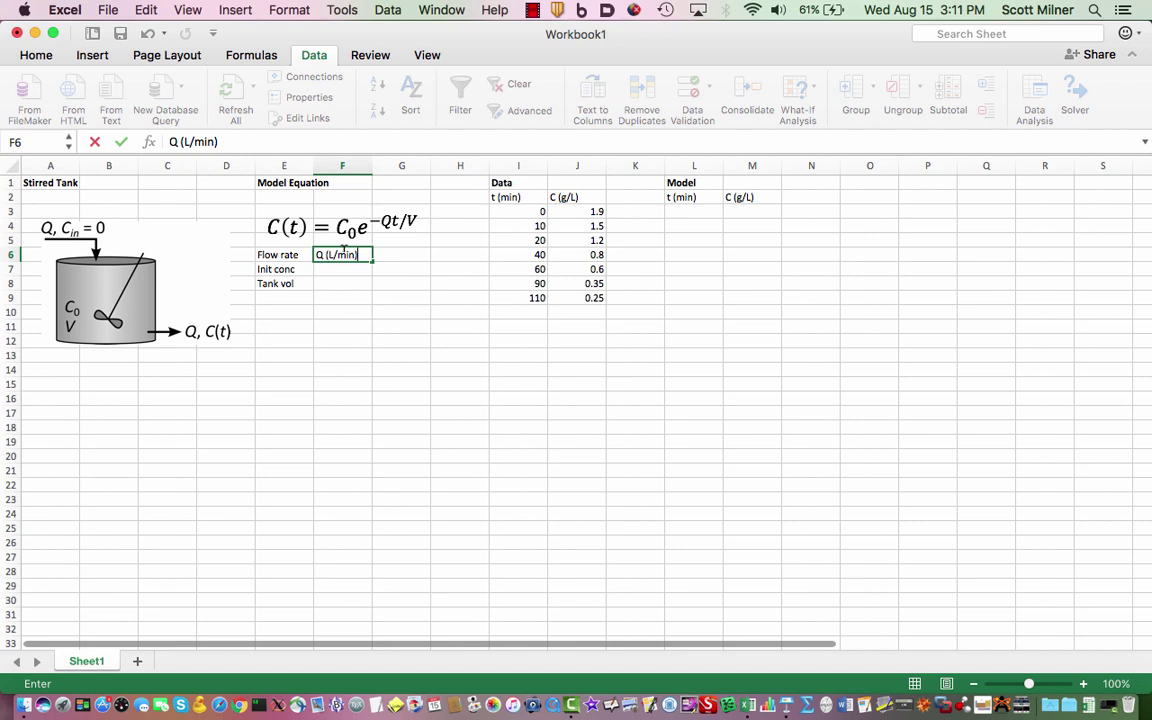
key(Return)
text(C0)
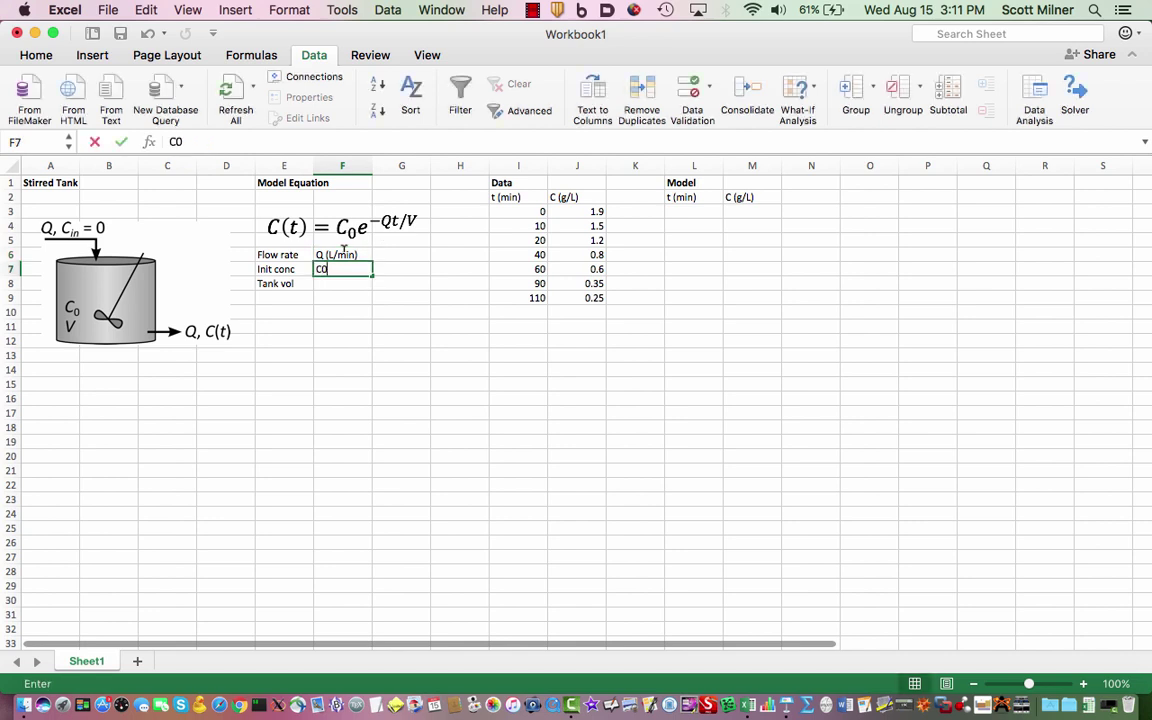
text( (g/)
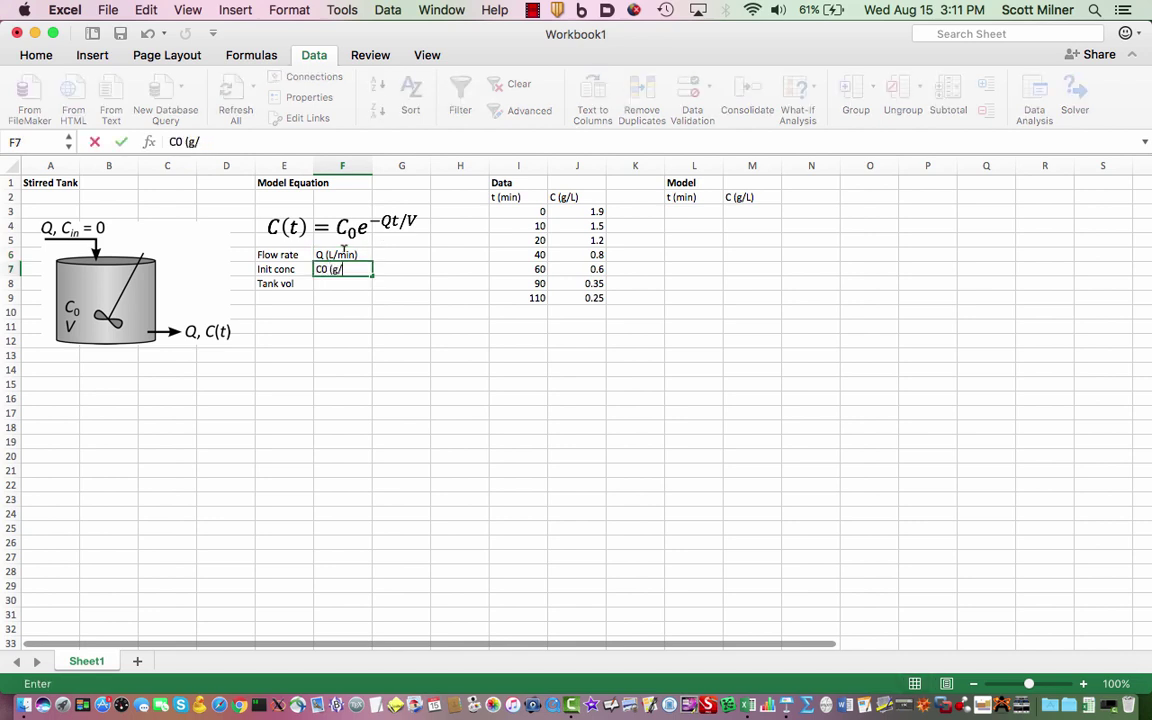
text(L))
key(Return)
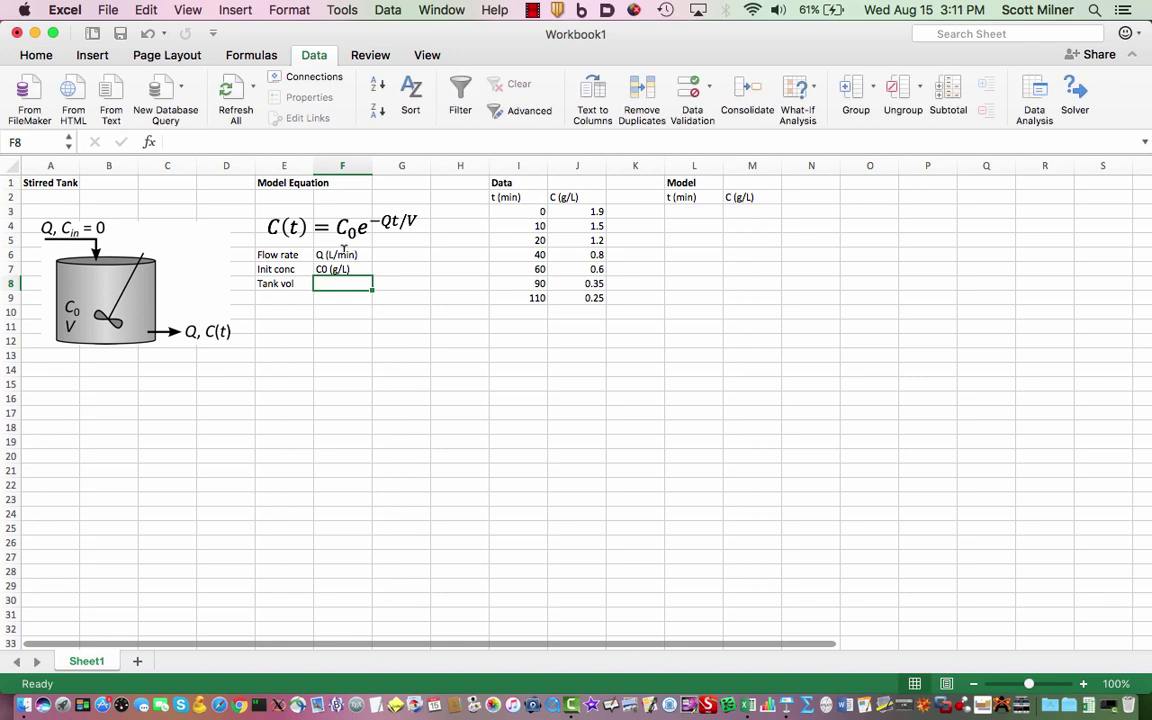
text(V (L))
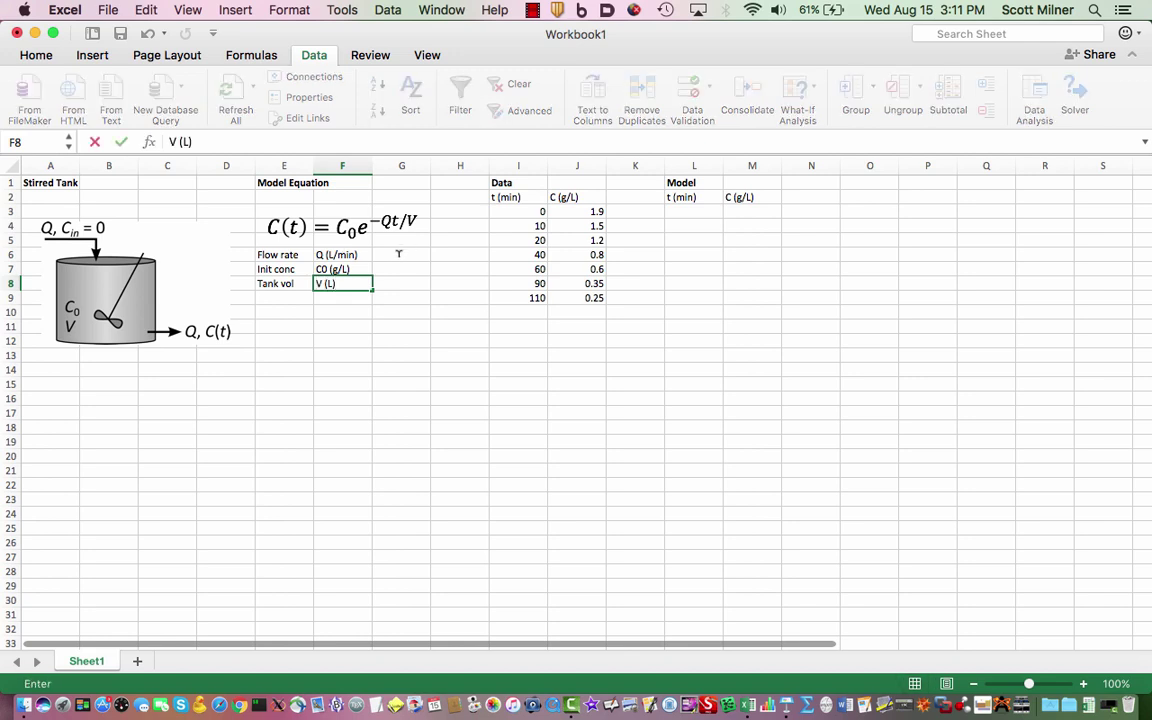
Enter the parameter values 0.06, 2 and 3 in G6:G8.
click(399, 254)
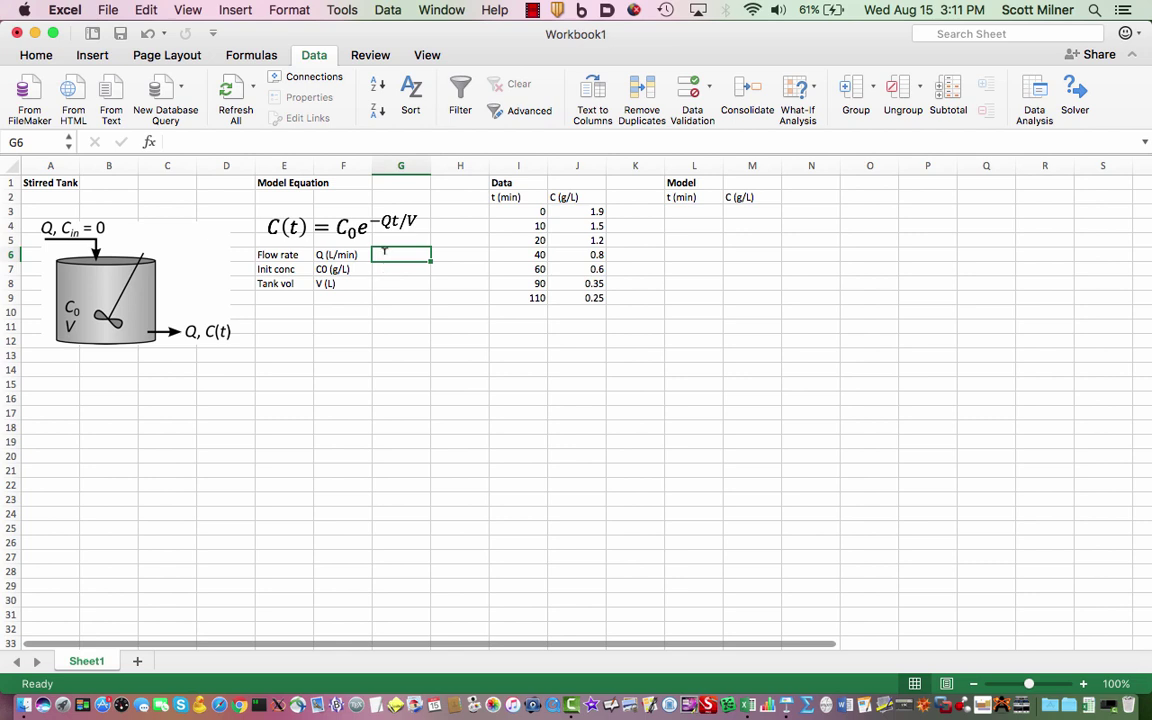
text(0.06)
key(Return)
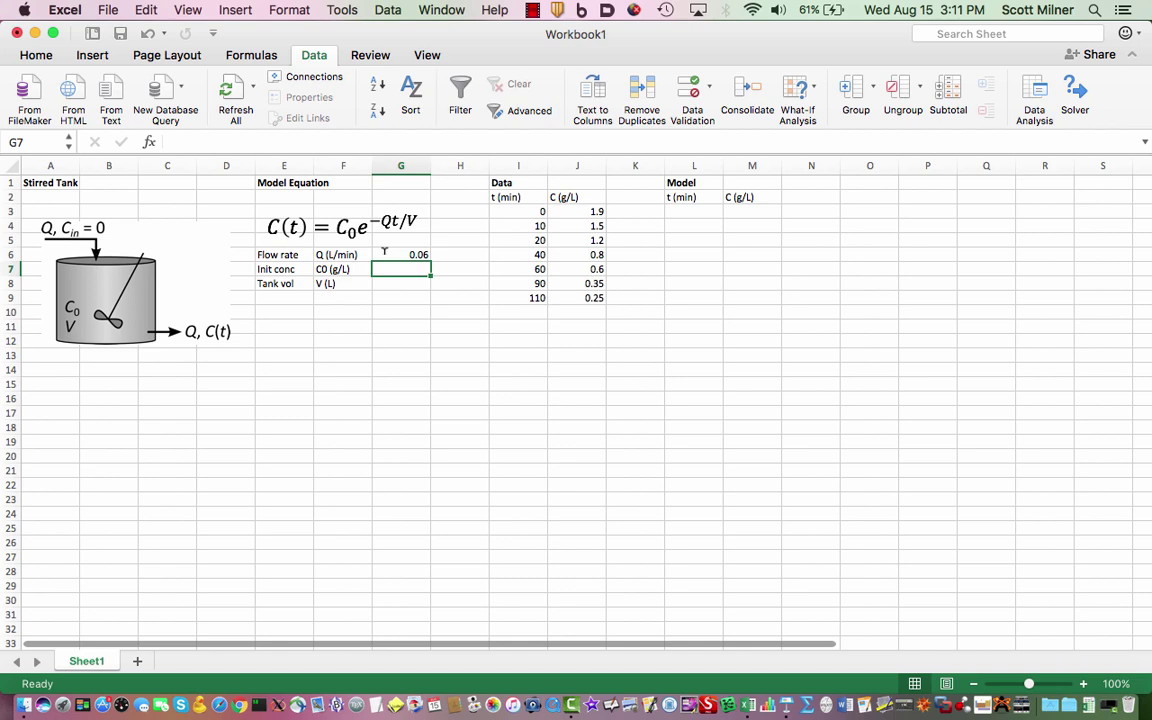
text(2)
key(Return)
text(3)
key(Return)
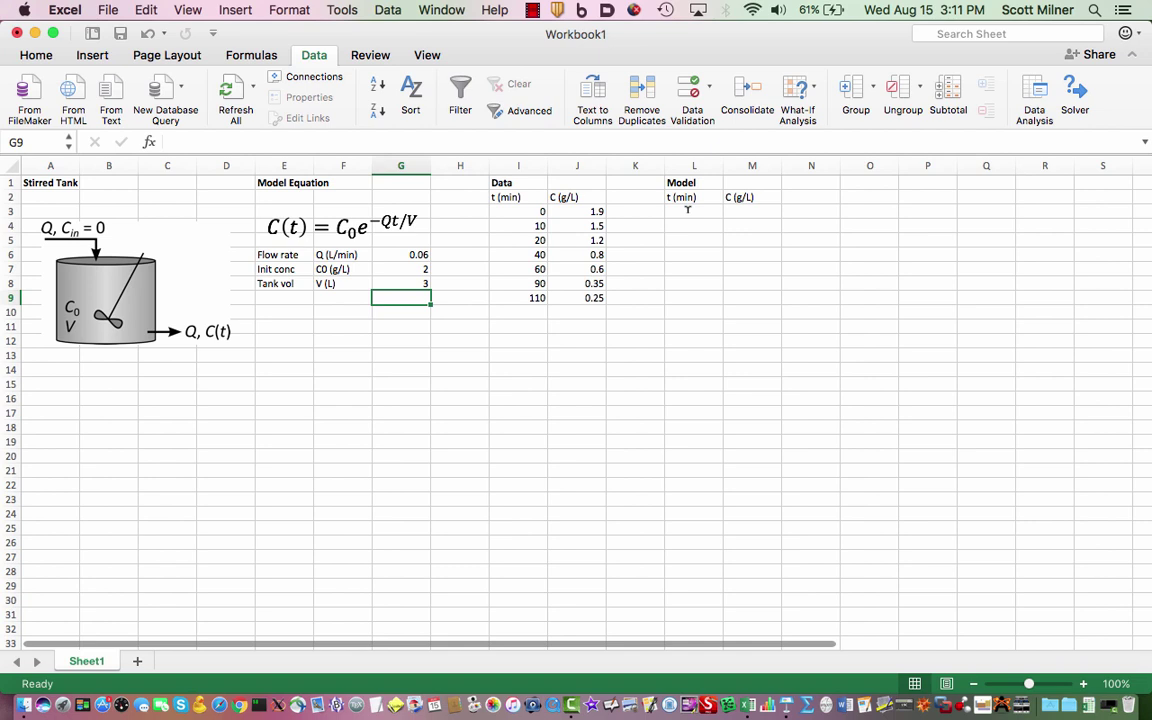
Enter 0 and 10 in L3:L4 and fill the time series down to 120 in L15.
click(687, 210)
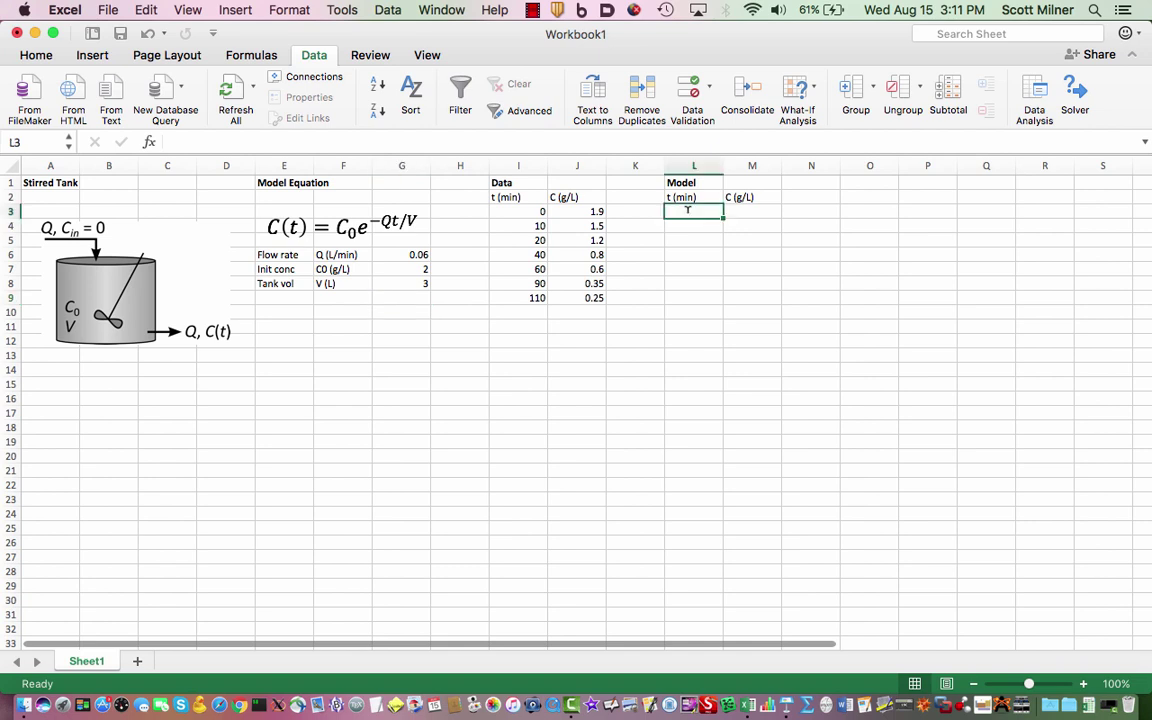
text(0)
key(Return)
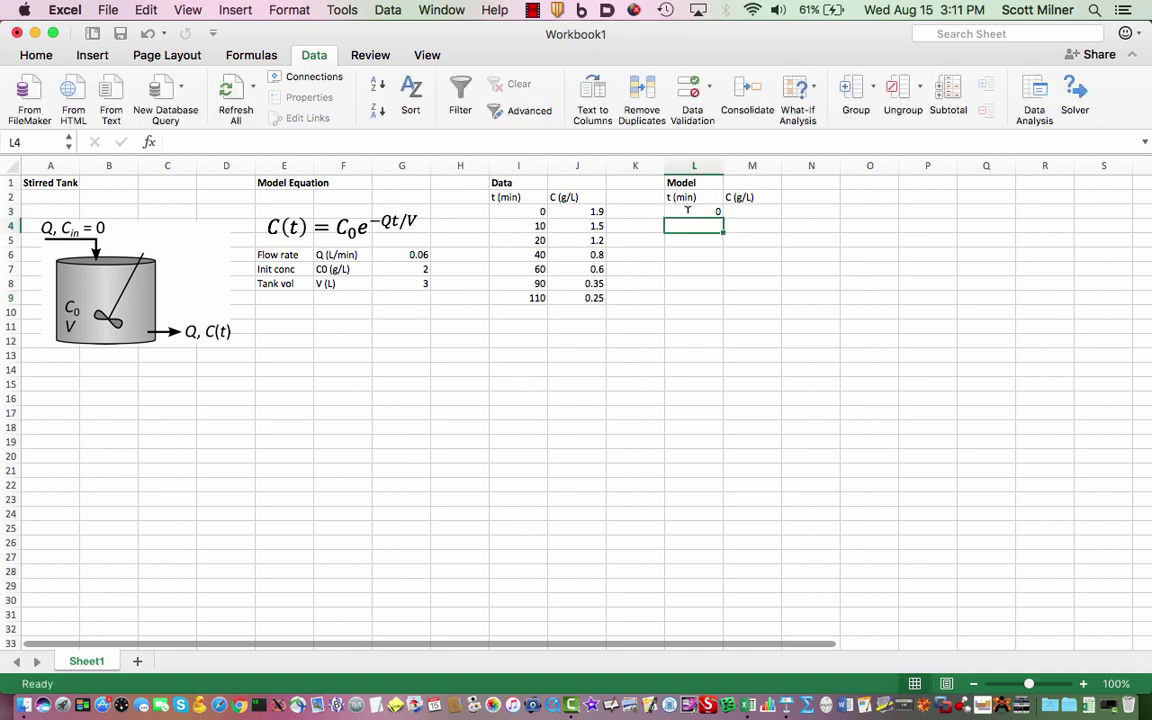
text(10)
key(Return)
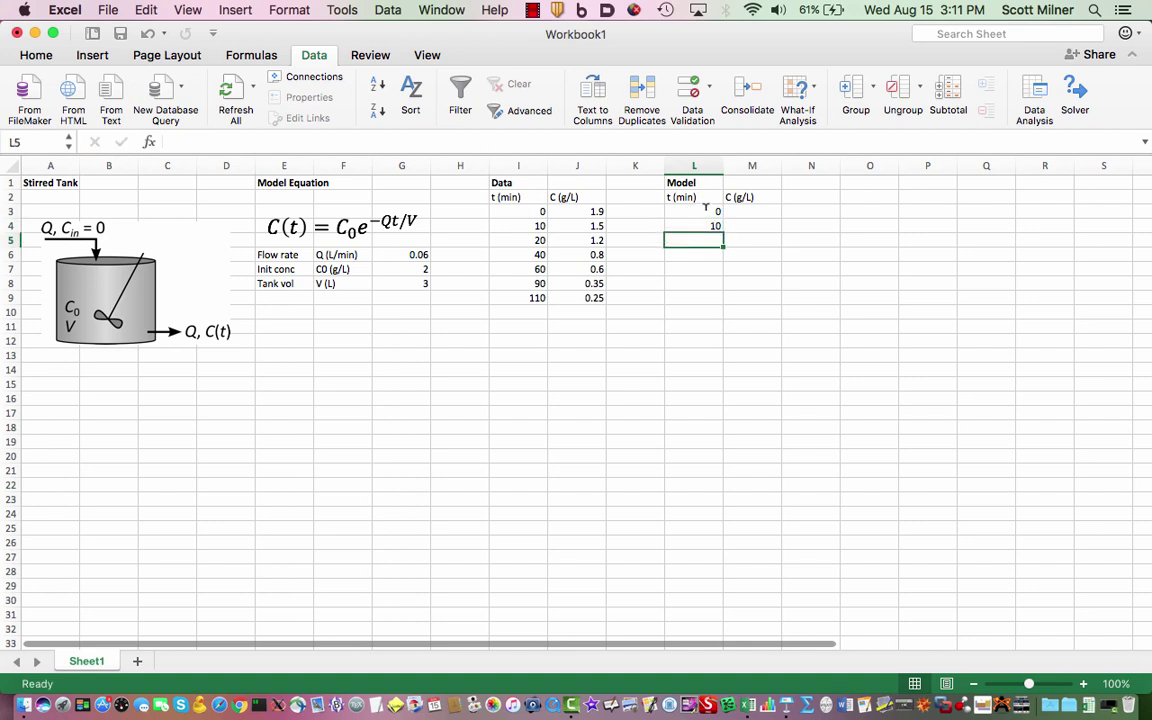
drag(705, 211, 716, 226)
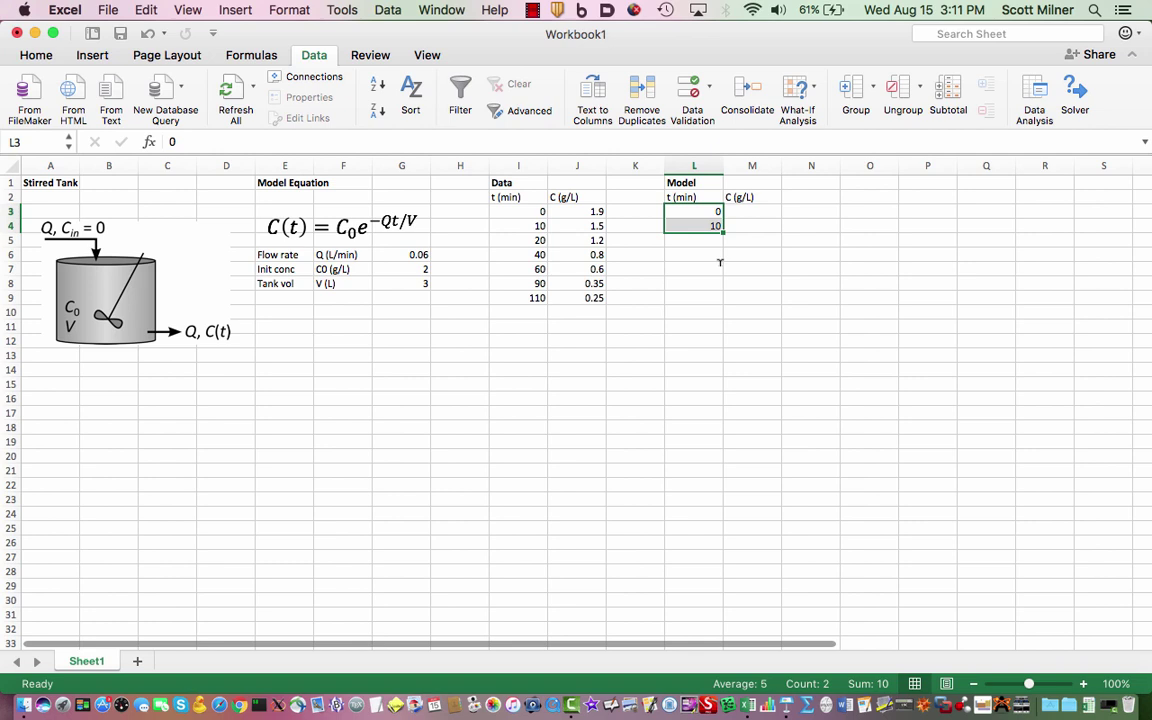
drag(719, 266, 722, 385)
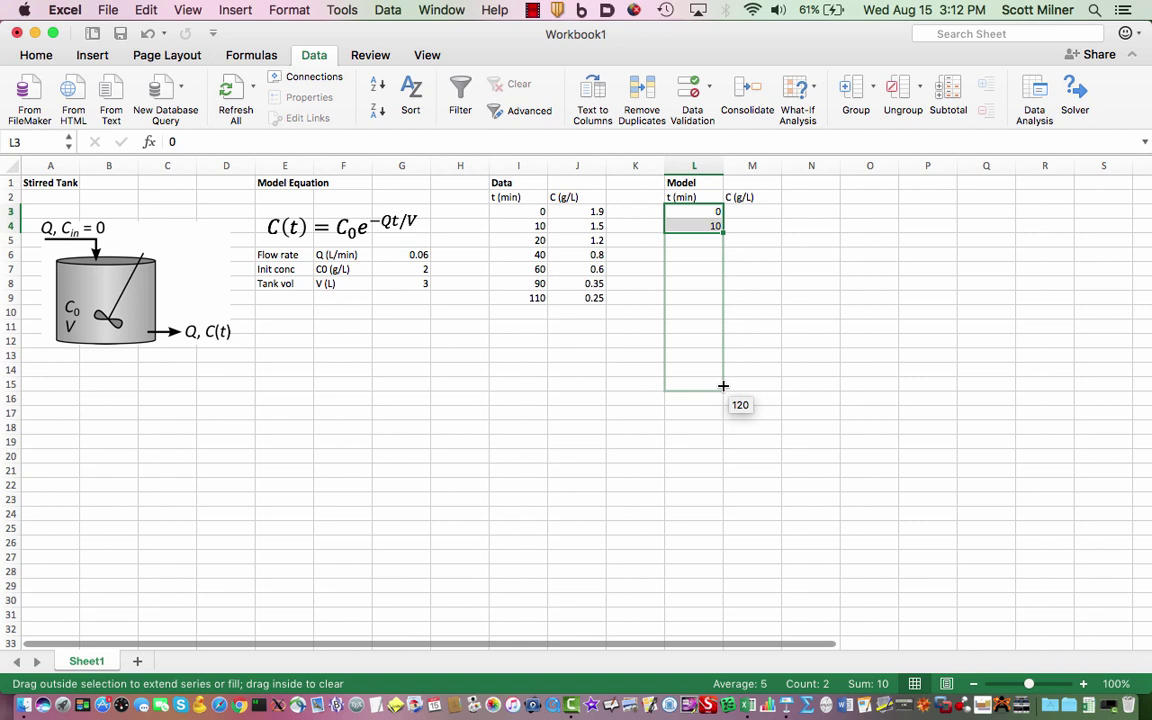
drag(723, 385, 723, 386)
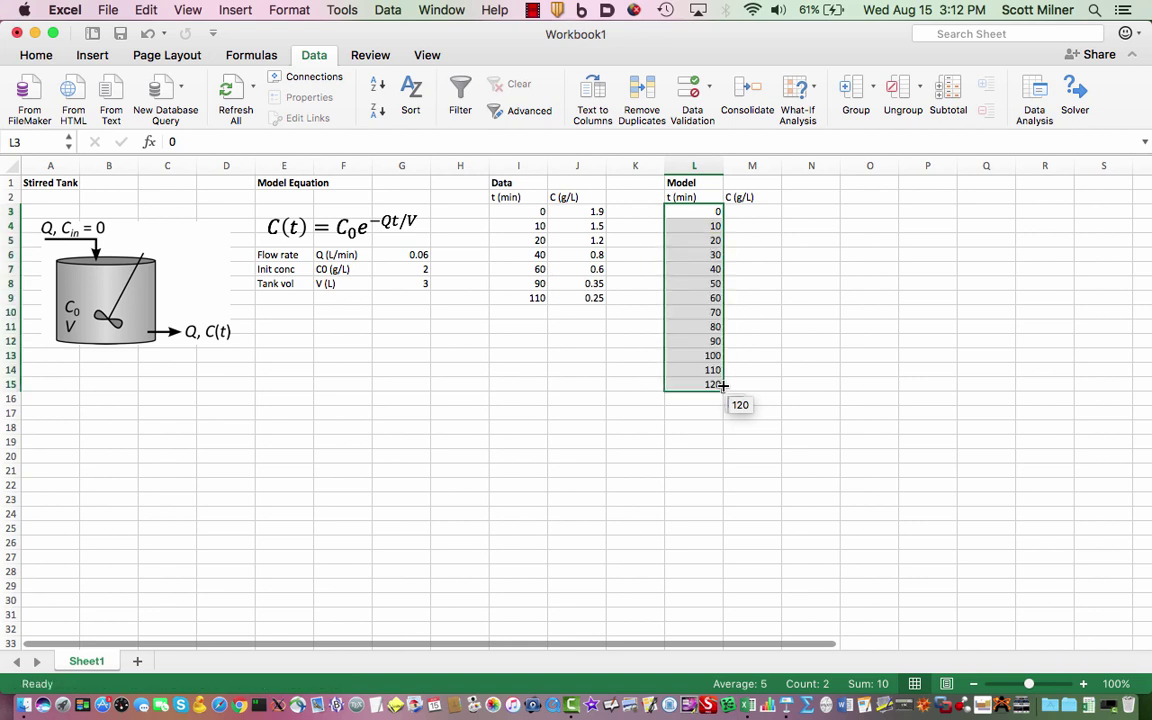
click(740, 211)
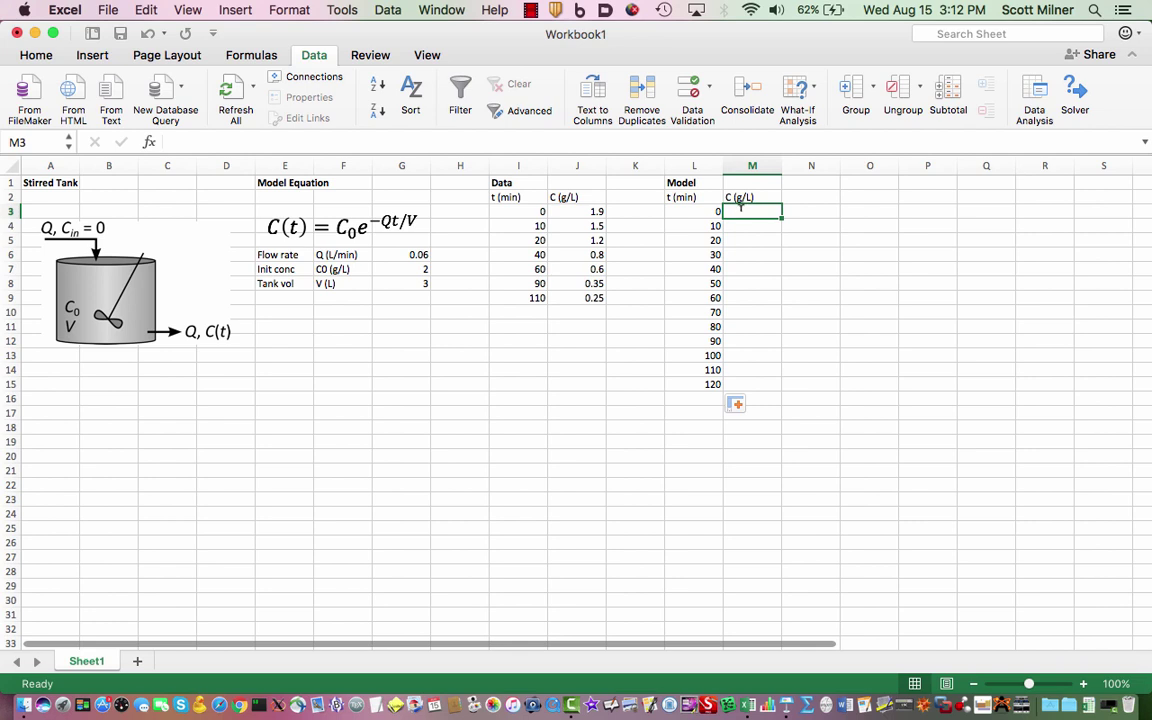
Enter =G7*EXP(-G6*L3/G8) in M3, giving 2 at t = 0, and copy it.
text(=)
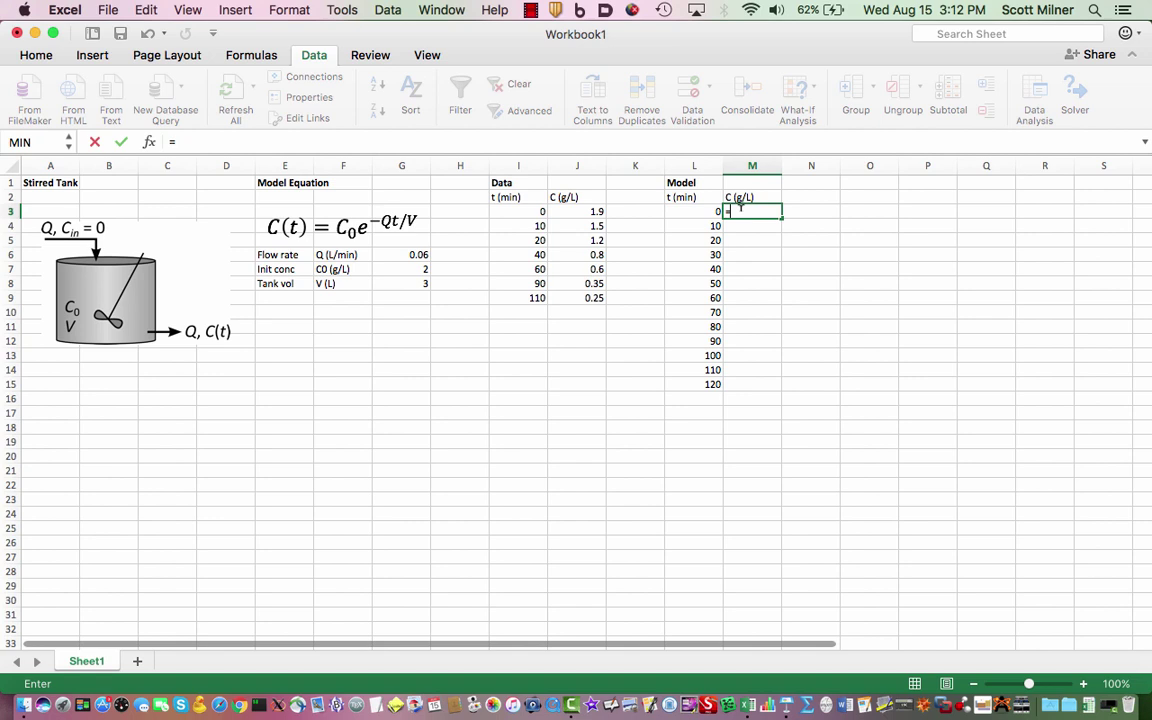
click(421, 264)
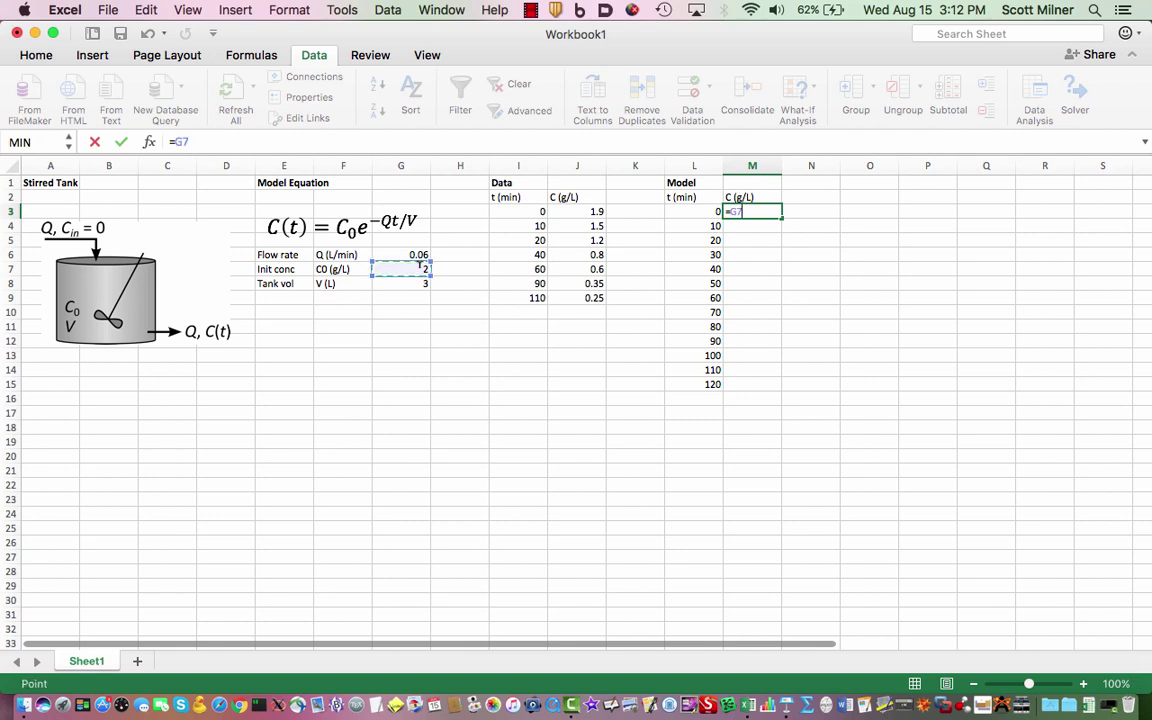
text(*exp()
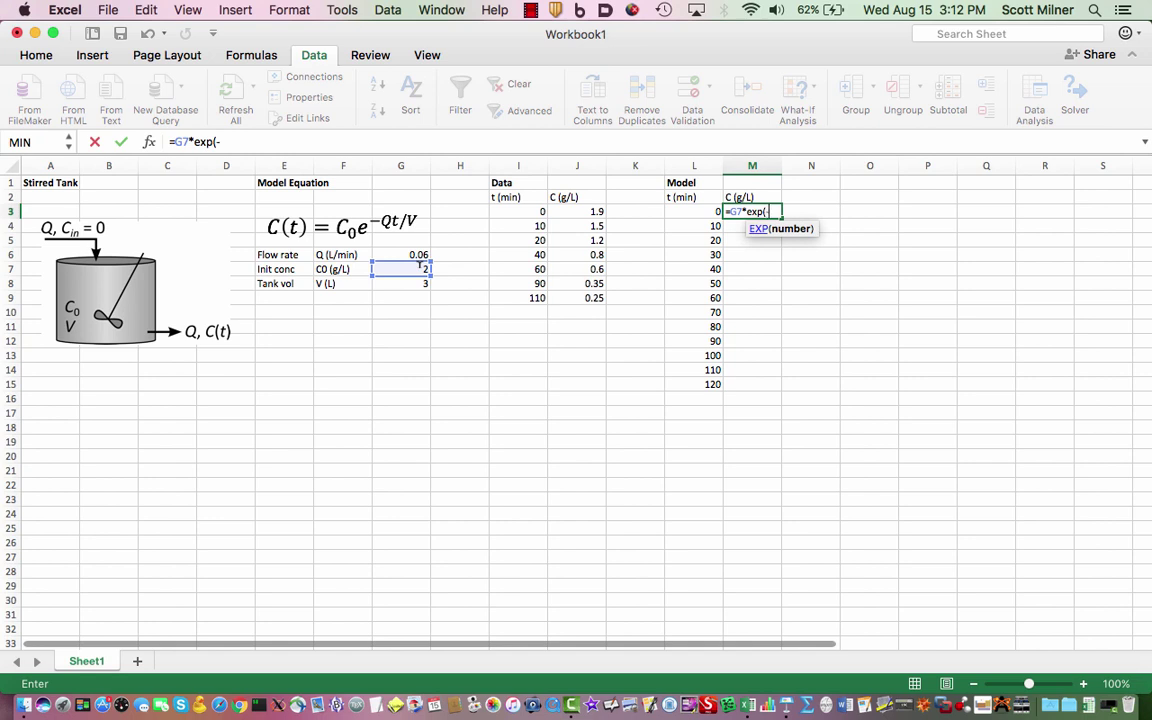
text(-)
click(411, 251)
text(*)
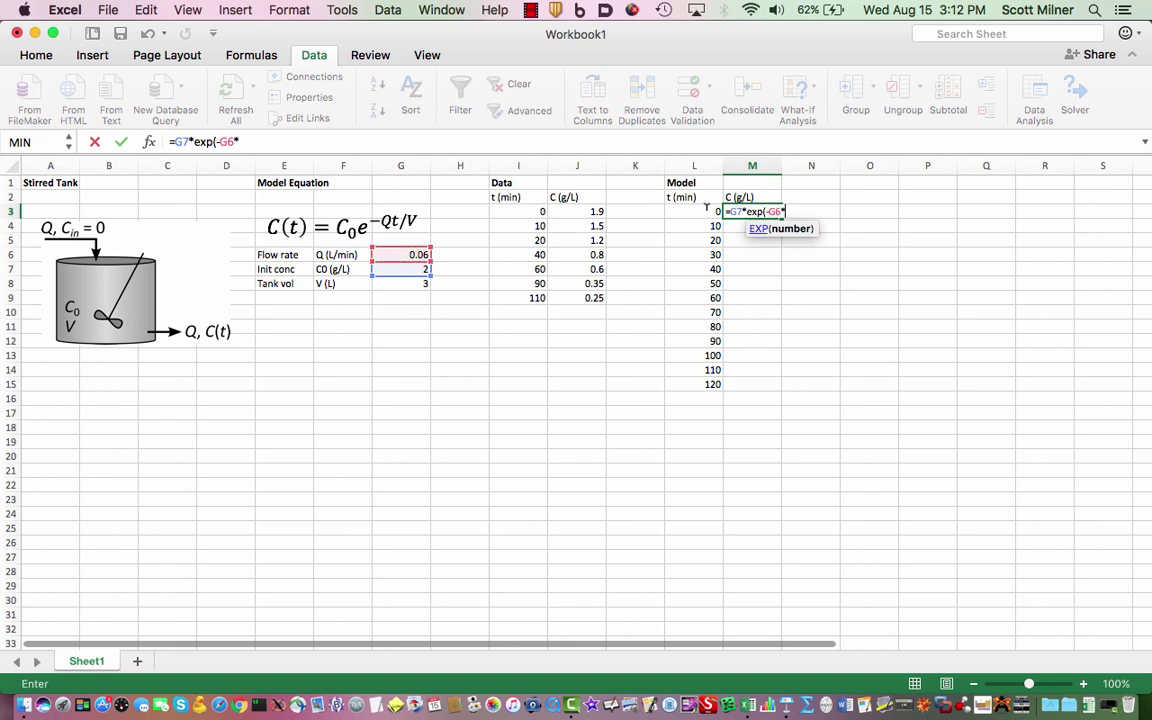
click(704, 211)
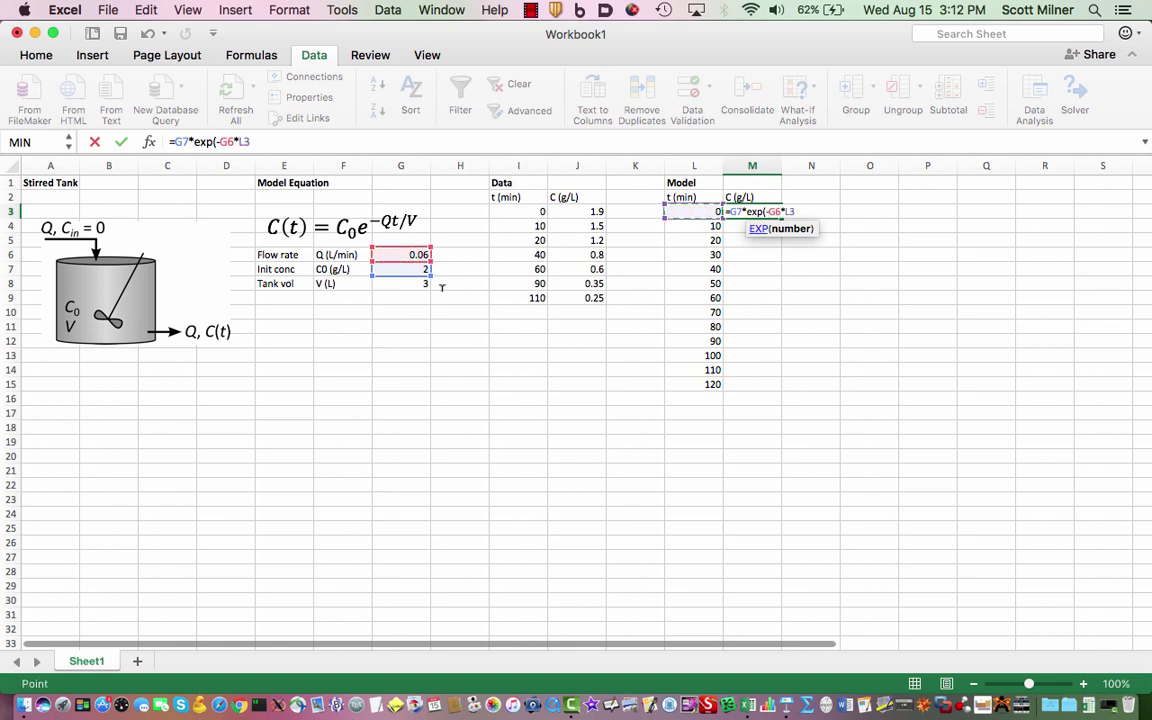
text(/)
click(421, 284)
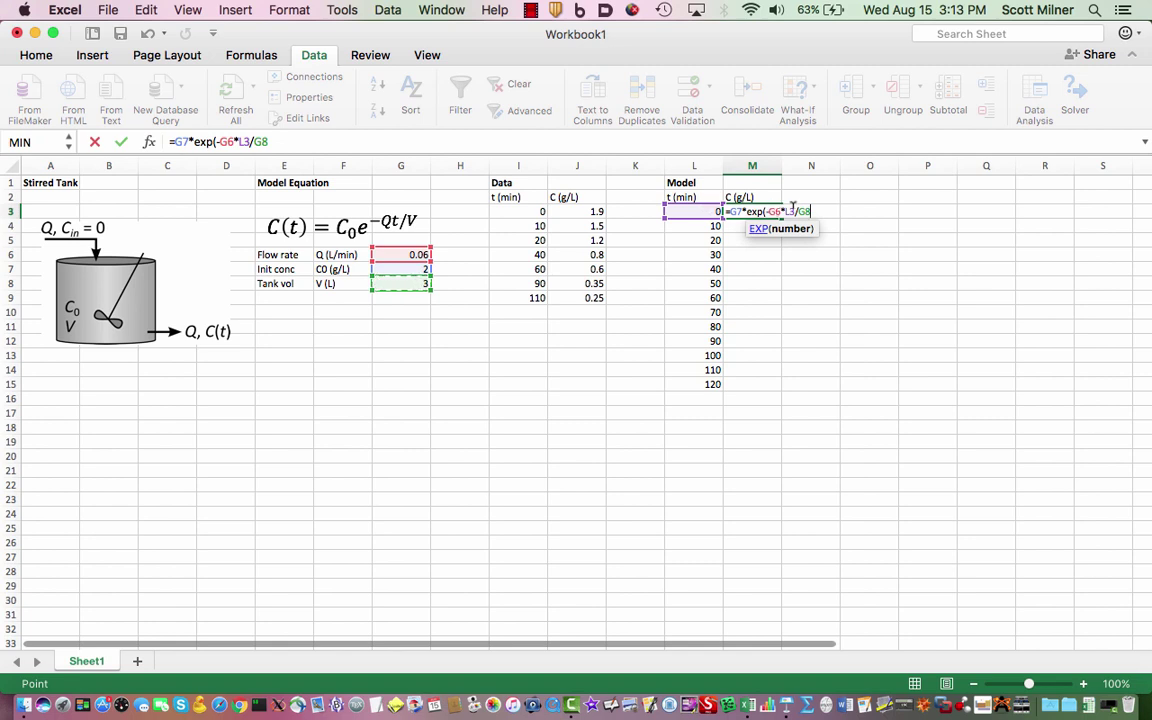
text())
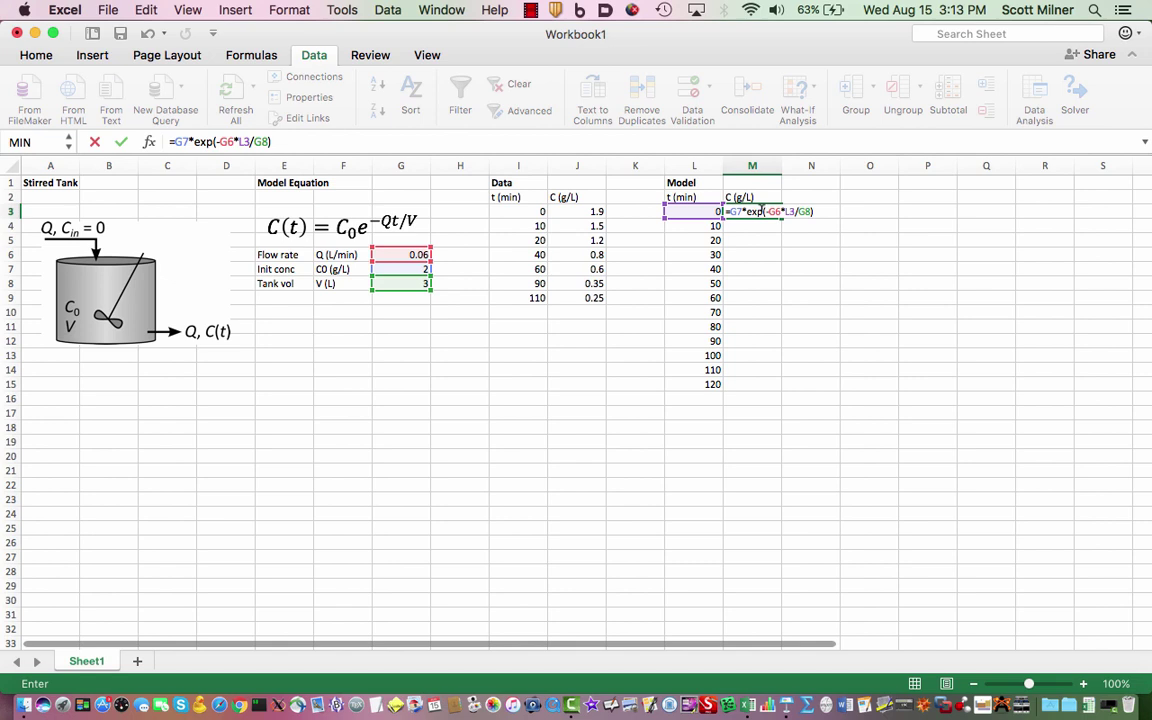
key(ctrl+Return)
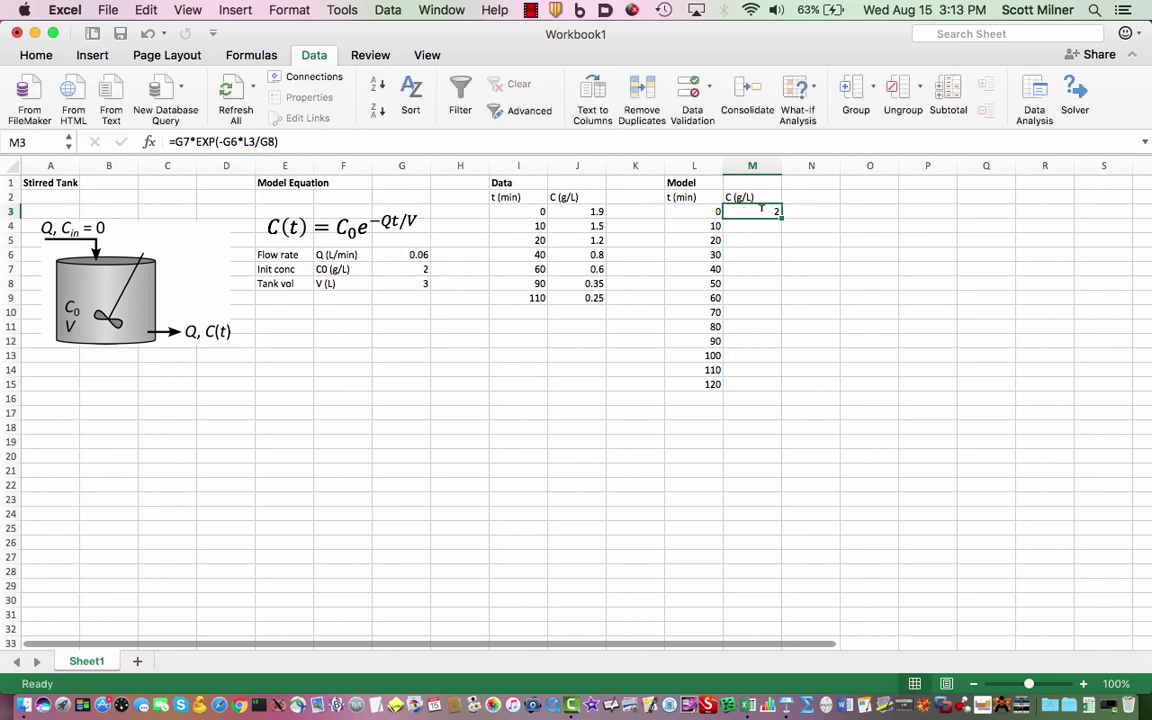
key(cmd+c)
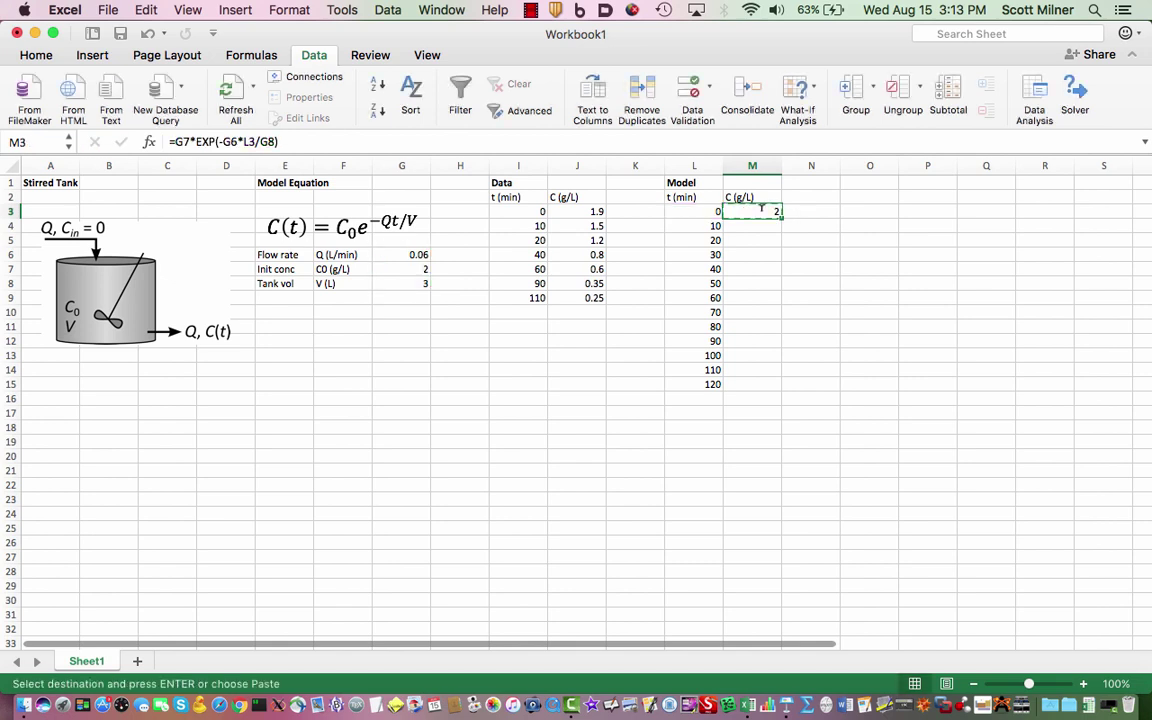
Paste the M3 formula into M4:M15, which then show #DIV/0! errors.
shift+click(757, 383)
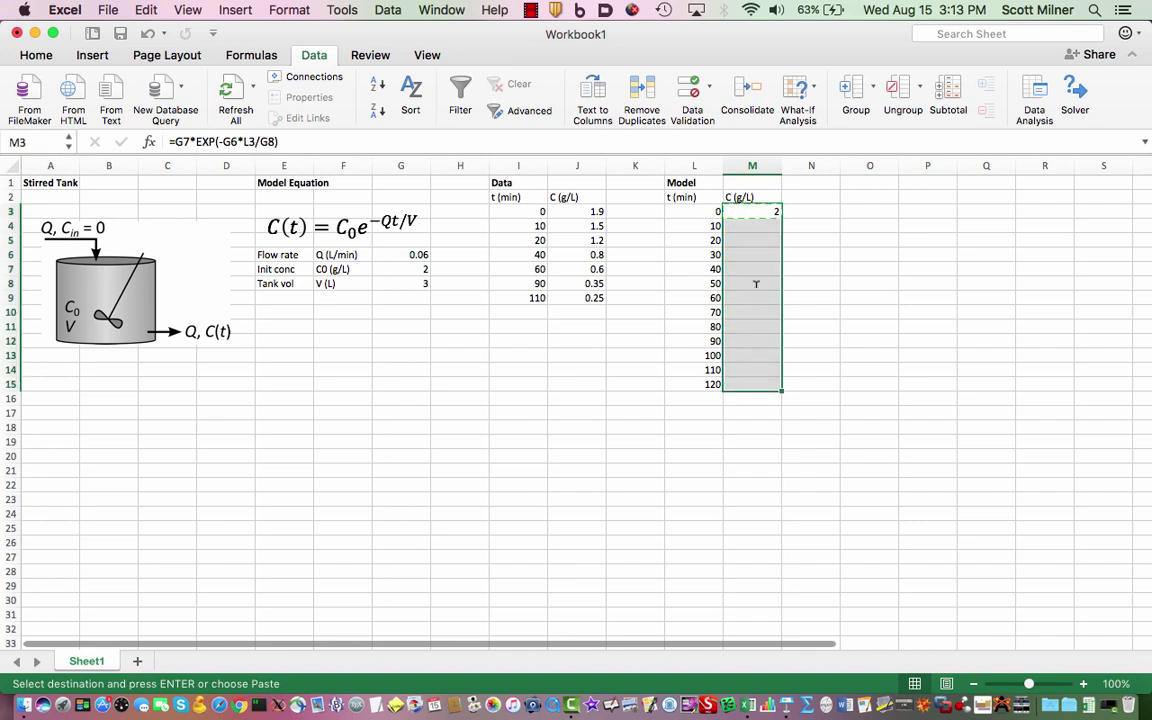
key(super+v)
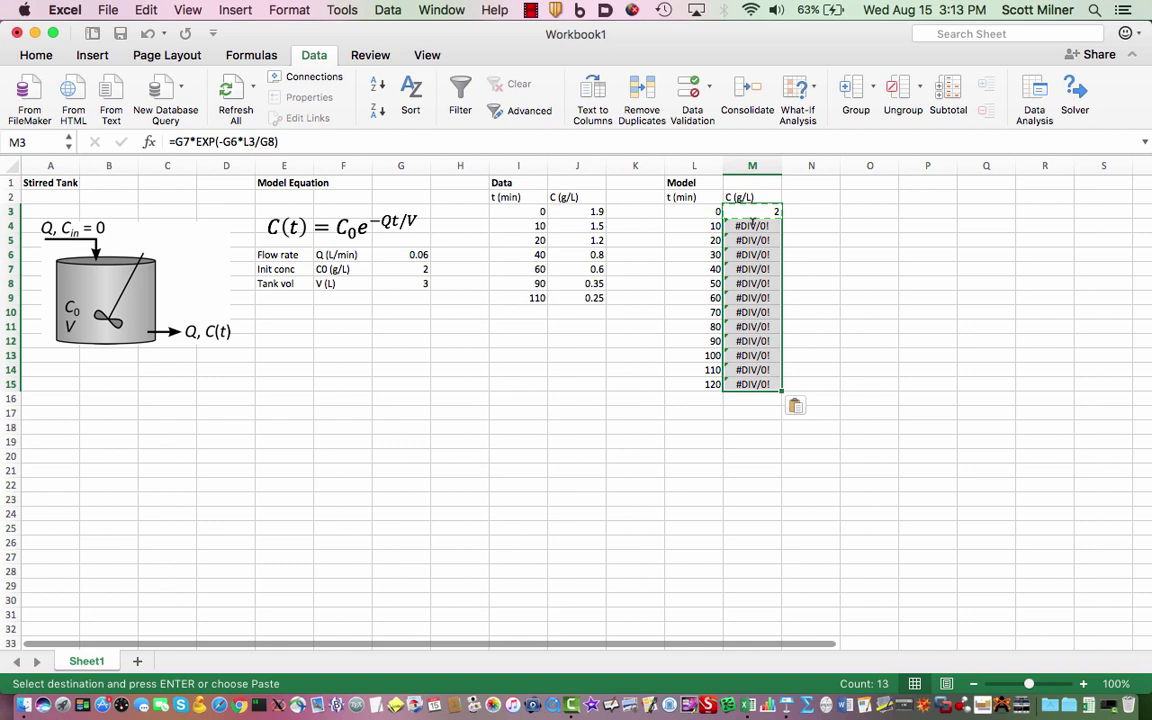
click(752, 226)
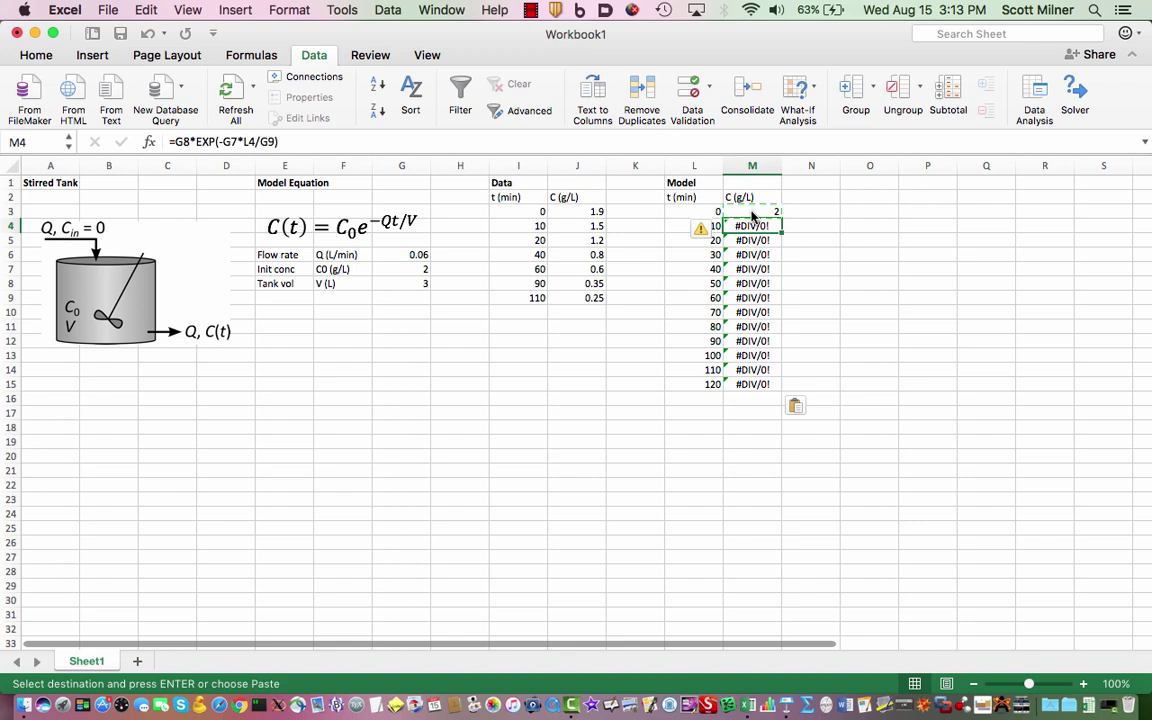
Compare the M3 and M4 formulas to spot the shifted parameter references.
key(Up)
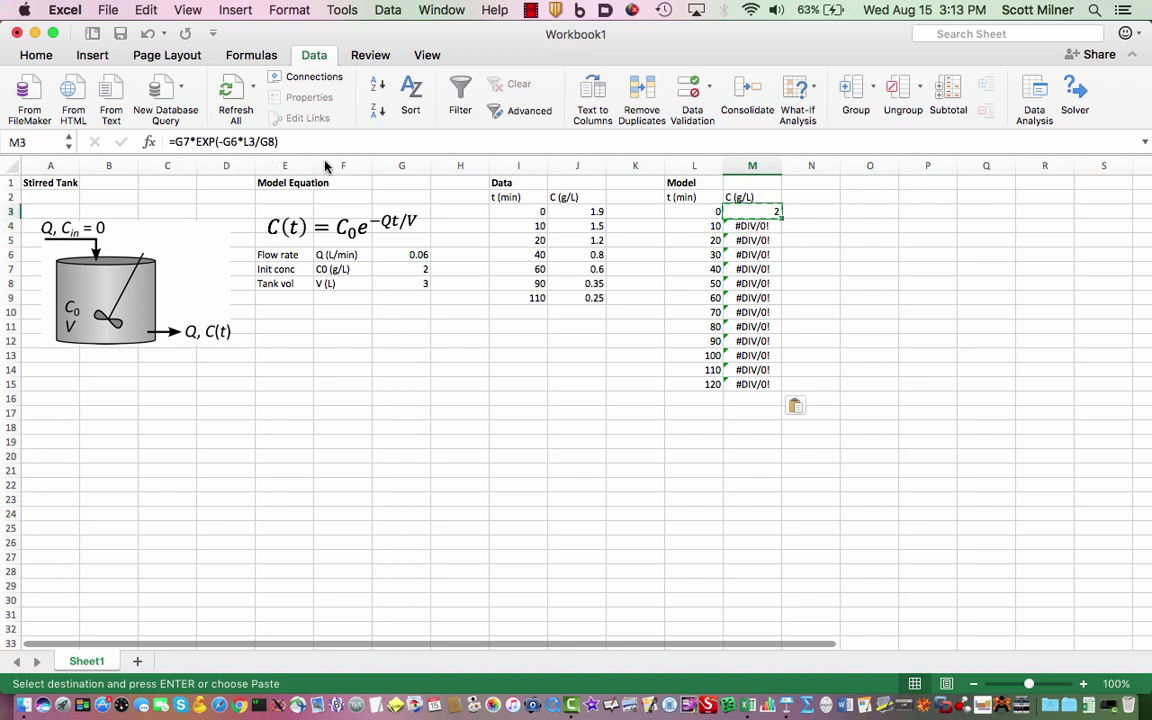
key(Down)
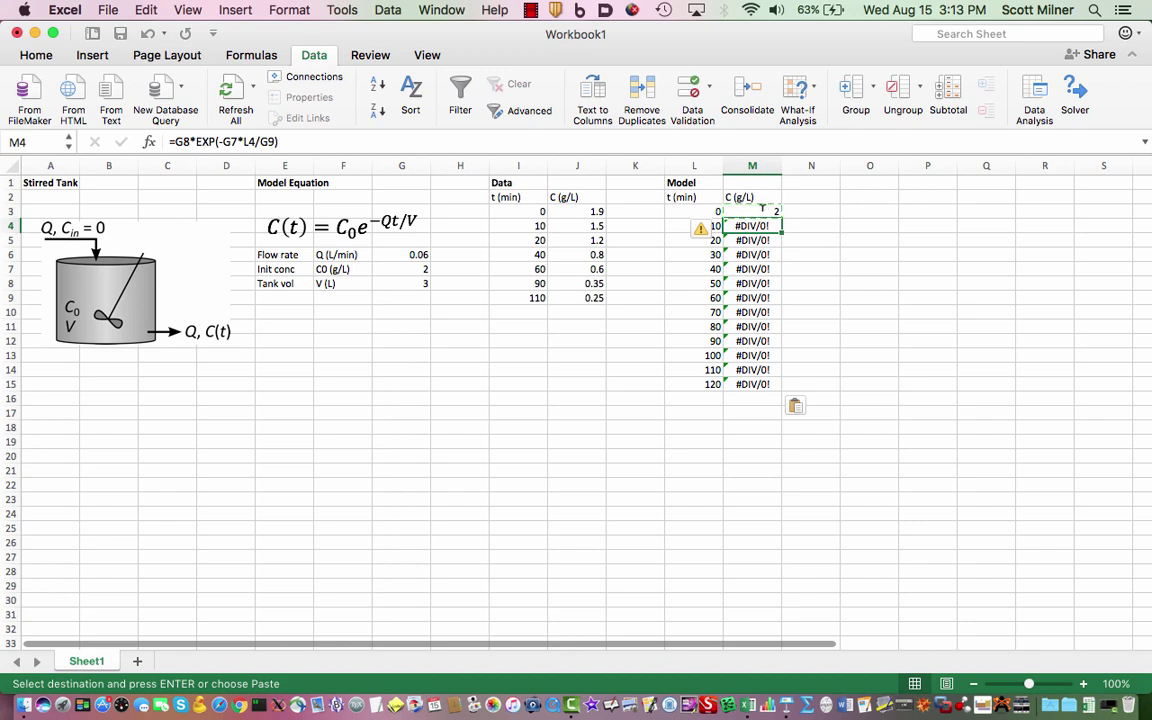
key(Up)
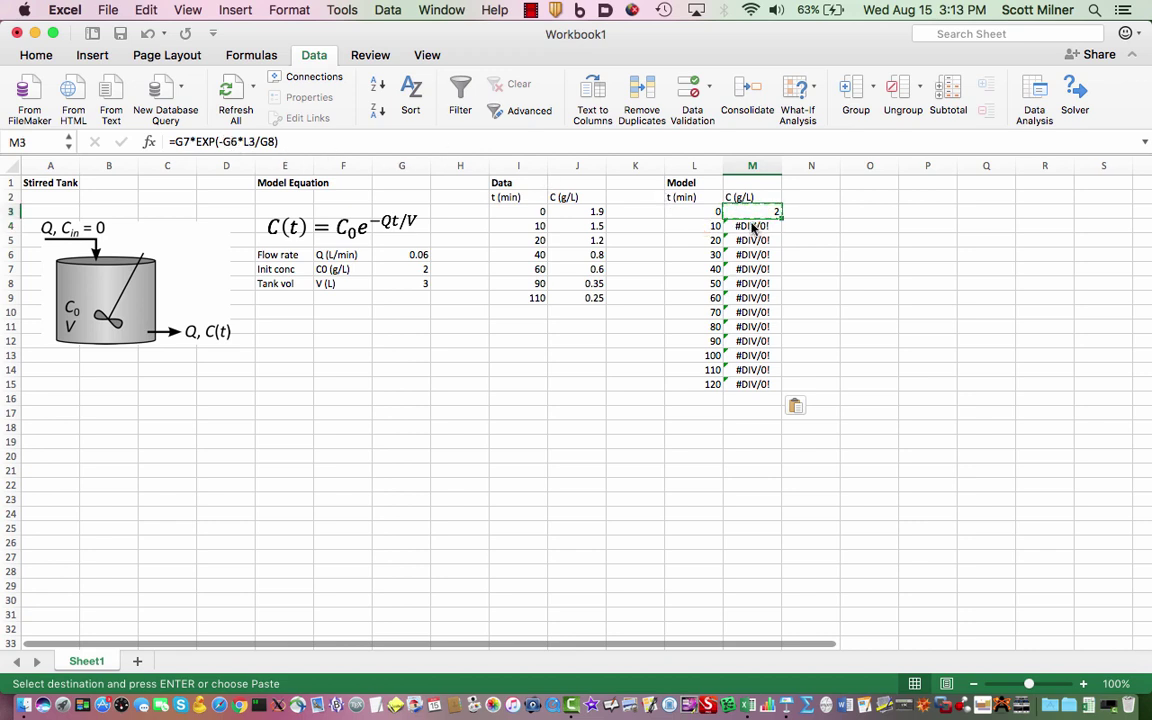
key(Down)
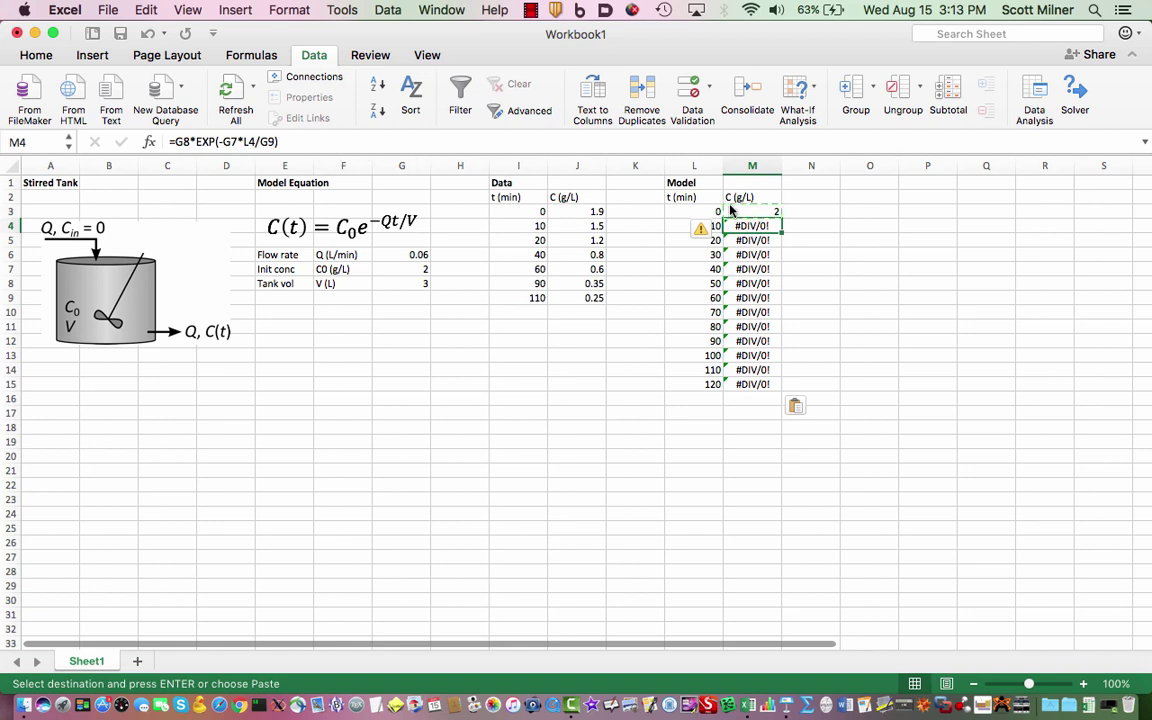
key(Up)
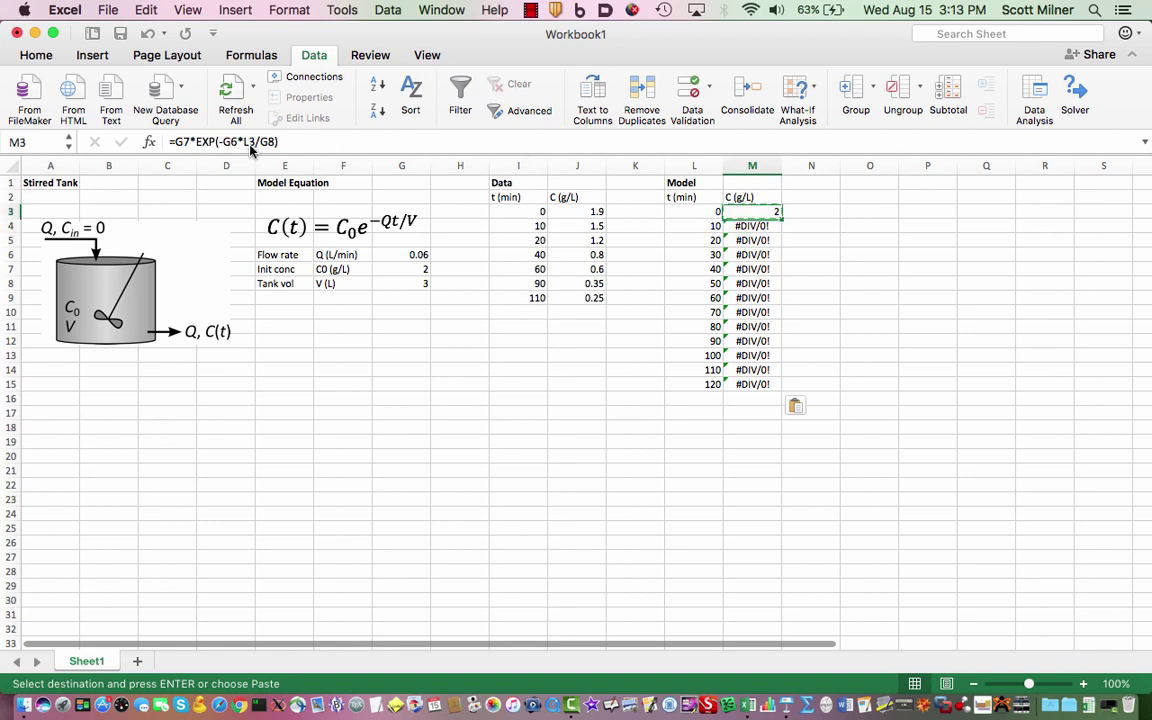
click(750, 229)
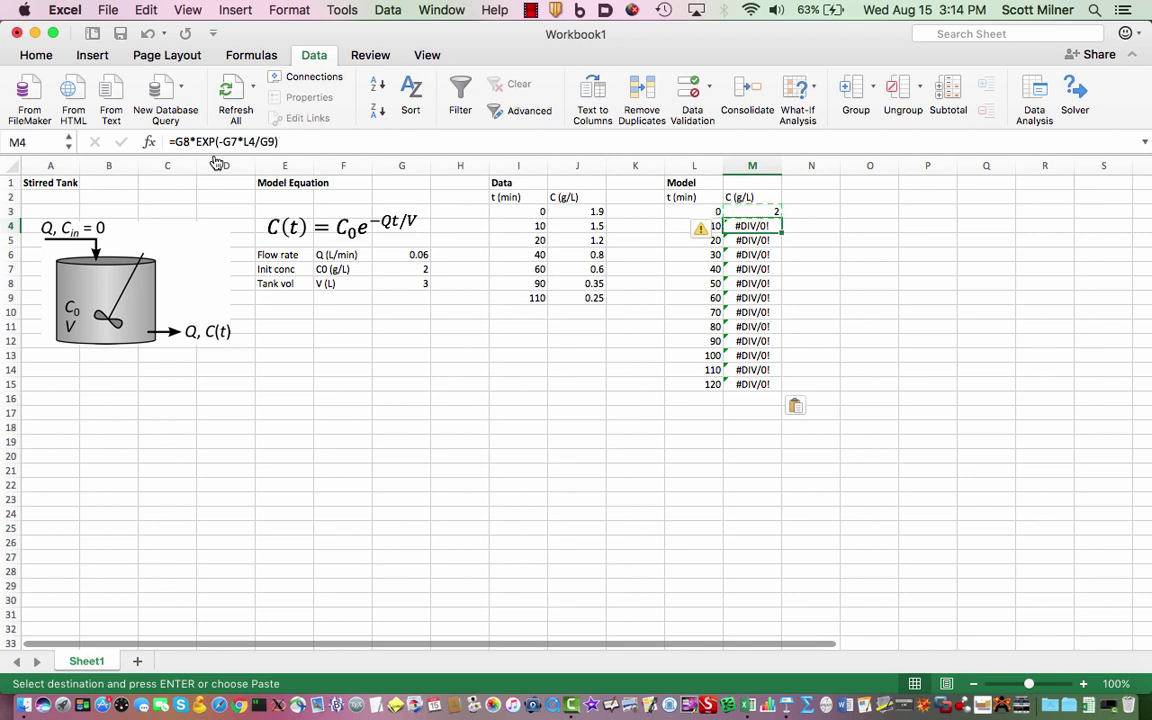
key(Up)
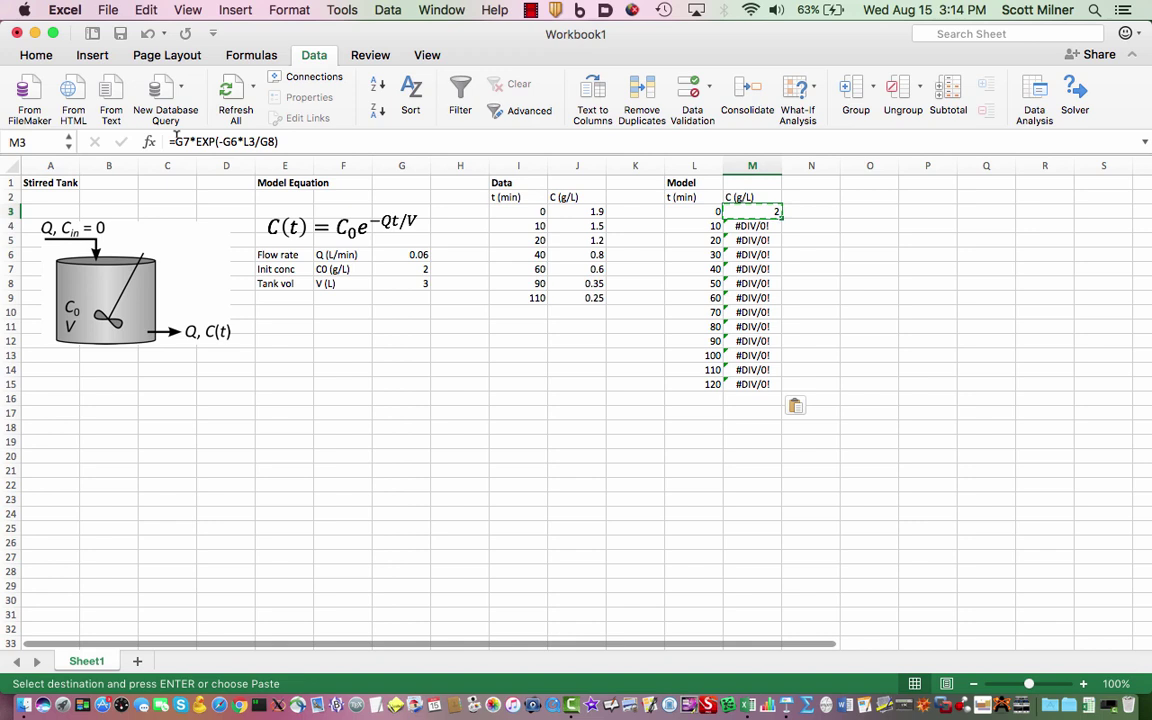
Toggle the G7, G6 and G8 references in M3's formula toward absolute references.
click(176, 139)
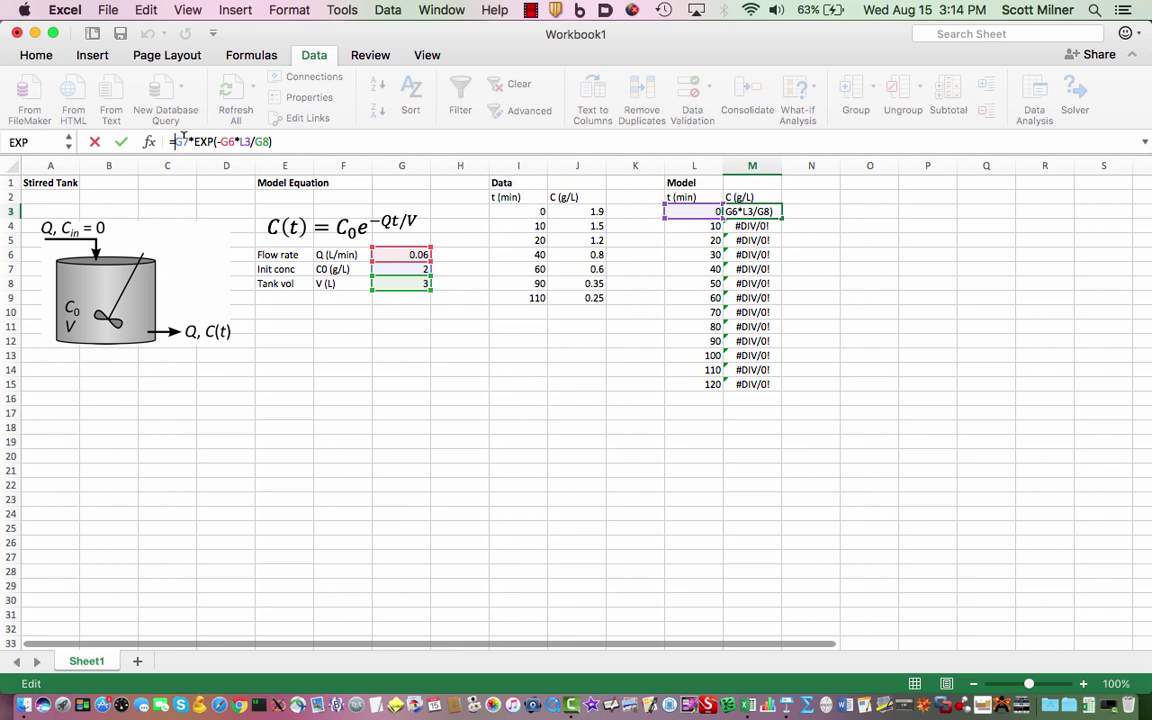
key(super+t)
key(super+t)
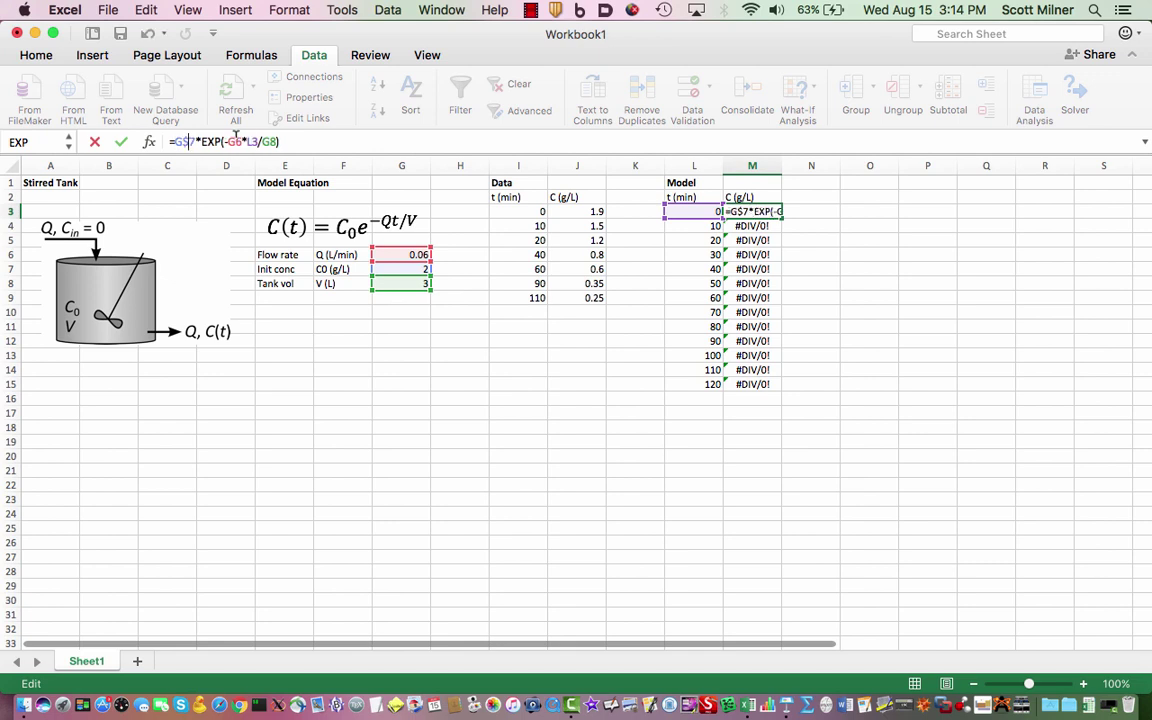
click(236, 140)
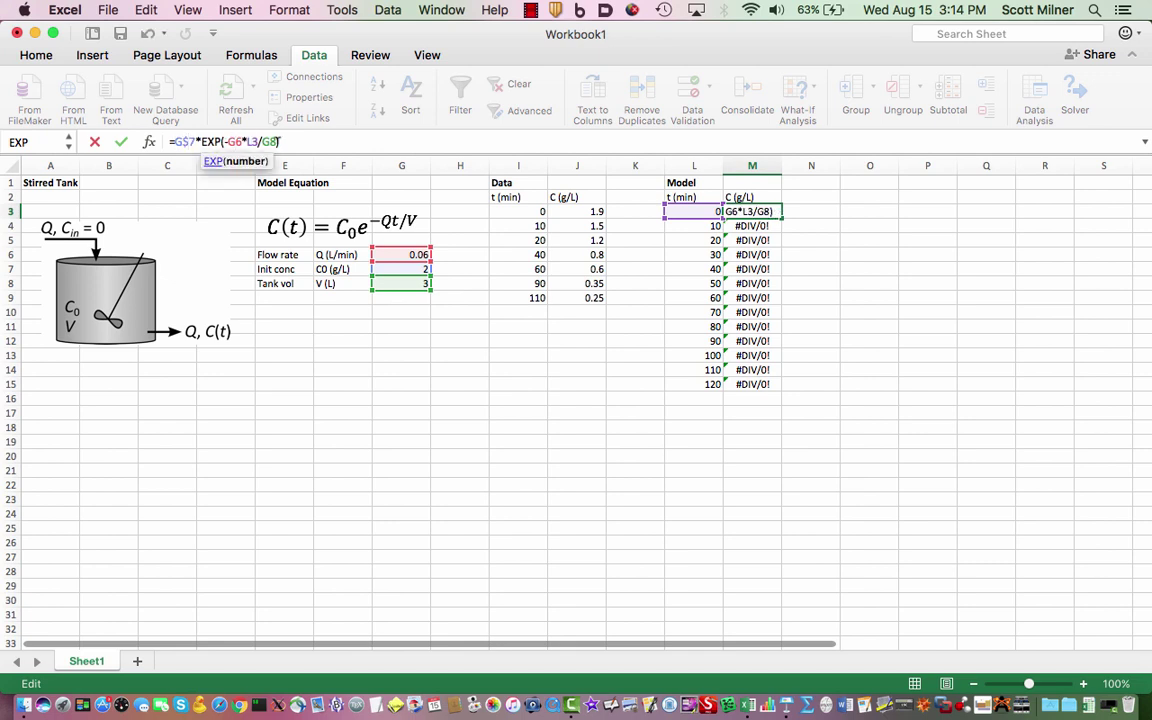
key(super+t)
key(super+t)
click(279, 140)
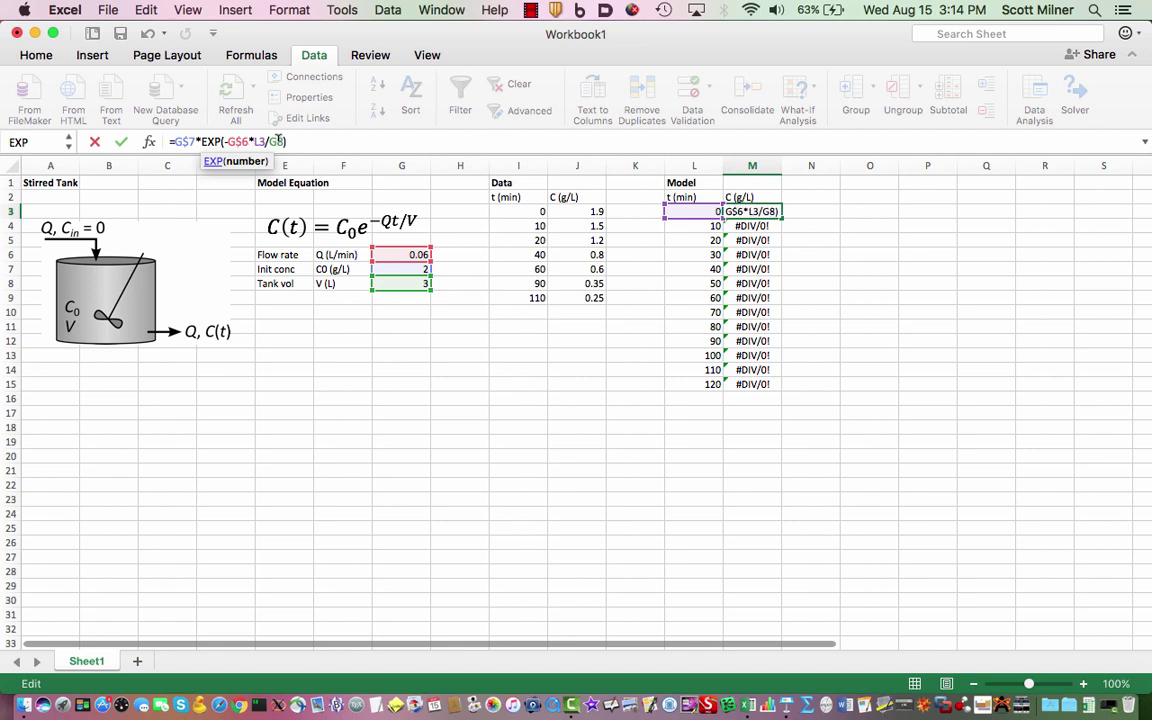
key(super+t)
key(super+t)
Add the remaining $ signs so M3 reads =$G$7*EXP(-$G$6*L3/$G$8).
click(297, 141)
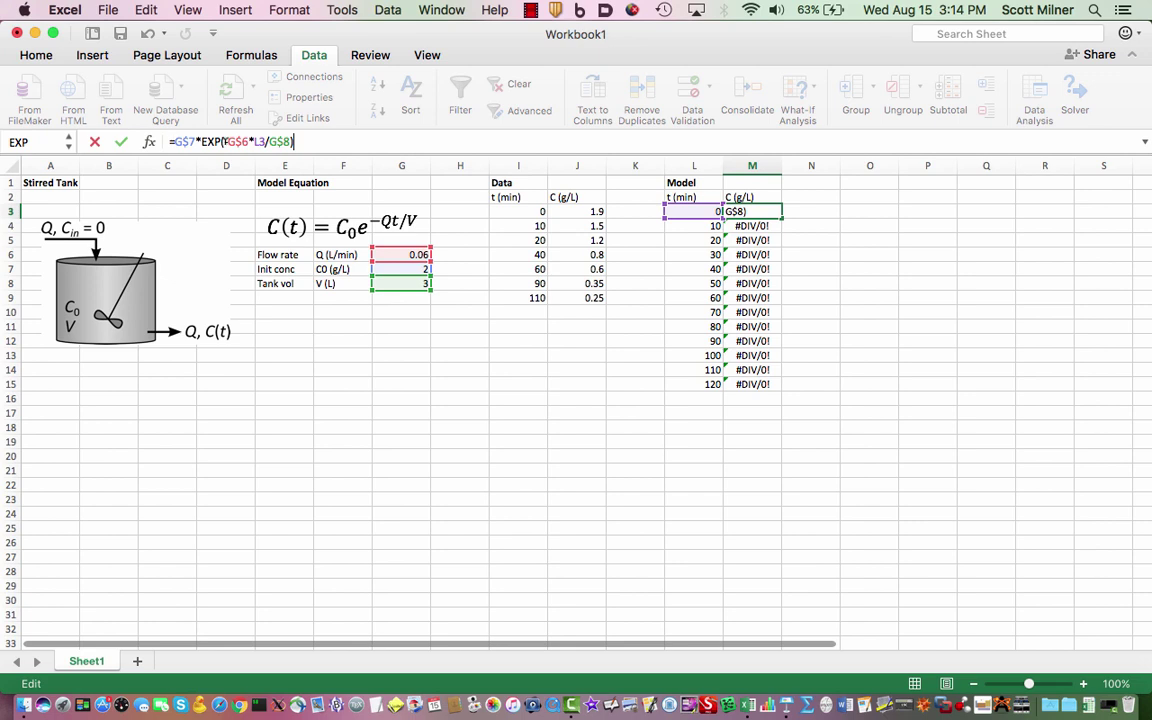
key(Home)
key(Right)
text($)
key(End)
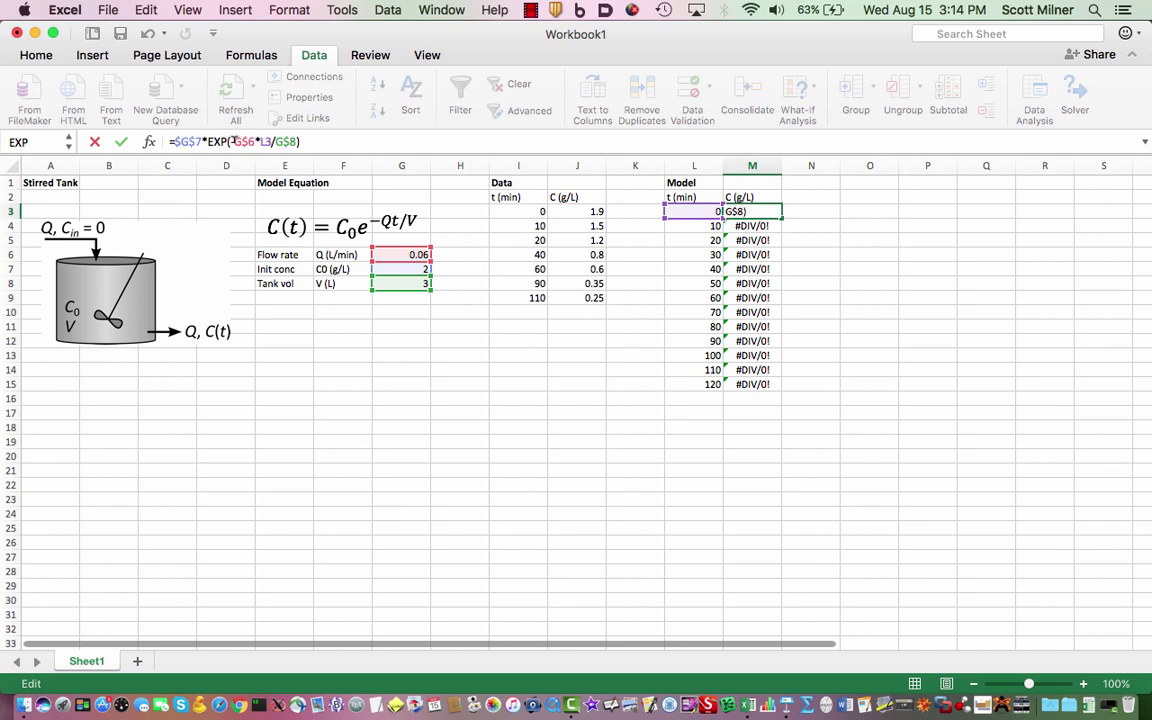
key(Left)
key(Left)
key(Left)
key(Left)
key(Left)
key(Left)
key(Left)
key(Left)
key(Left)
key(Left)
key(Left)
text($)
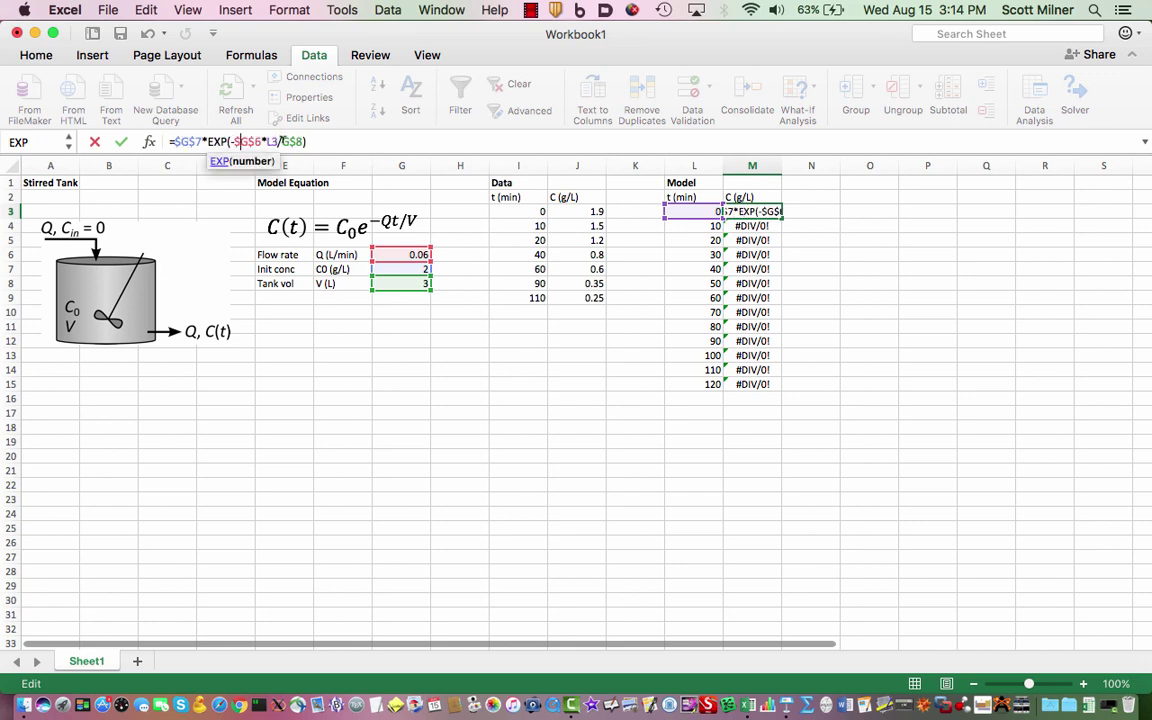
click(282, 141)
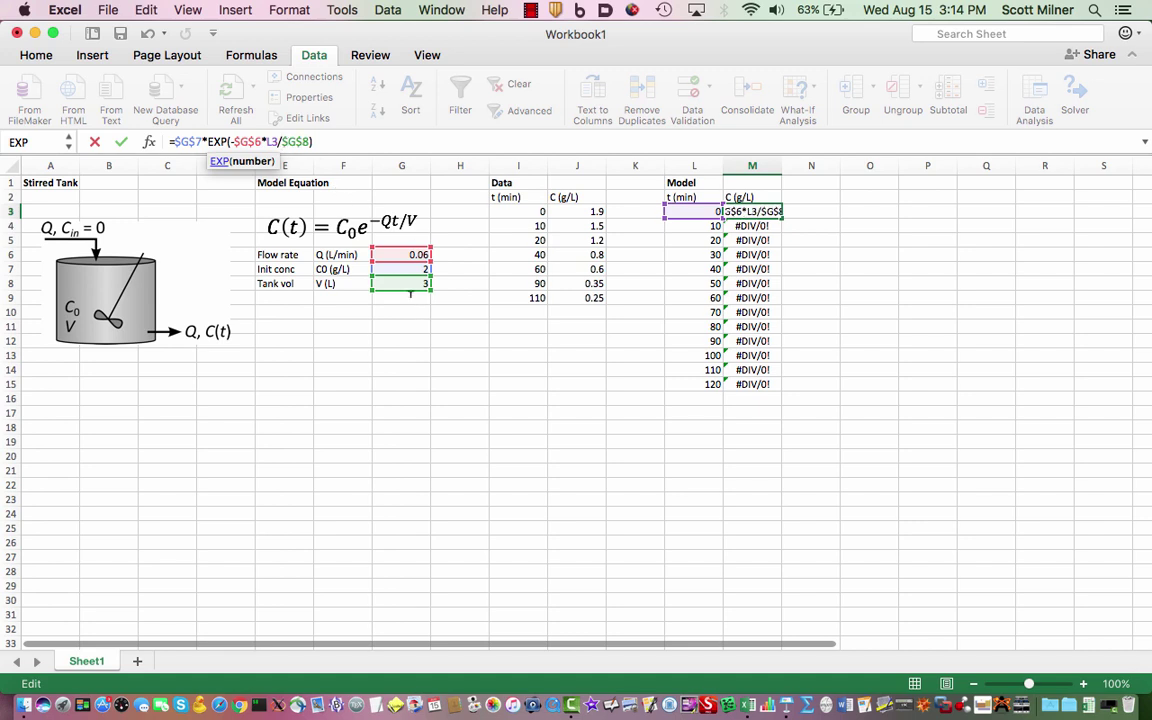
text($)
key(Return)
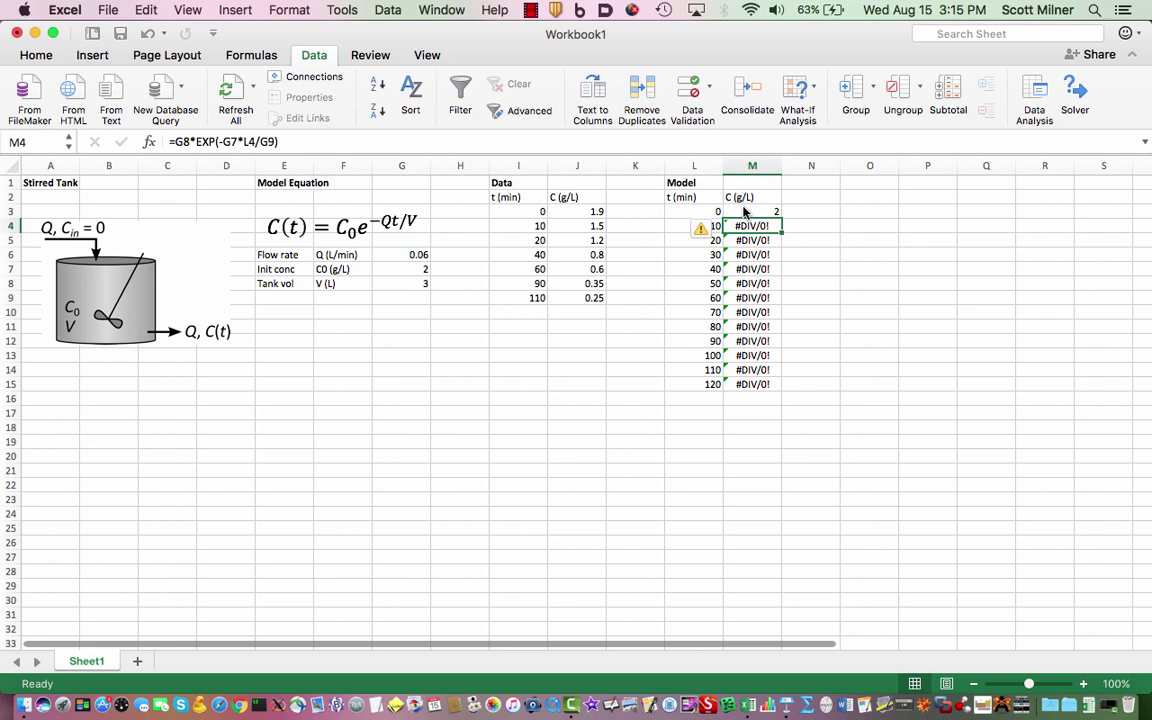
click(744, 212)
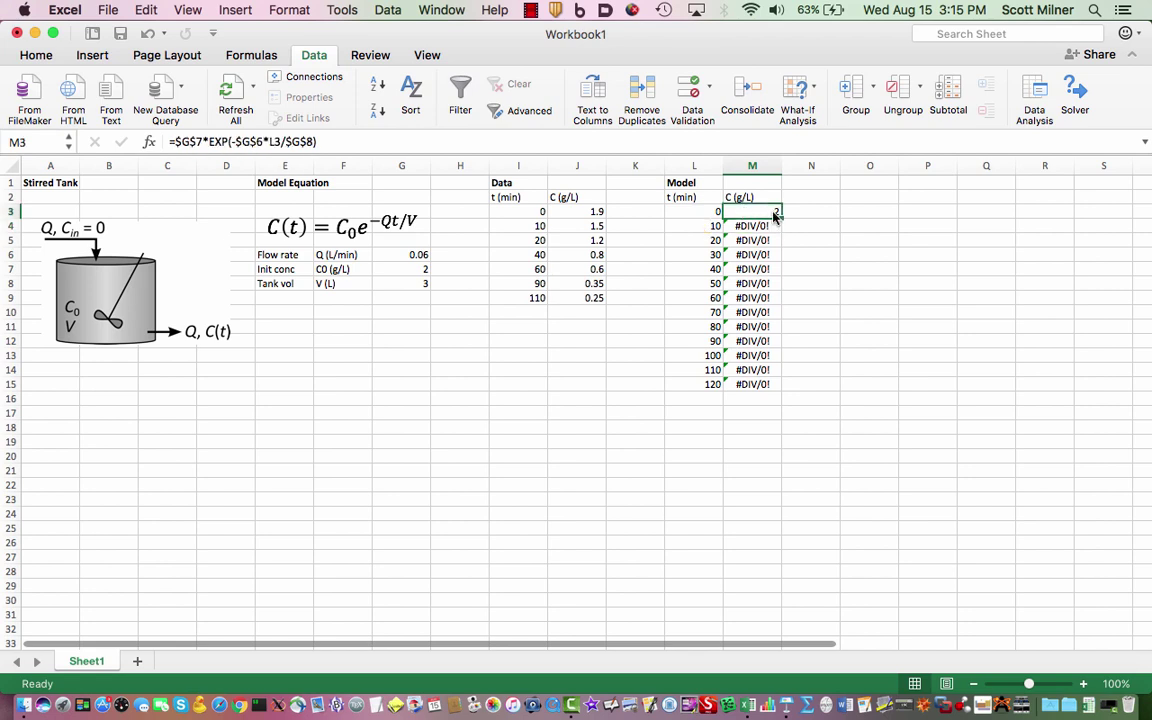
Copy the corrected M3 formula into M3:M15, giving concentrations from 2 down to 0.18143591.
key(super+c)
drag(752, 212, 759, 390)
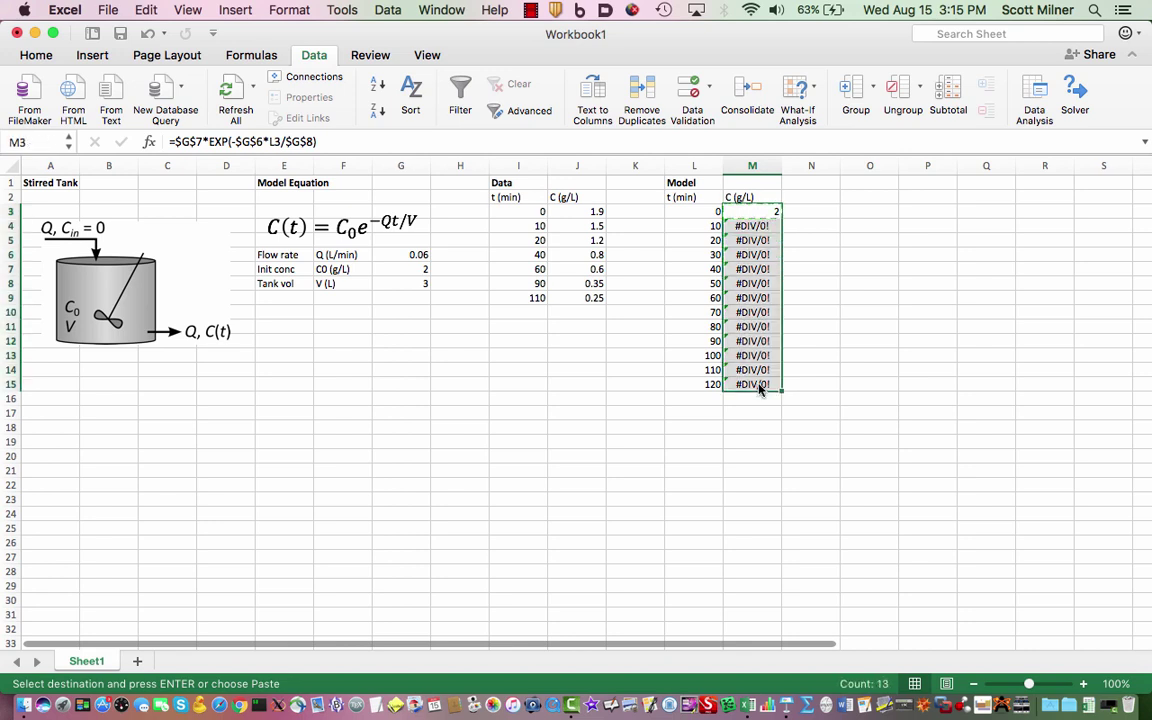
key(super+v)
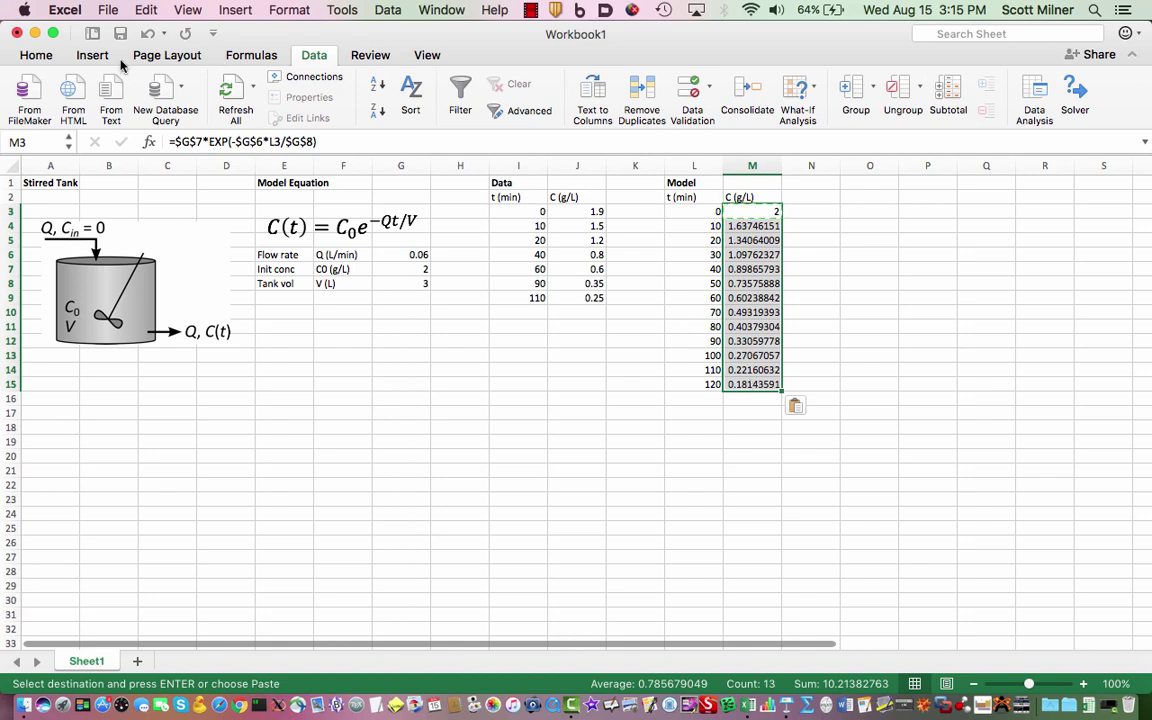
Format M3:M15 as Number with three decimals, reading 2.000 down to 0.181.
click(37, 56)
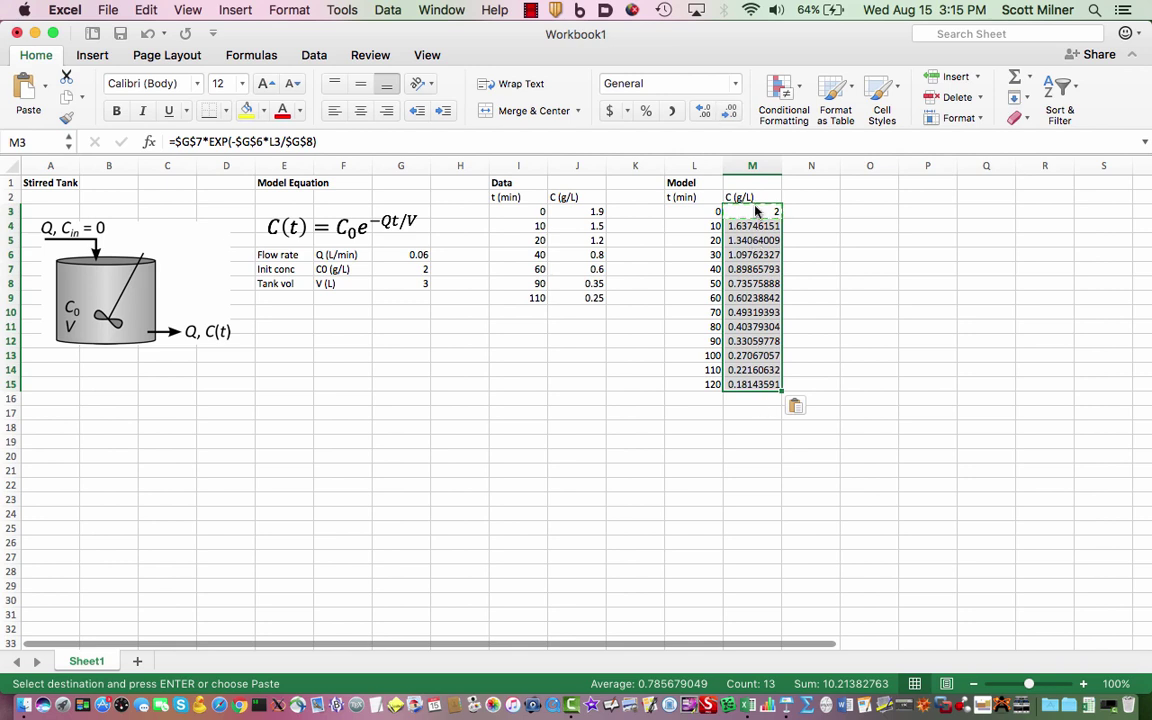
click(752, 399)
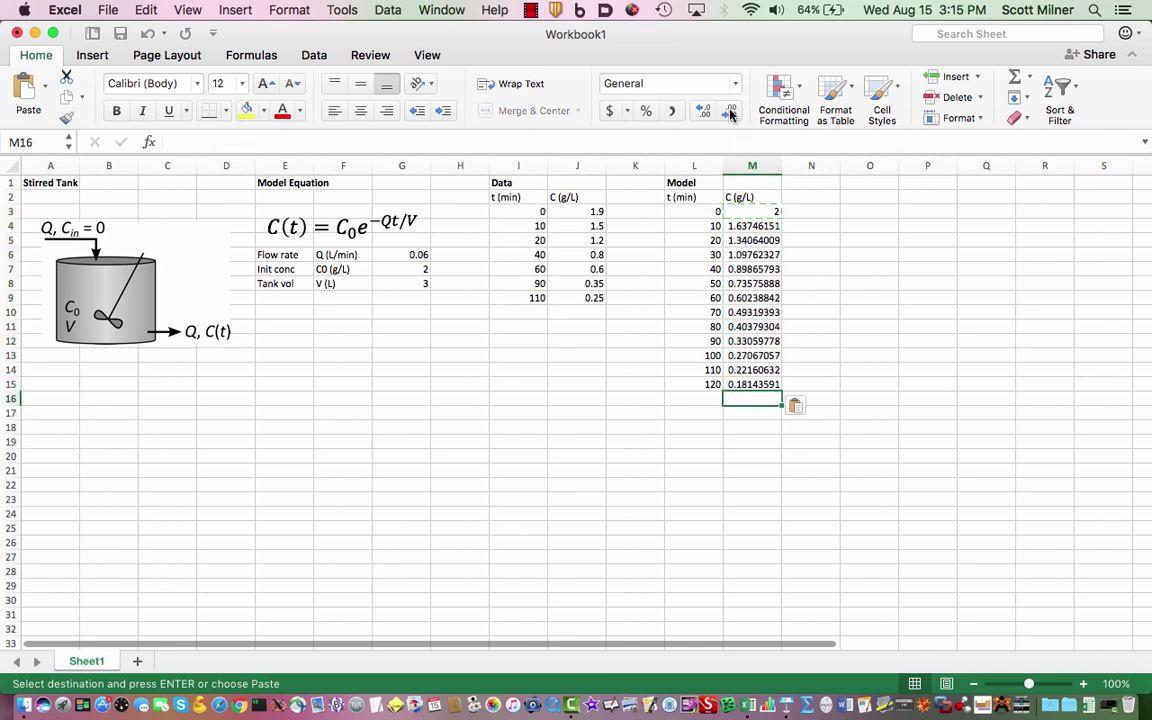
key(super+z)
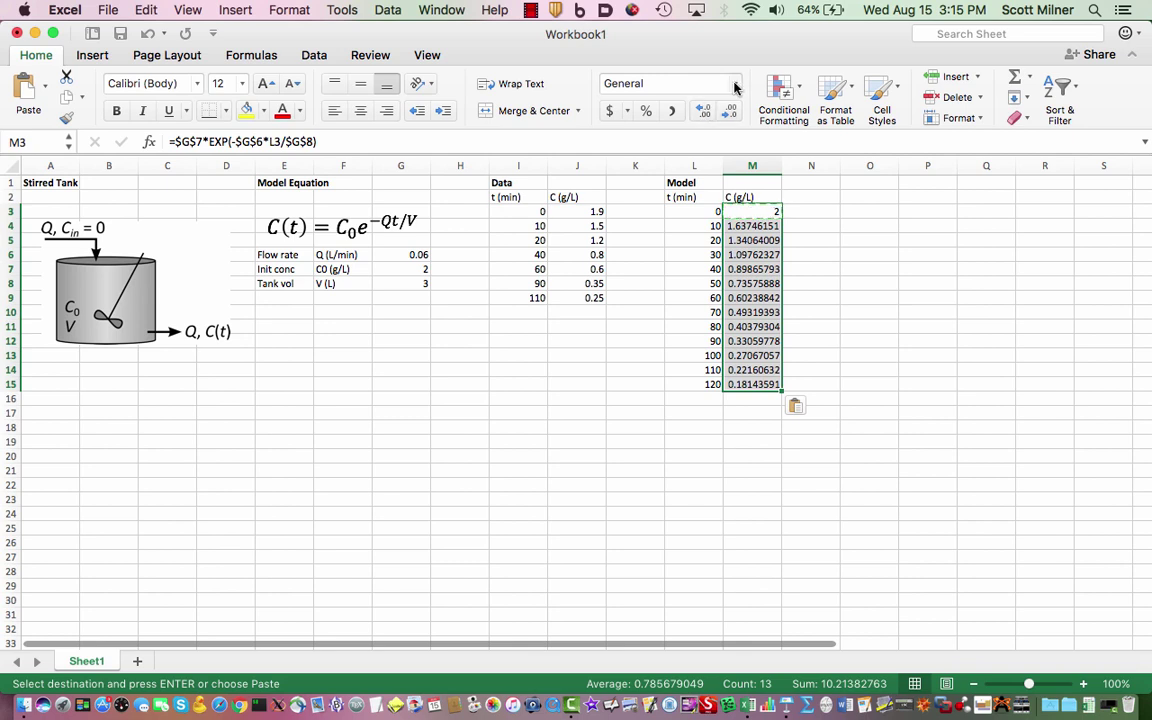
click(690, 83)
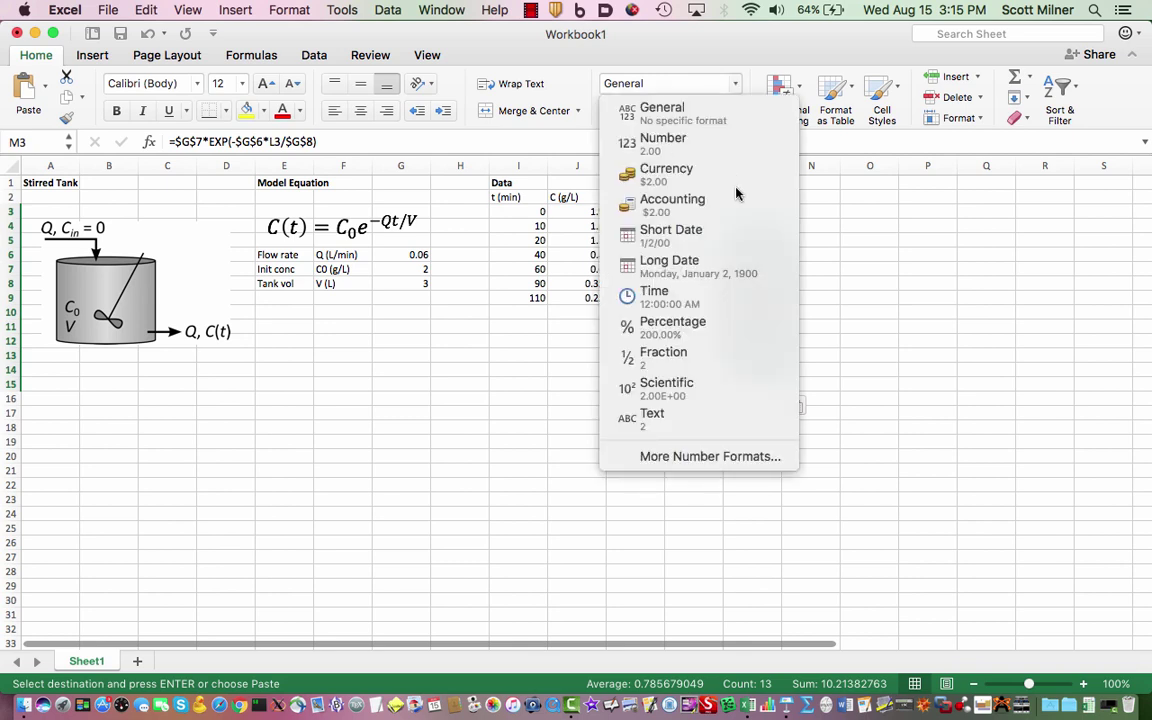
click(730, 140)
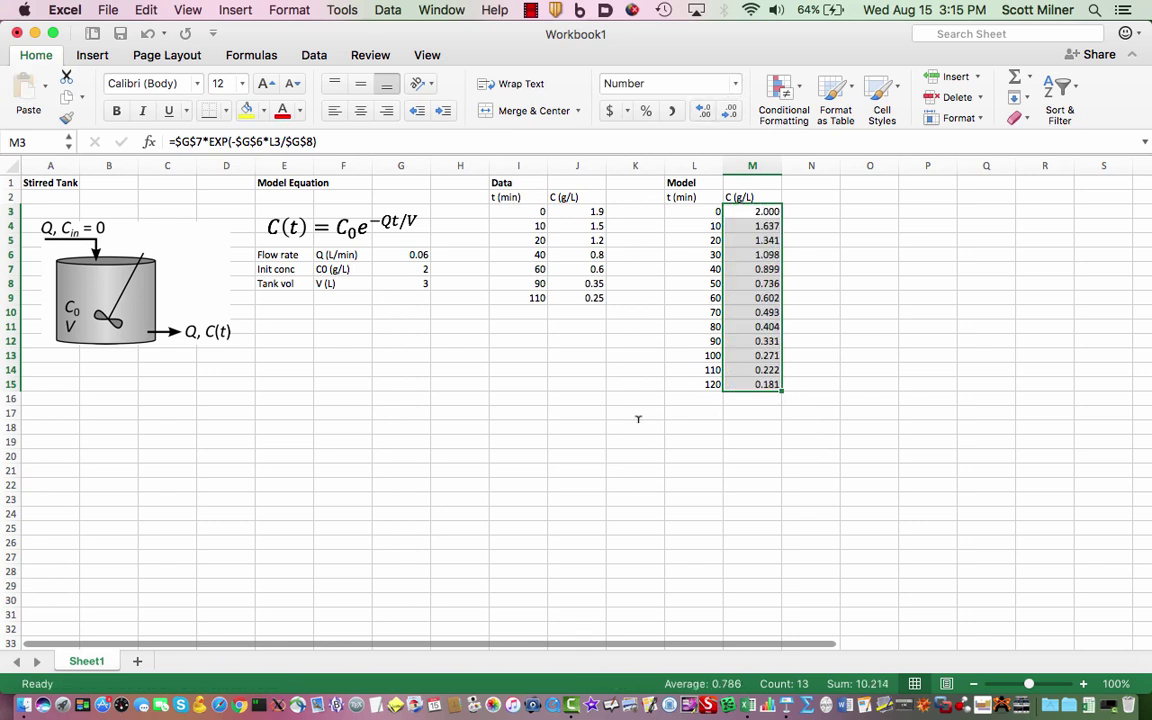
click(694, 398)
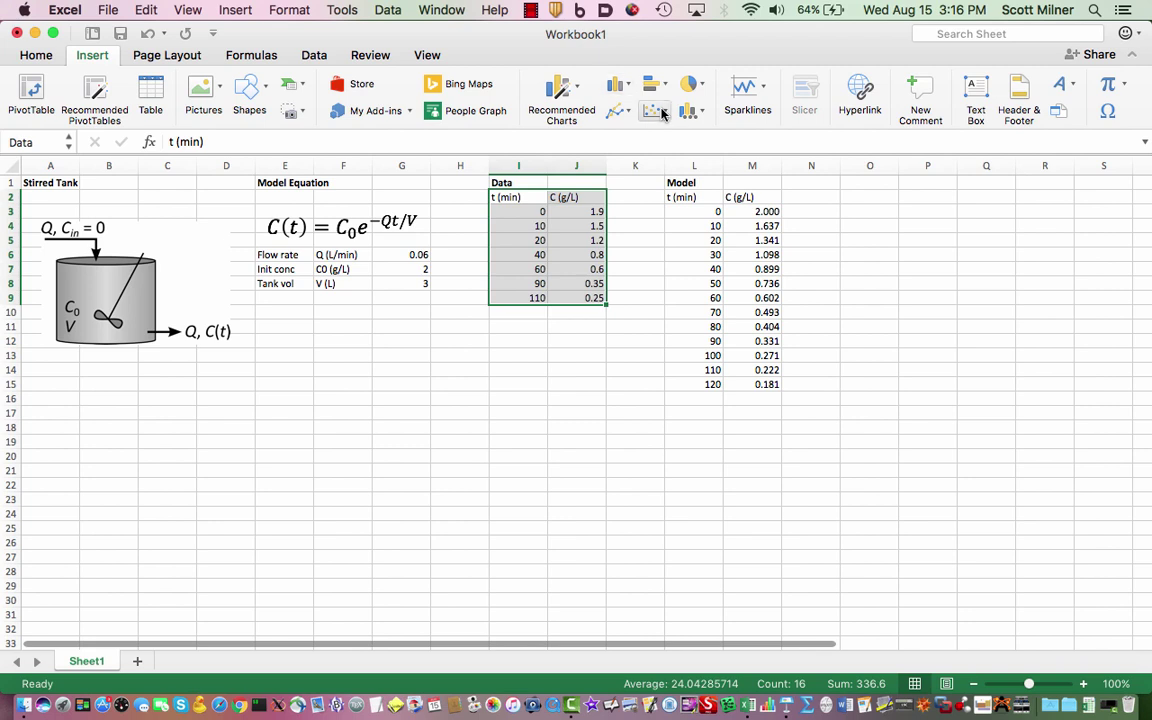
Insert a plain scatter chart of measured C (g/L) versus time and move it below the parameters.
click(655, 110)
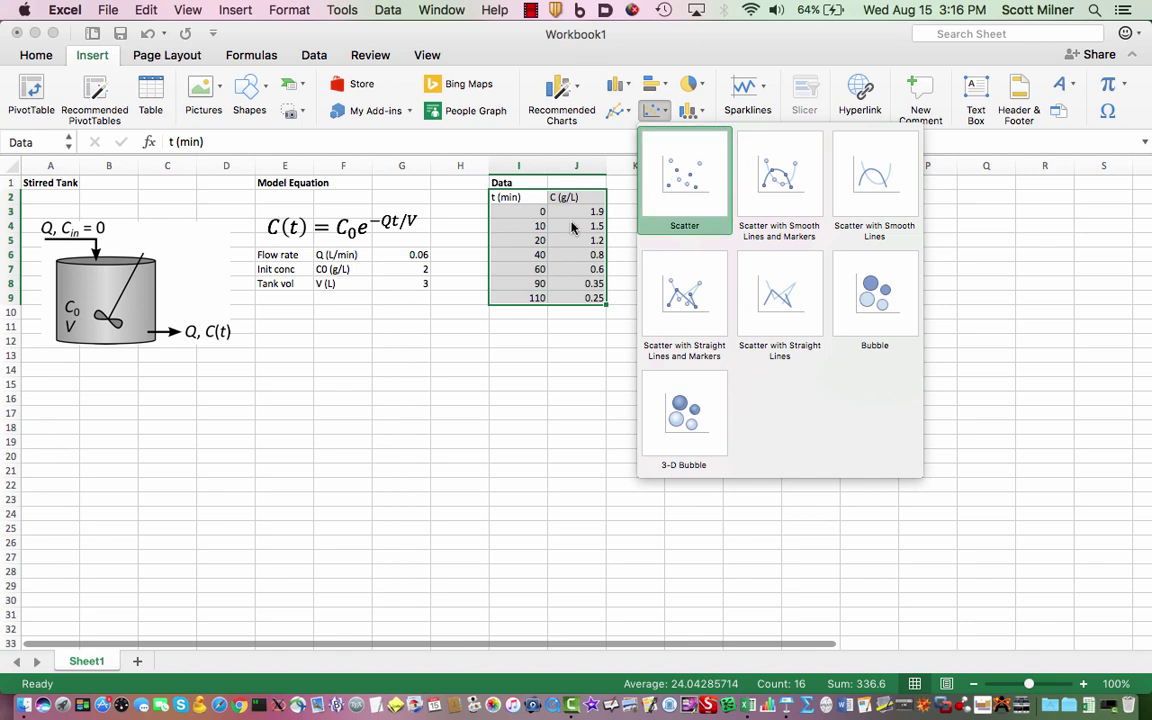
key(Return)
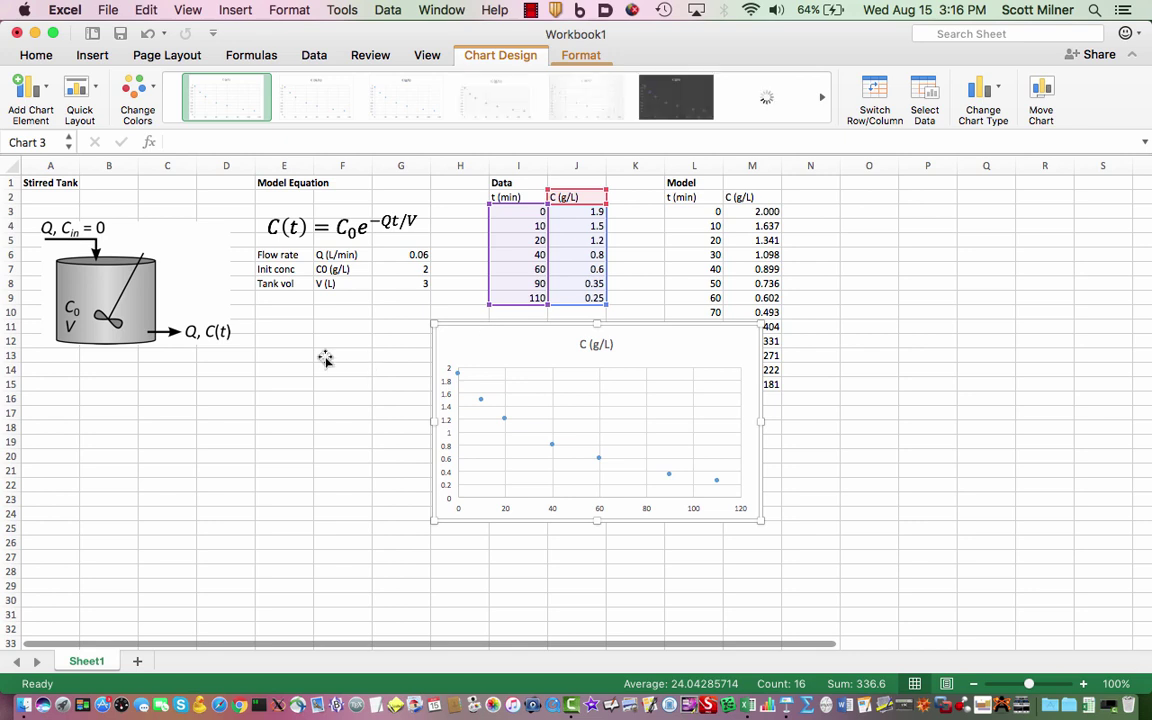
drag(543, 528, 491, 543)
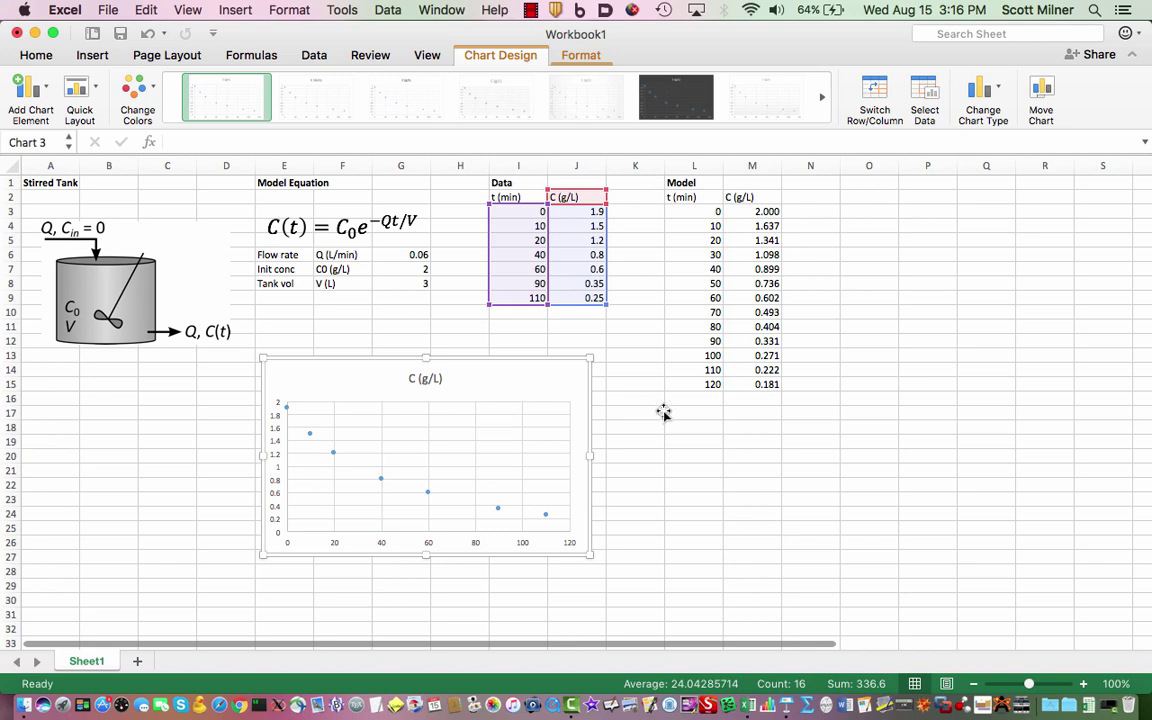
key(Escape)
click(540, 387)
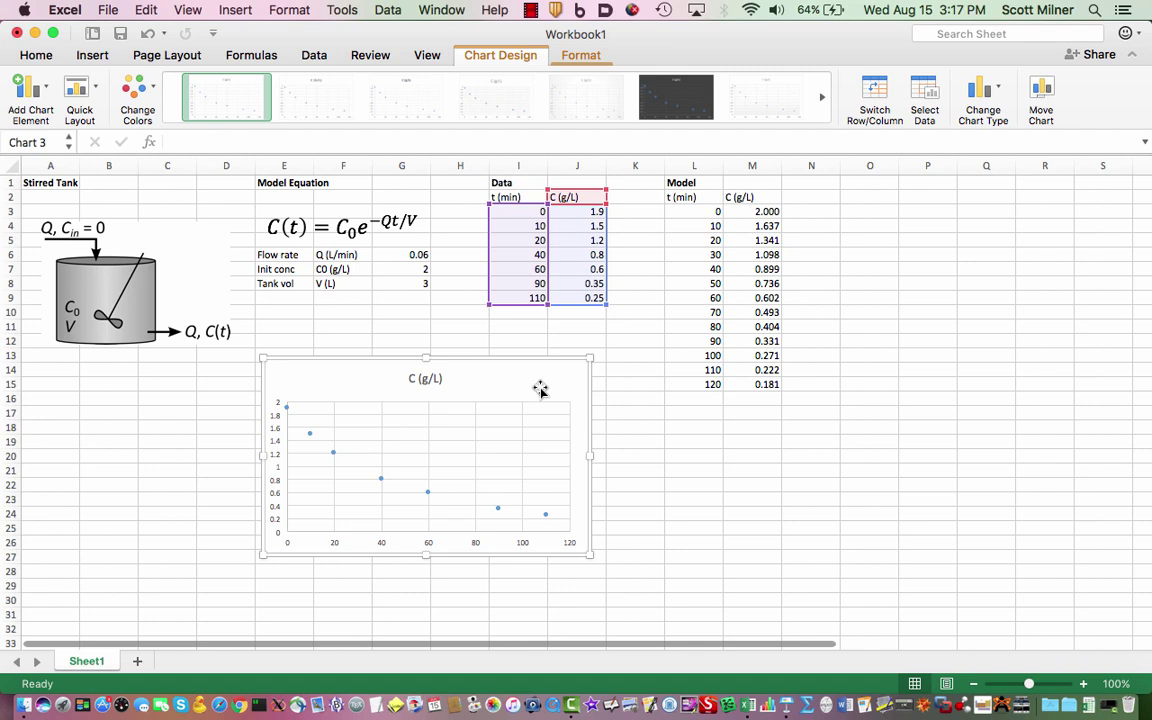
In Select Data, name the measured series from cell I1 (=Sheet1!$I$1) so it reads Data.
right_click(583, 503)
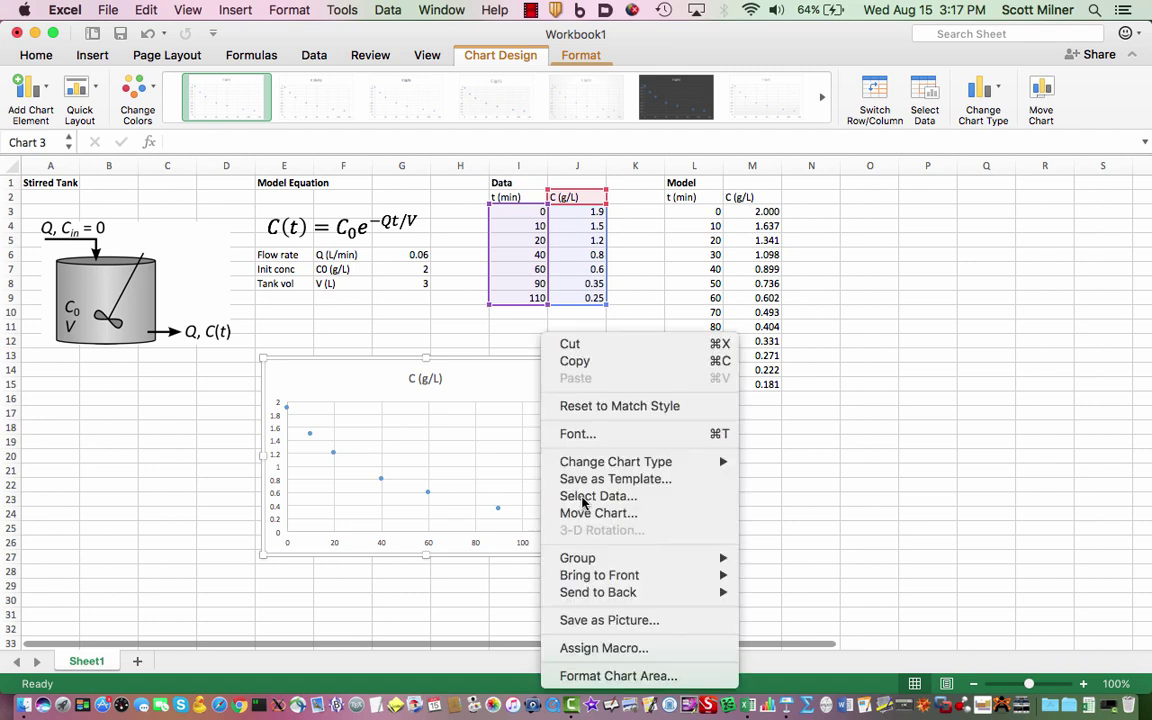
click(924, 105)
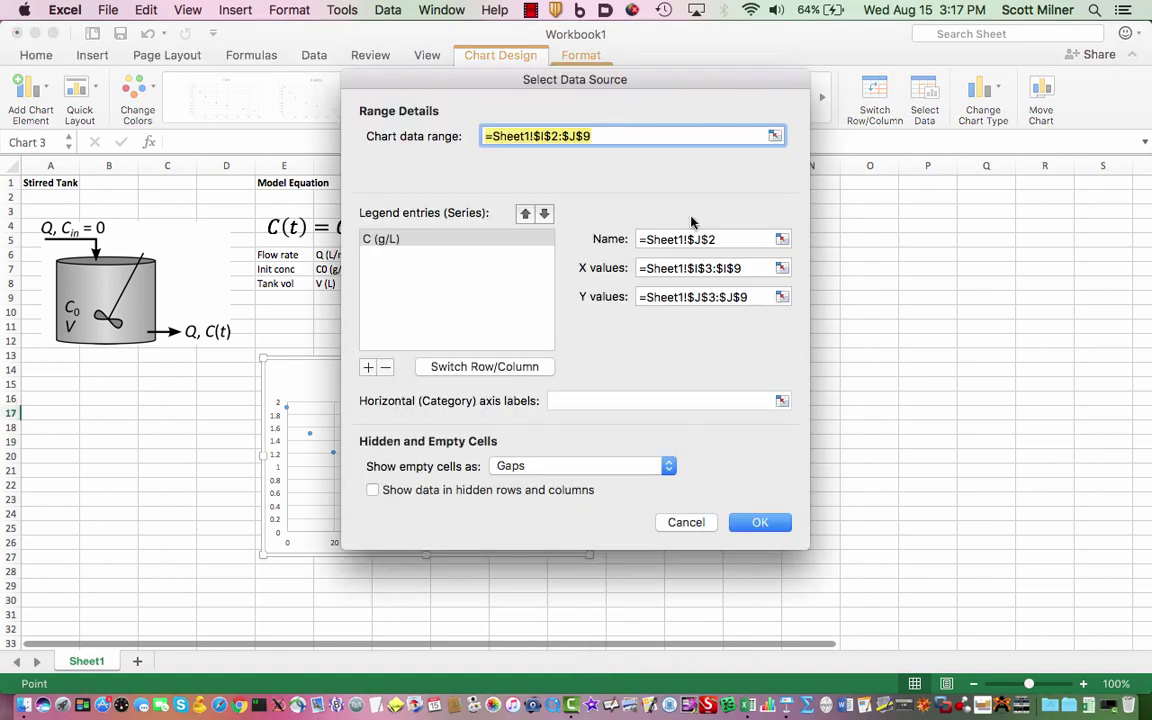
drag(575, 79, 278, 151)
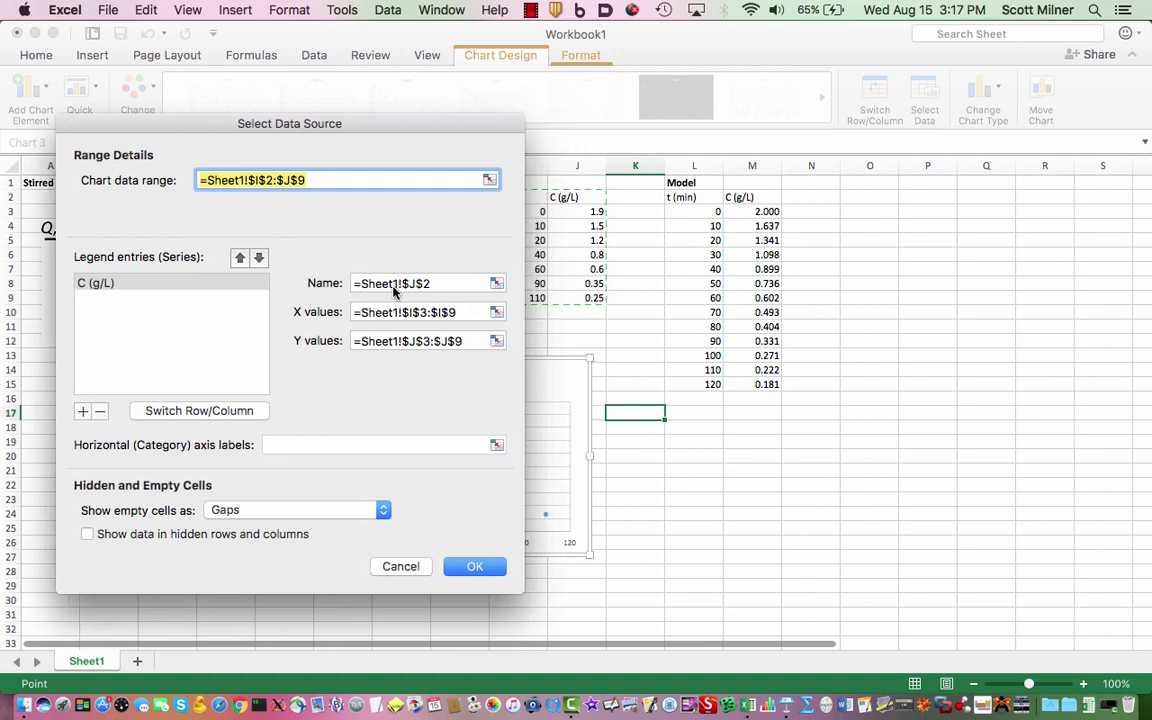
drag(423, 128, 392, 133)
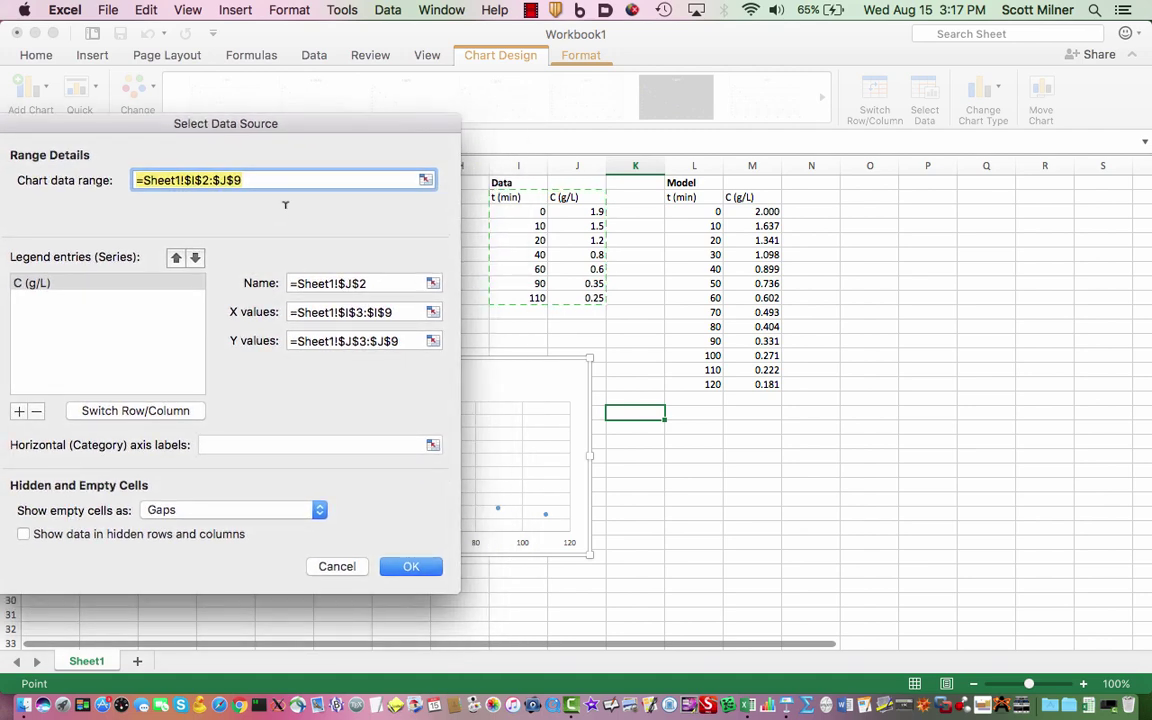
key(Tab)
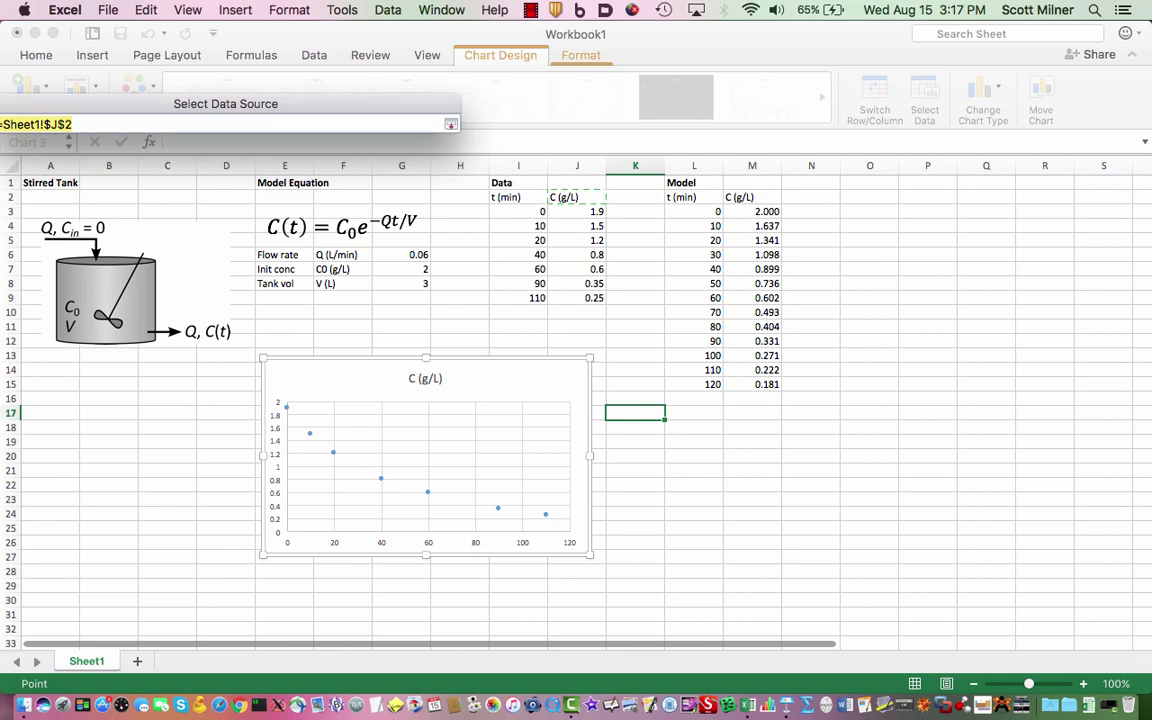
key(BackSpace)
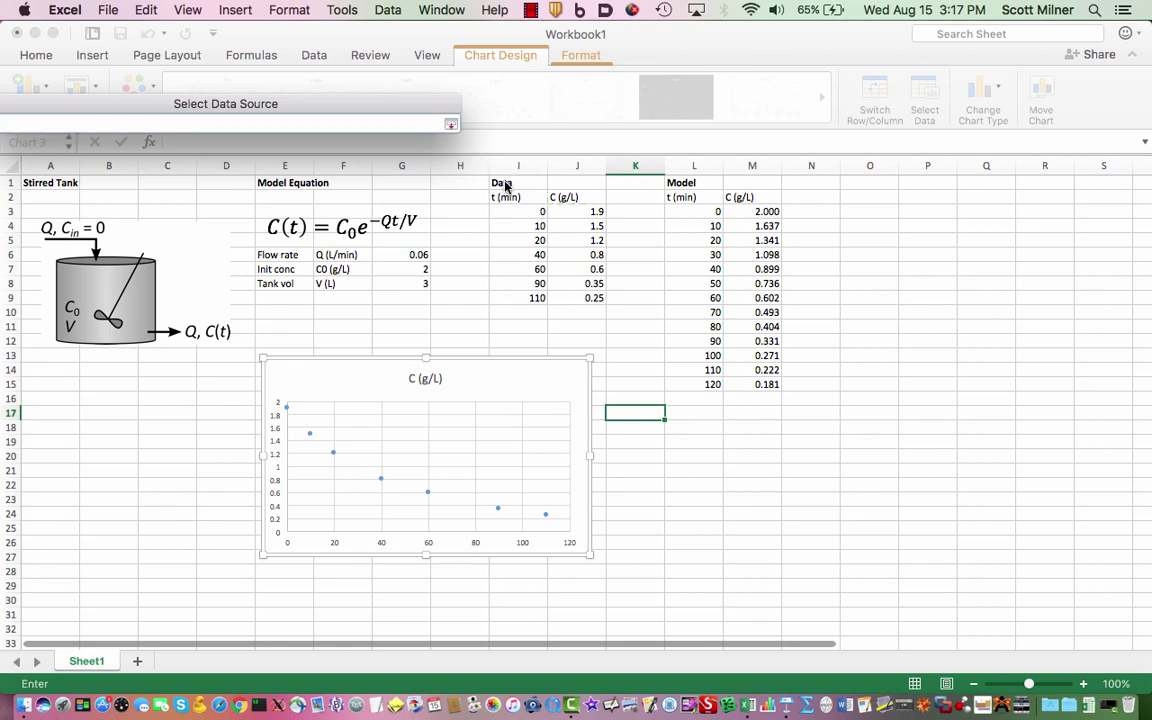
click(518, 183)
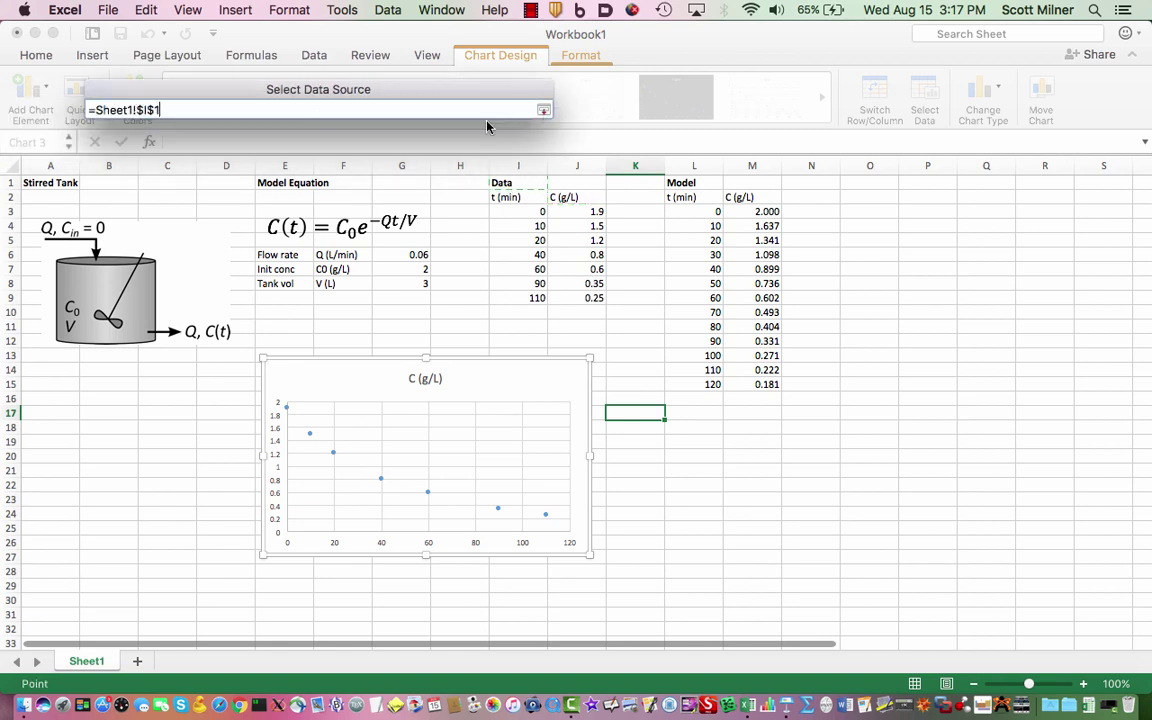
key(Return)
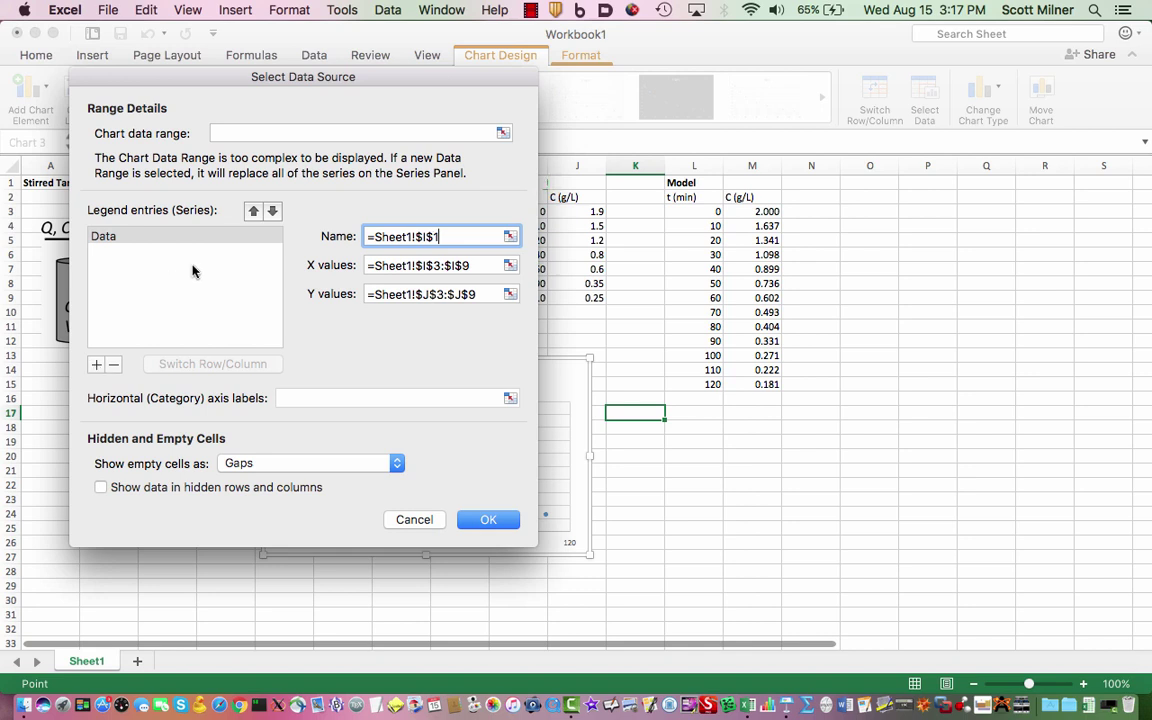
Add a new chart series named Model, taken from cell L1.
click(96, 364)
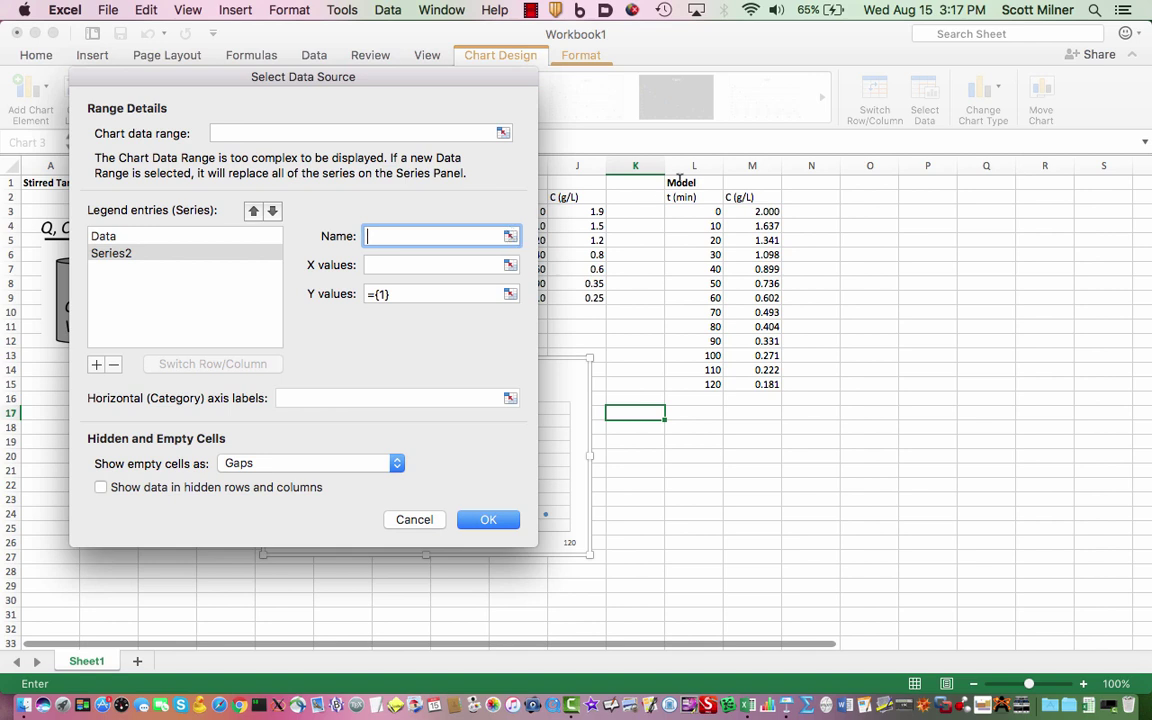
click(290, 68)
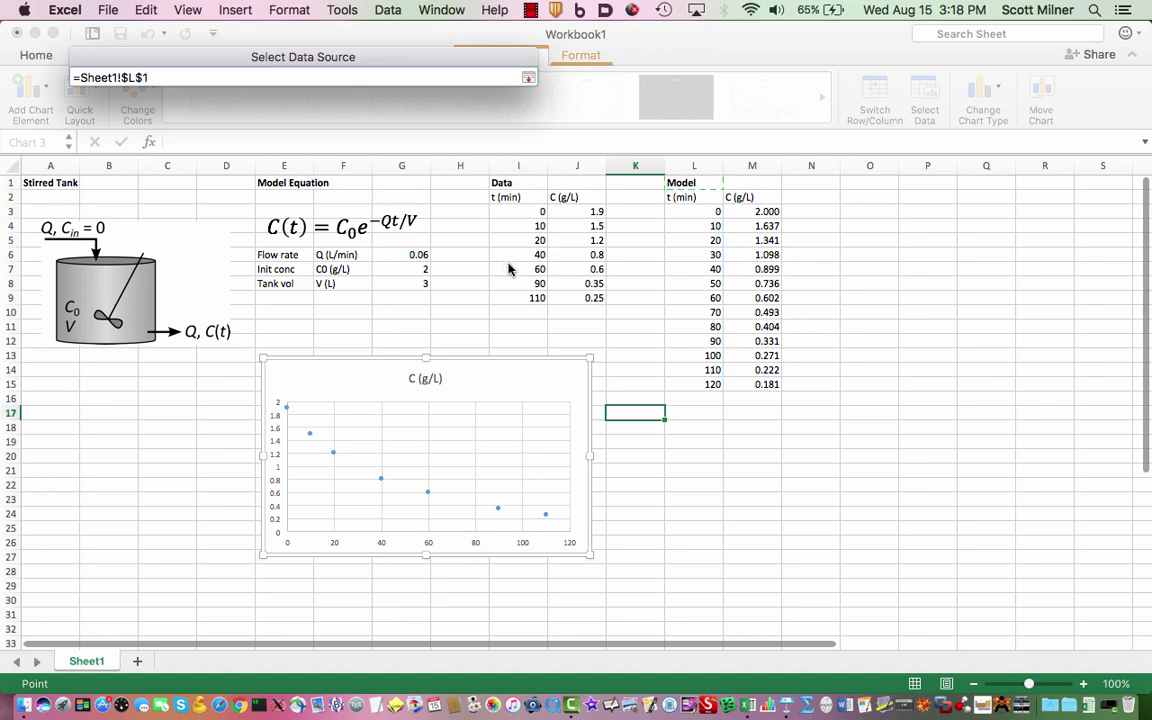
key(Return)
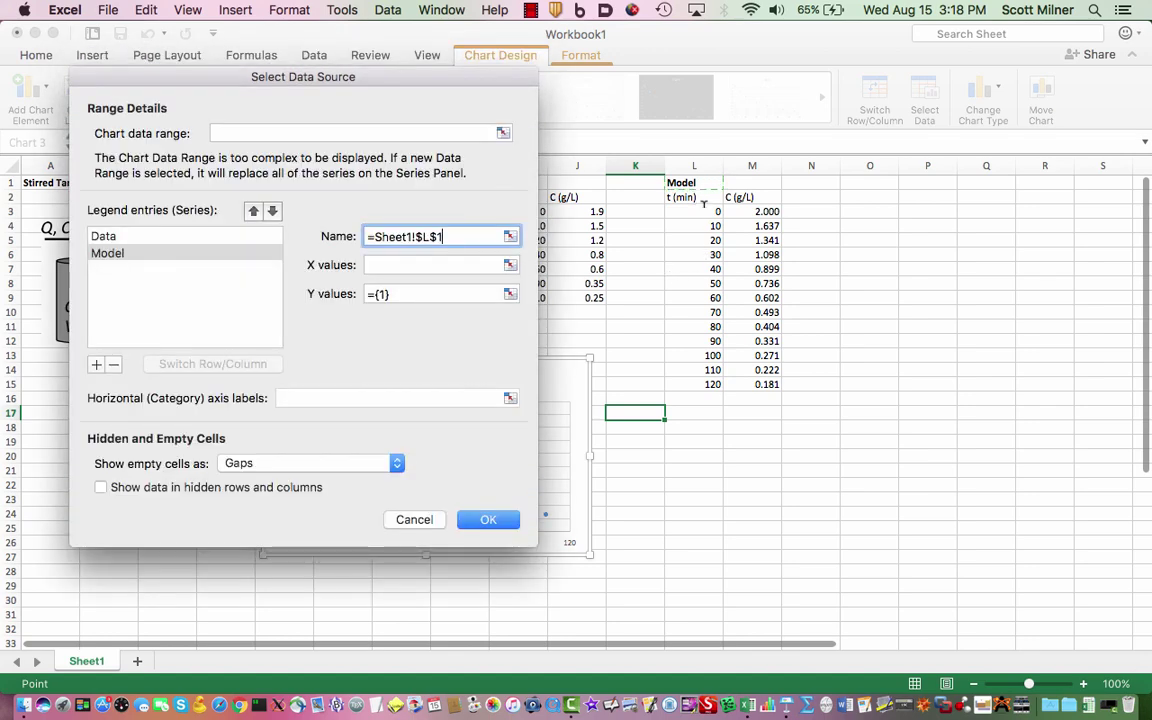
Set the Model series' X values to L3:L15 and Y values to M3:M15.
click(715, 295)
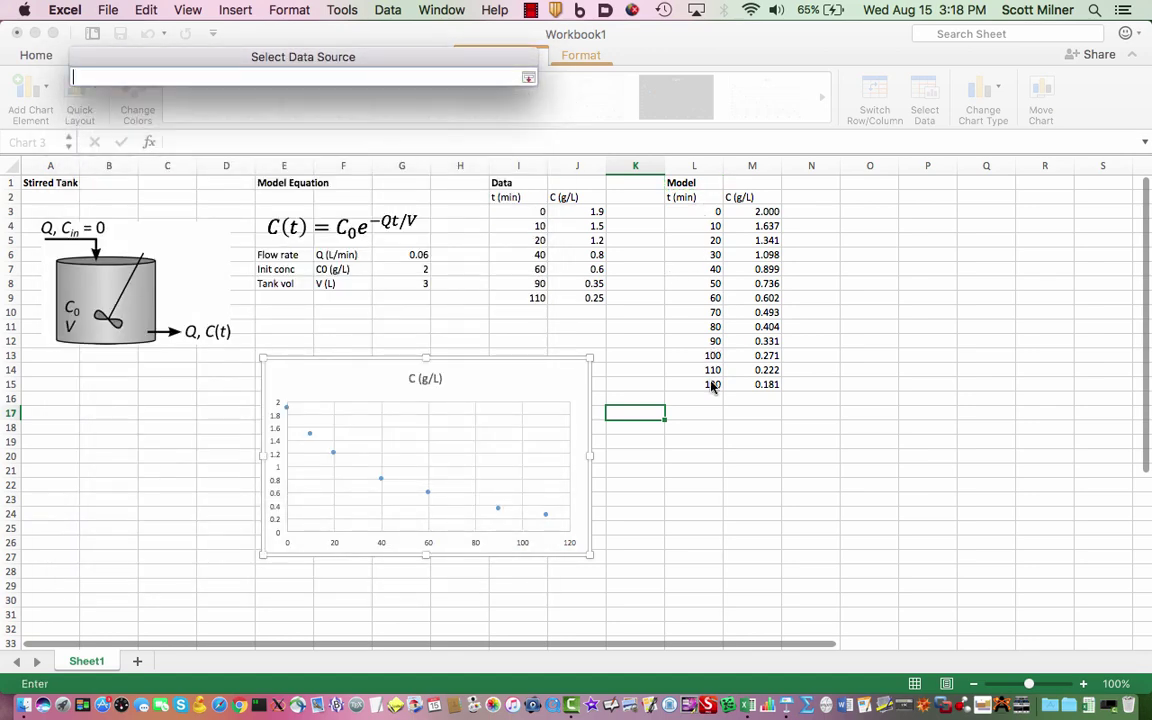
click(712, 211)
drag(712, 211, 715, 386)
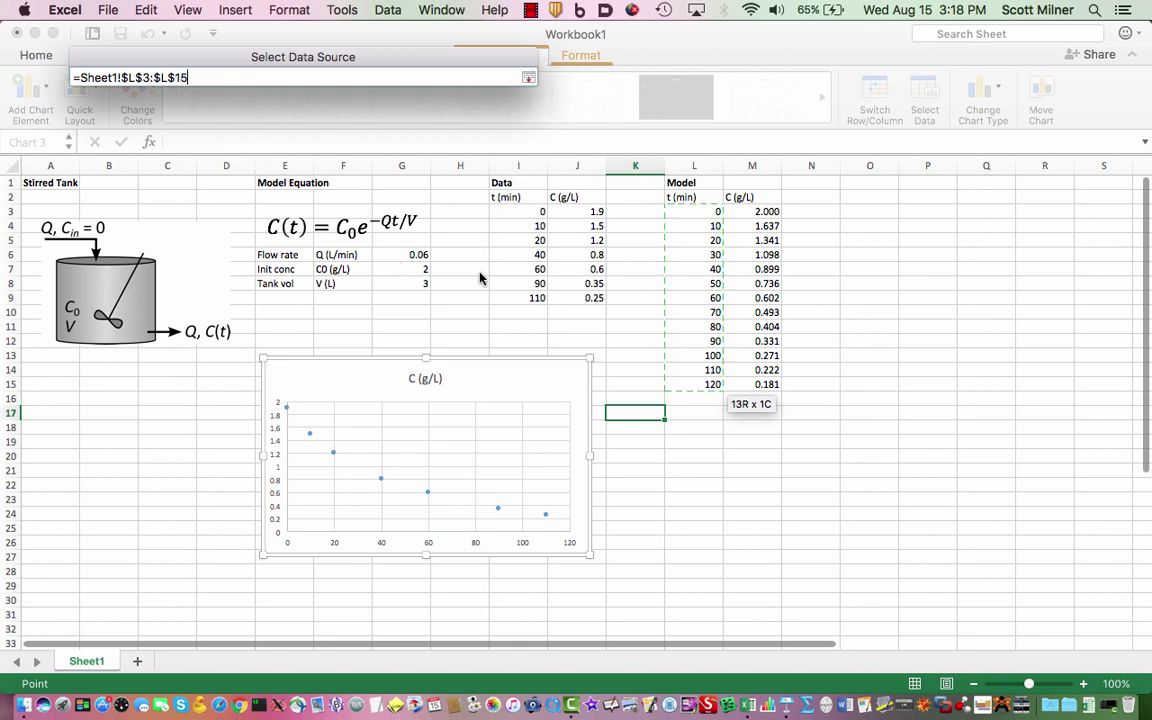
key(Return)
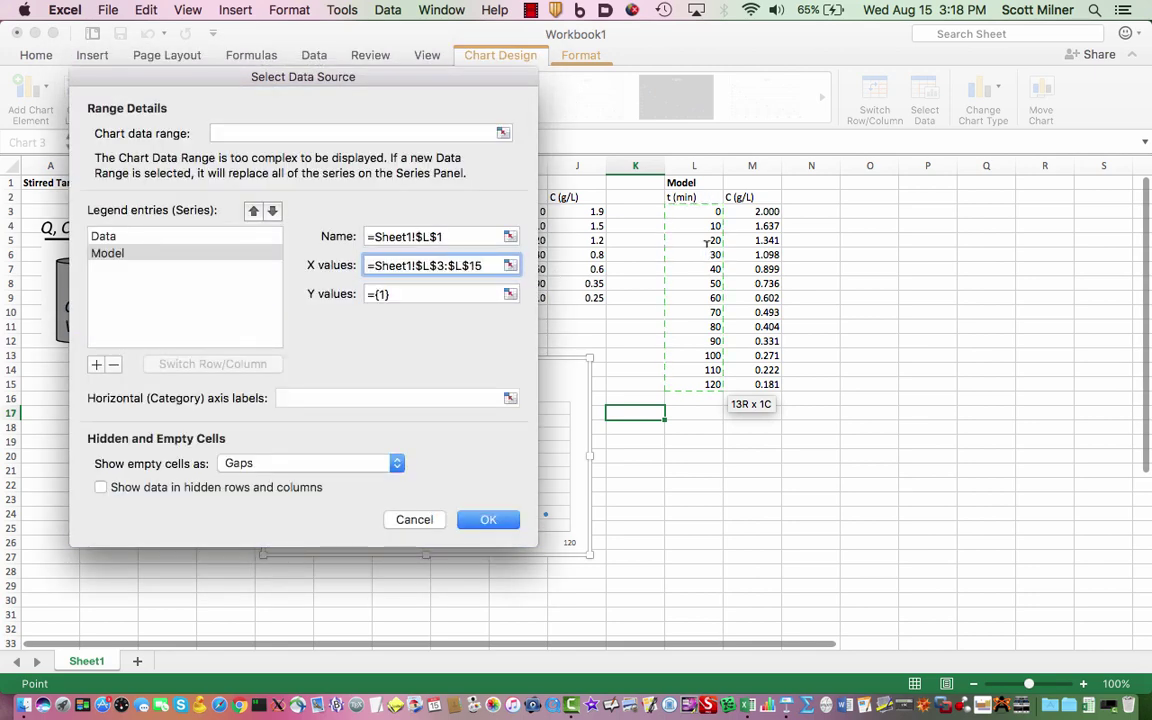
key(Tab)
drag(750, 215, 755, 374)
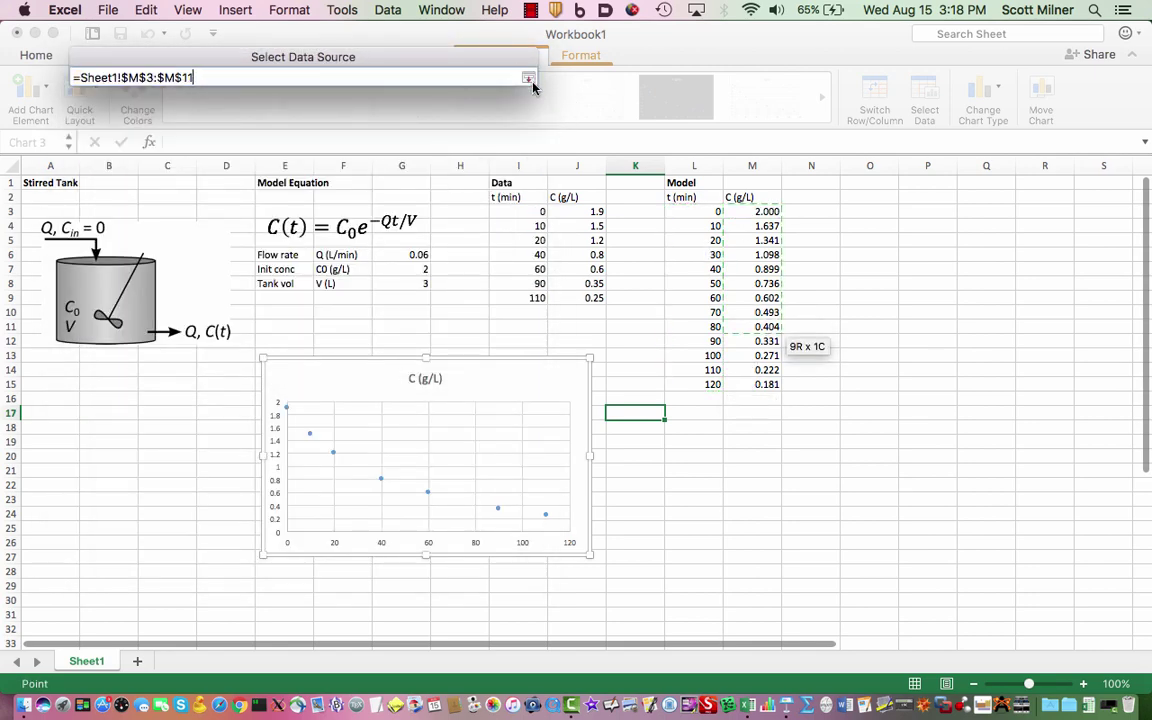
key(shift+Down)
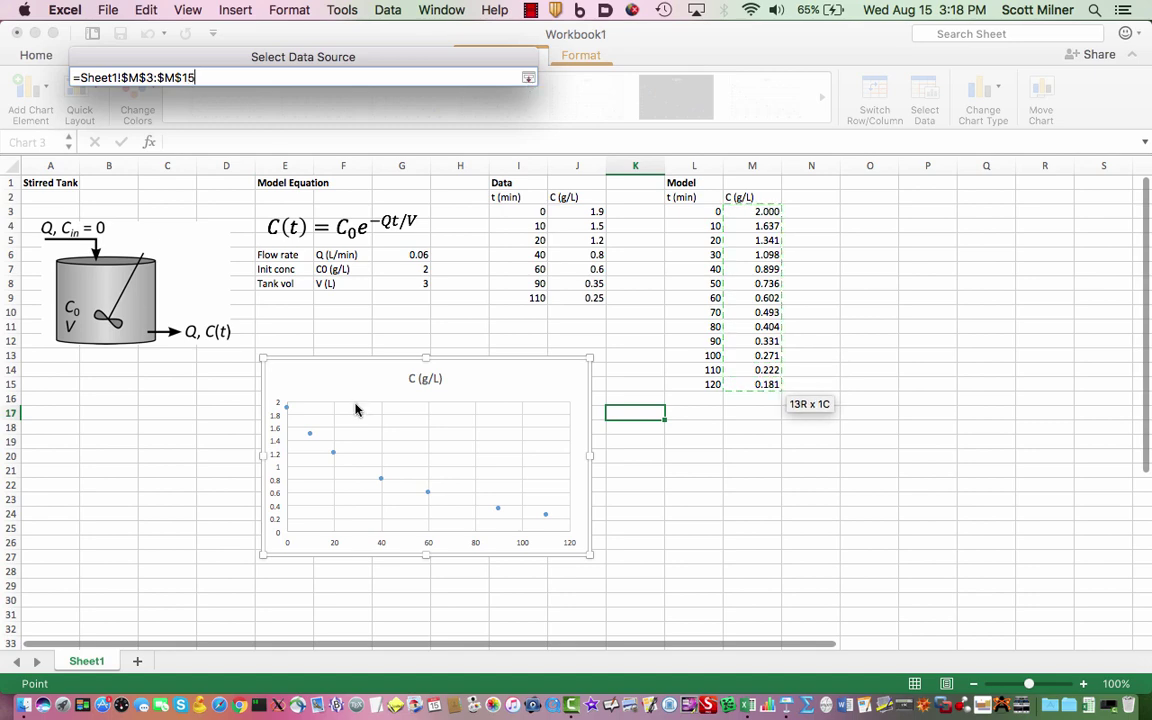
key(Return)
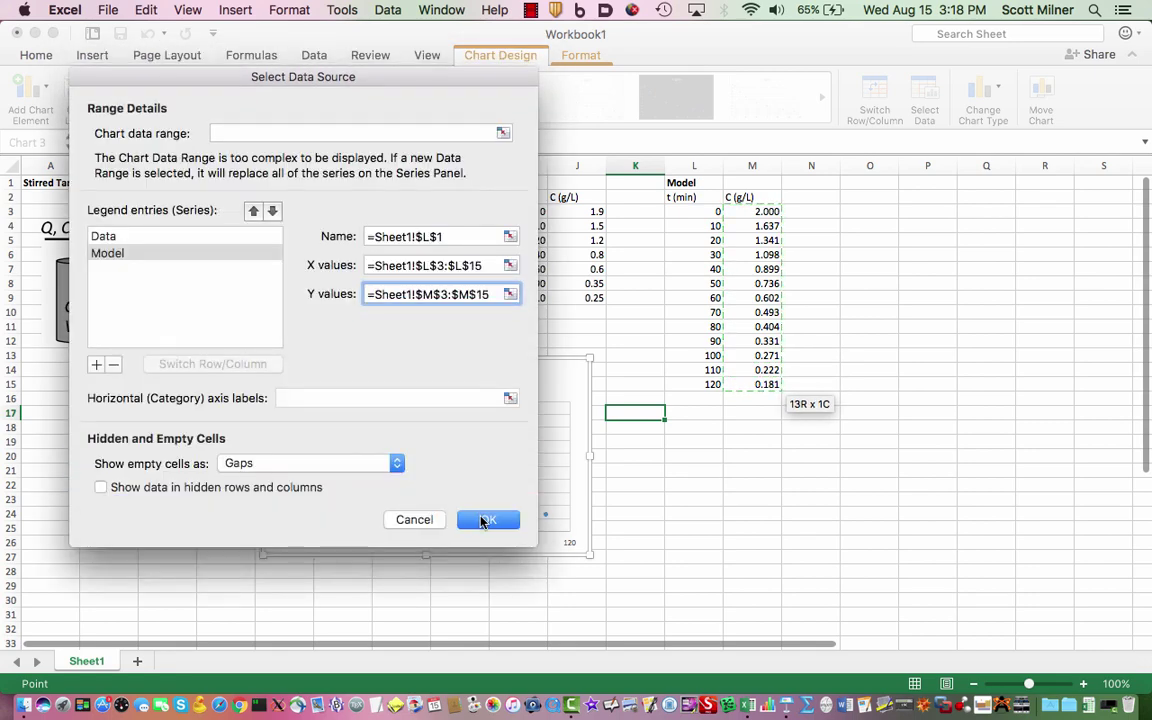
click(480, 519)
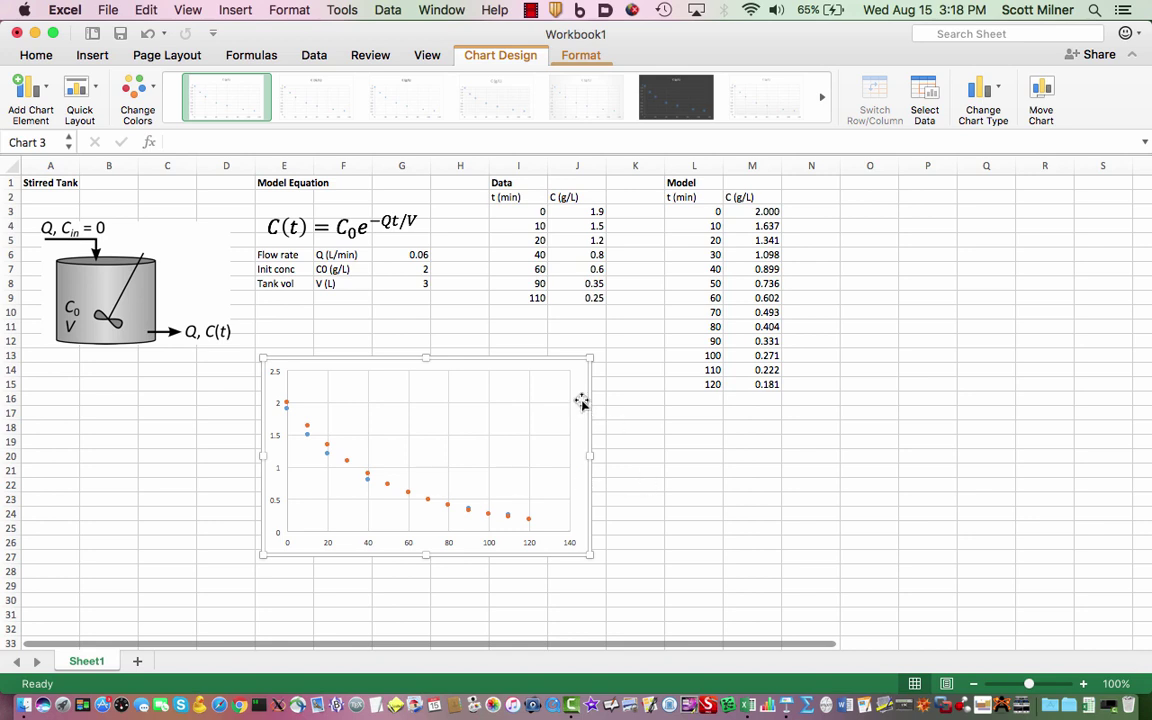
key(Escape)
key(Down)
key(Down)
key(Down)
key(Down)
key(Down)
key(Down)
key(Down)
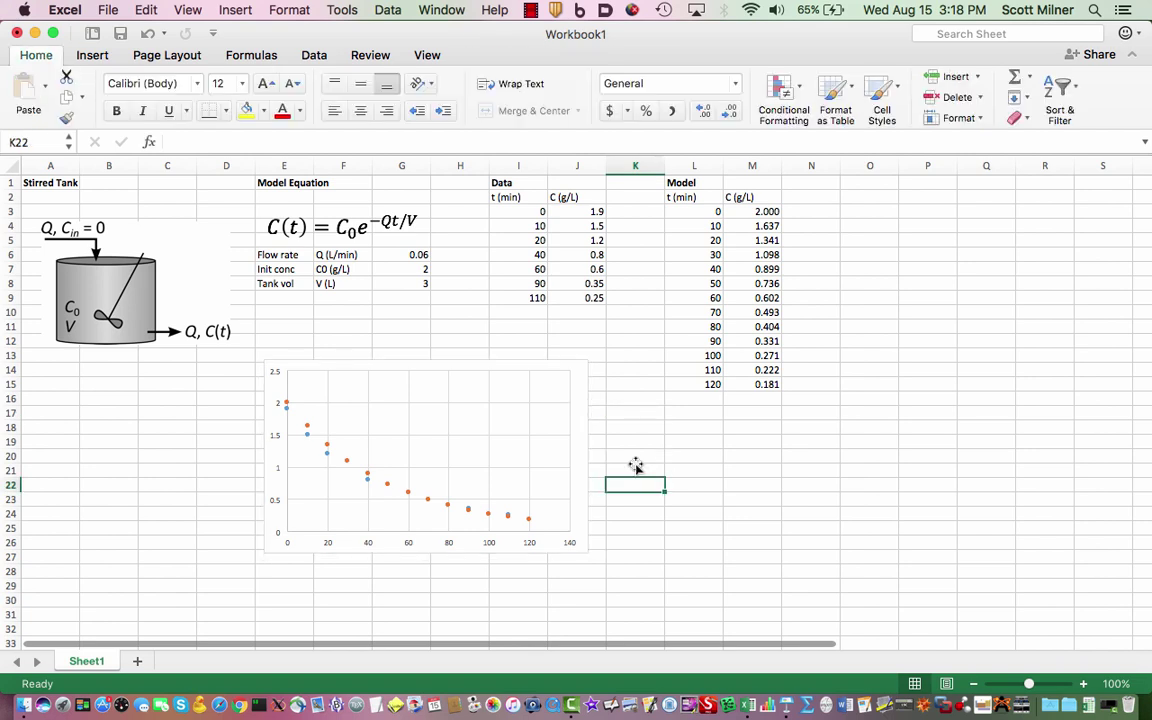
click(635, 464)
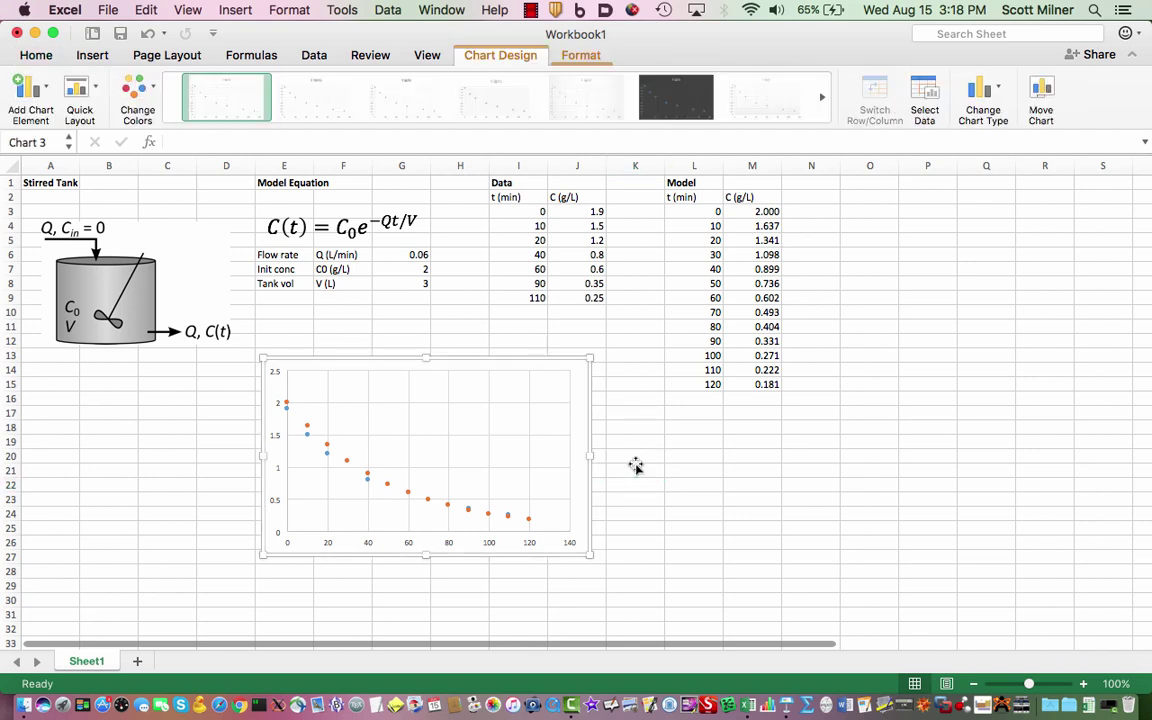